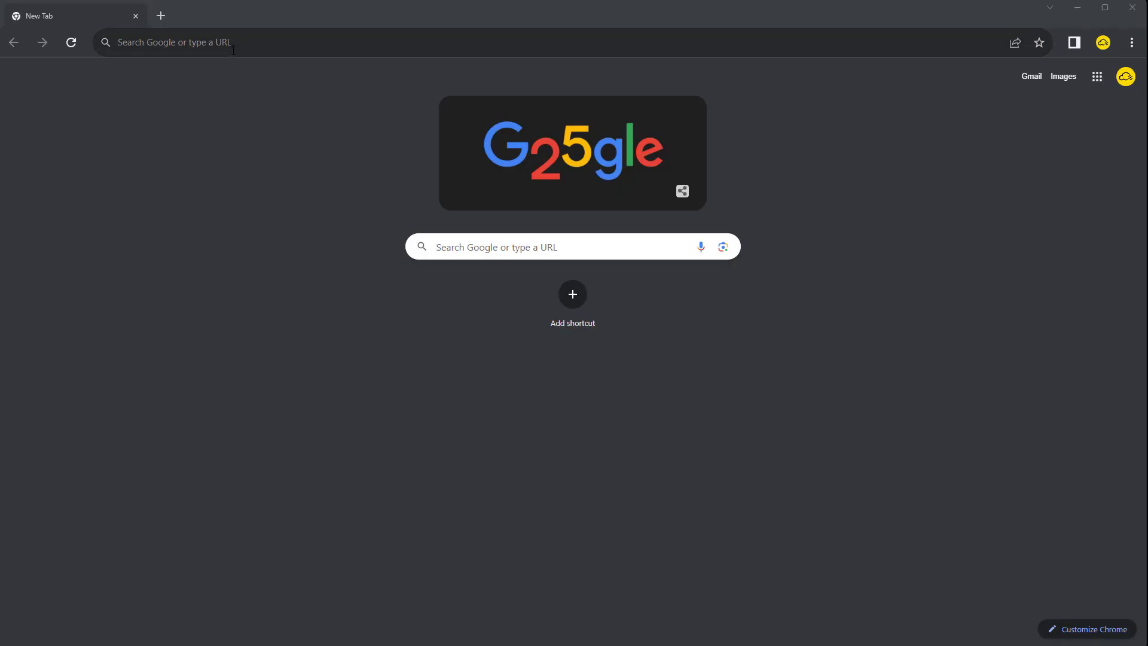
Go to bimproject.cloud in Chrome to reach the dashboard listing three specifications
click(234, 50)
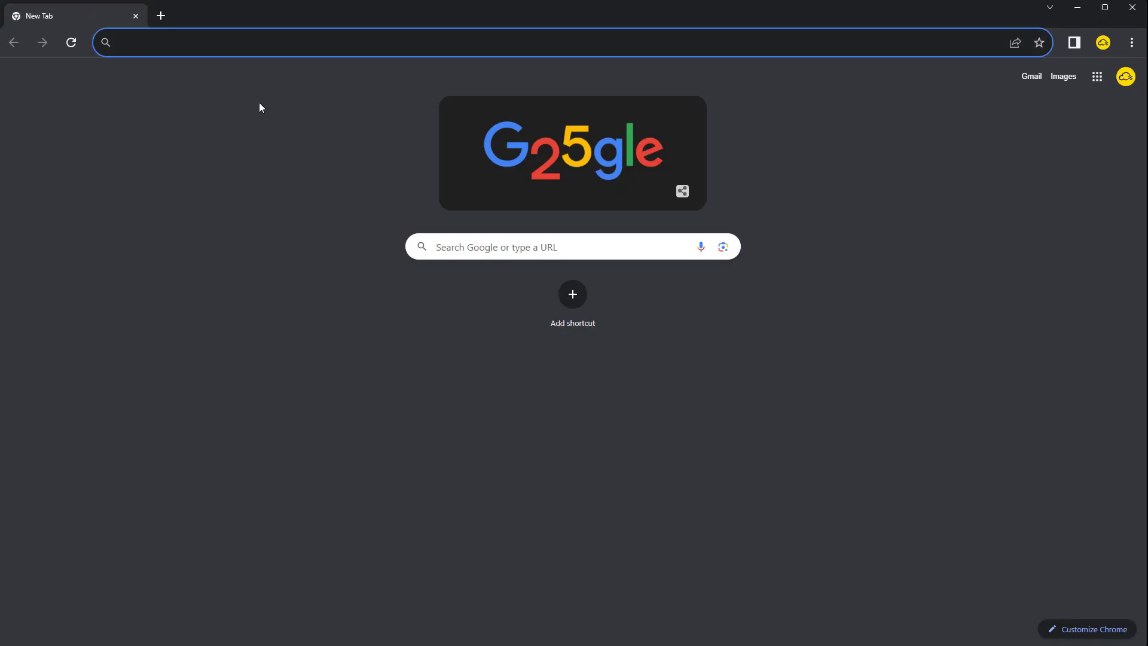
text(bimproje)
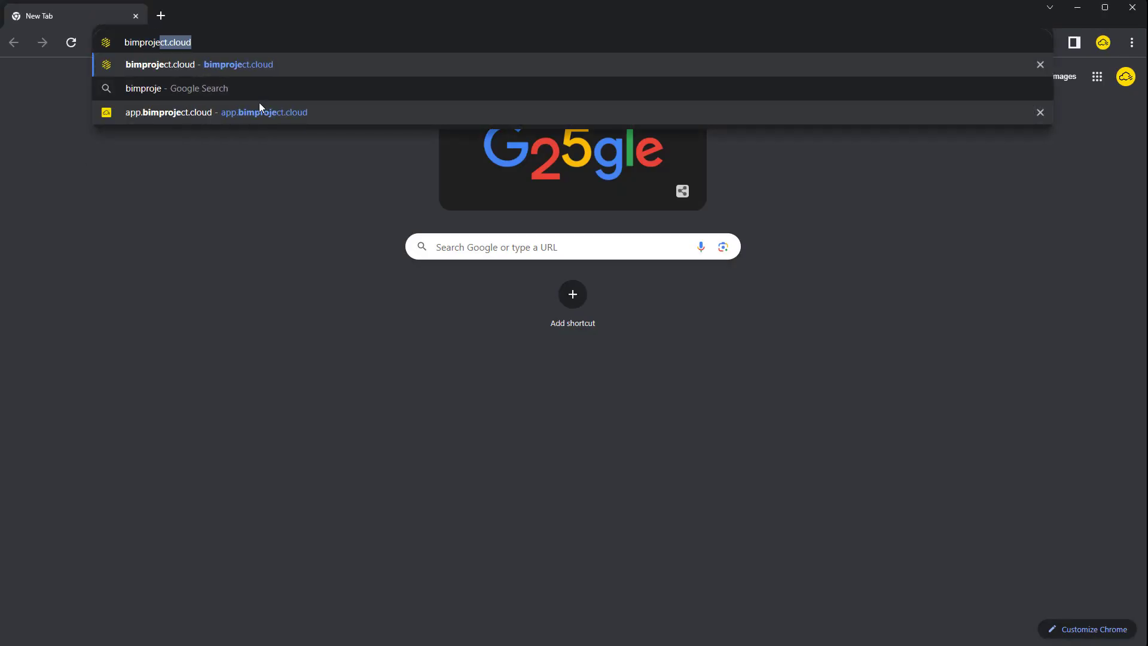
text(ct.cloud)
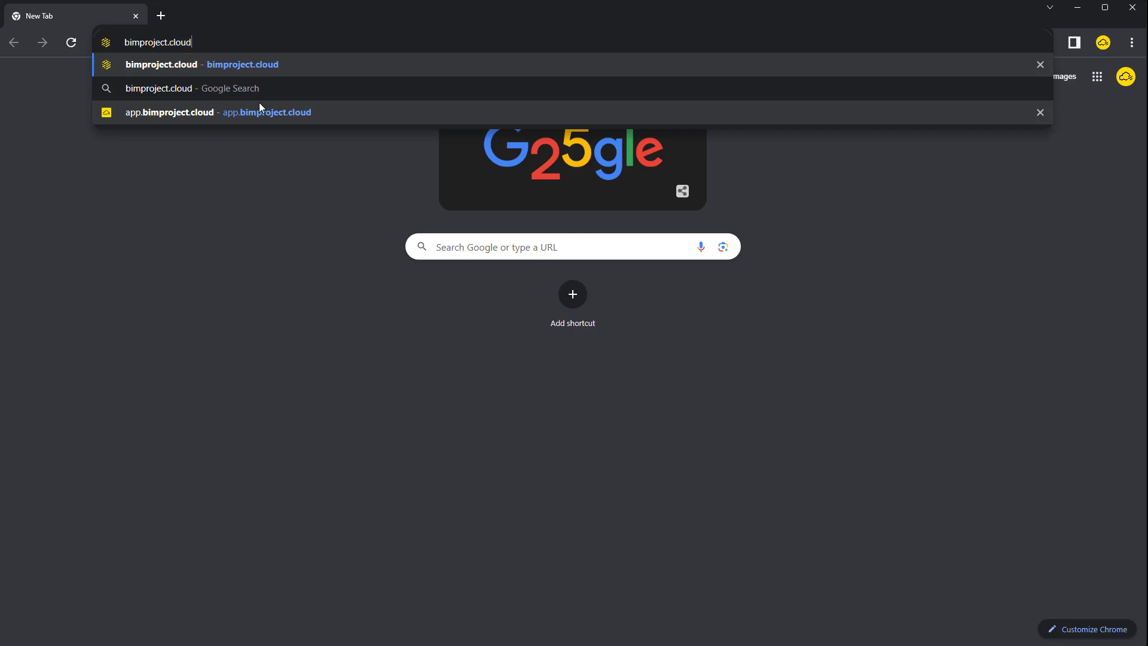
key(Return)
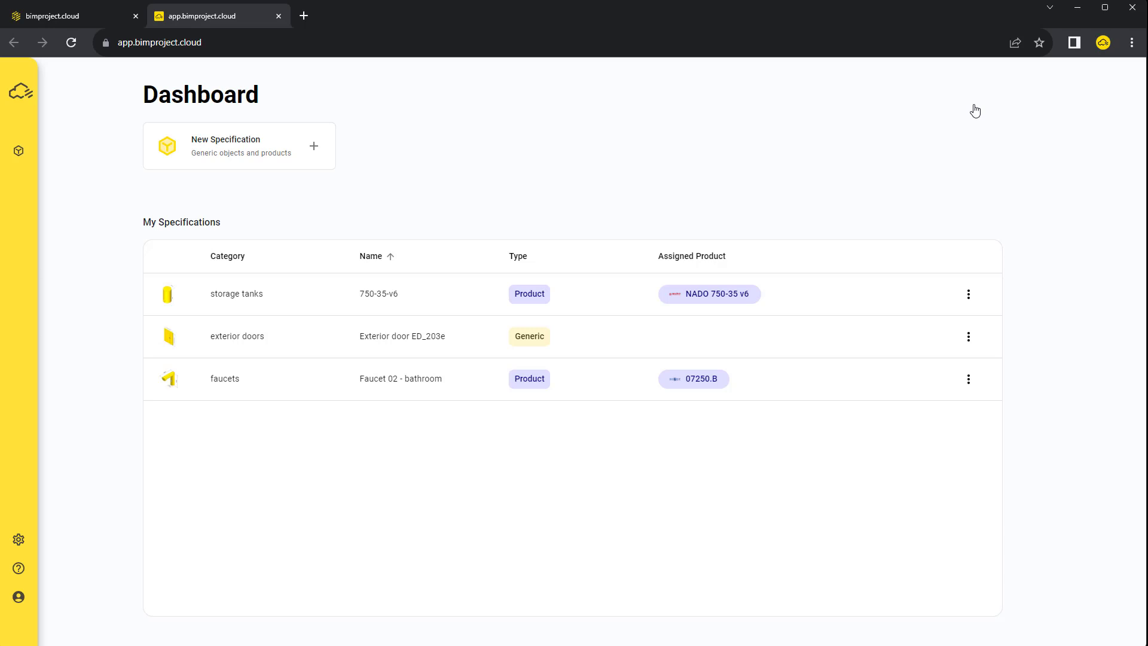
Browse the construction materials and landscape and public spaces categories, then close the browser
click(30, 155)
click(69, 428)
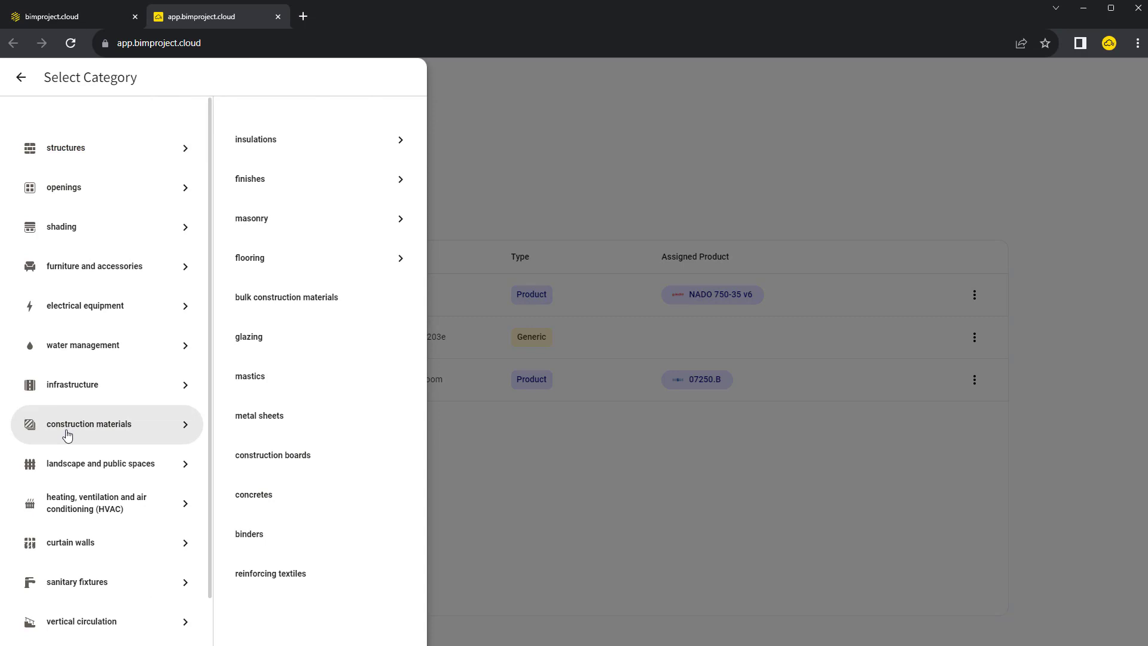
scroll(85, 461, down, 1)
click(154, 419)
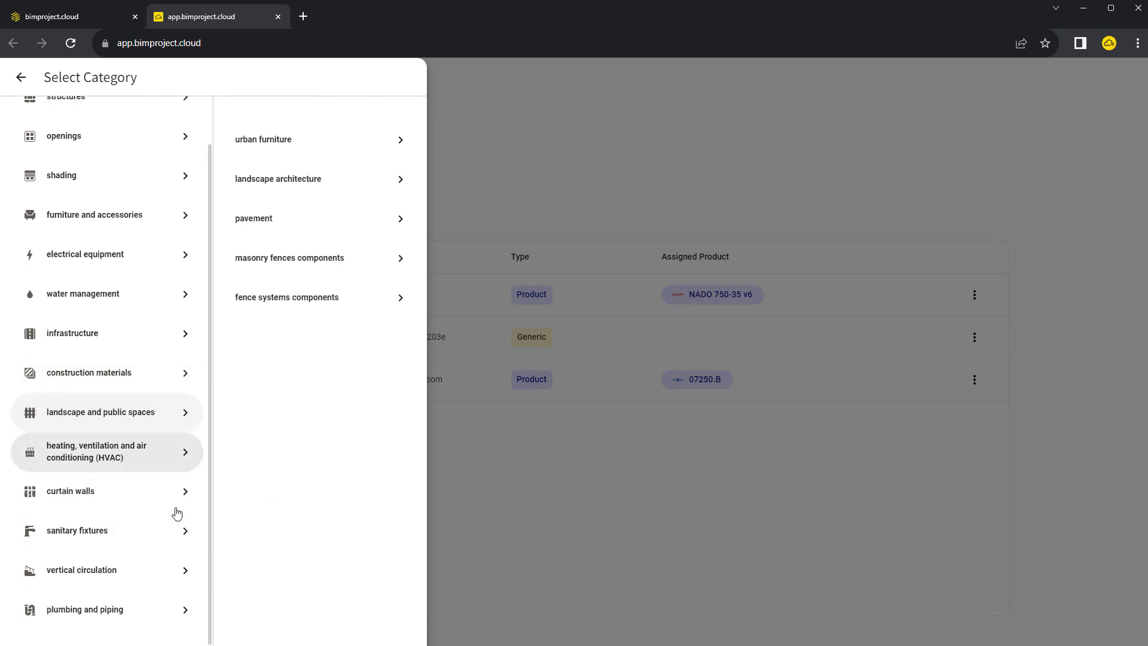
click(570, 614)
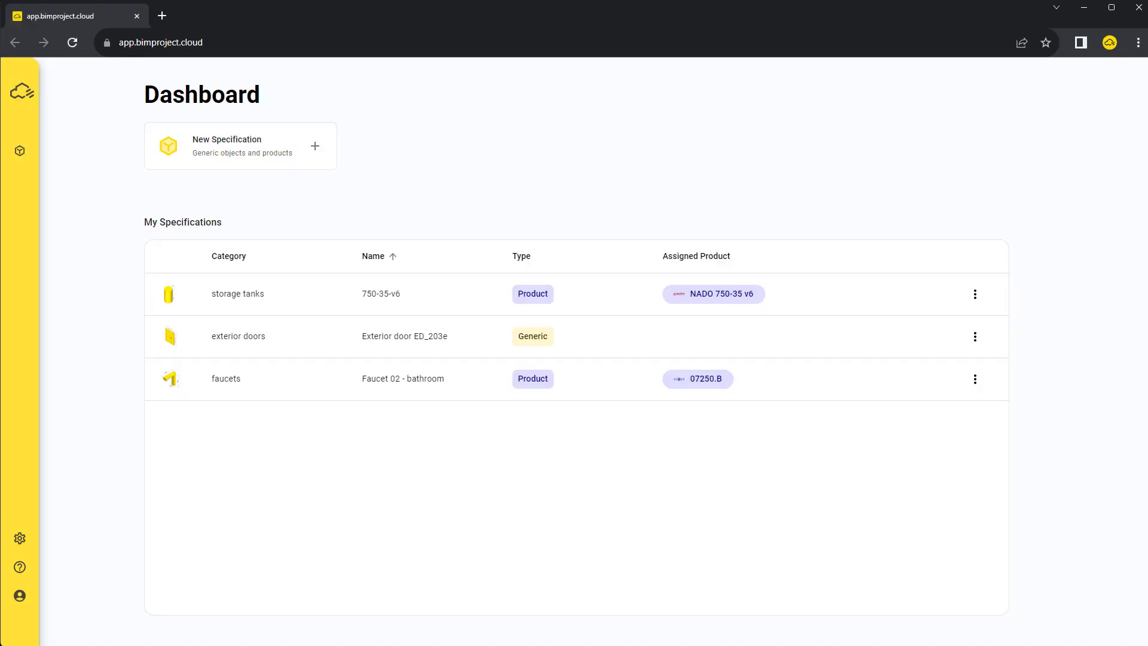
Start a new specification and drill into electrical equipment › lighting
click(313, 148)
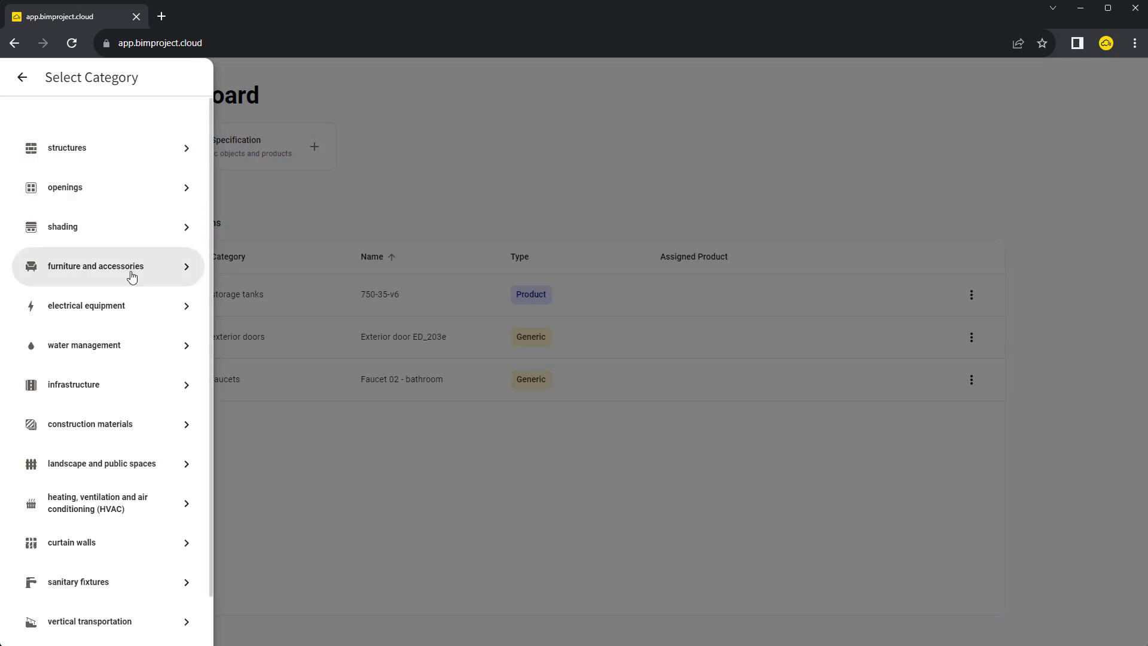
click(139, 305)
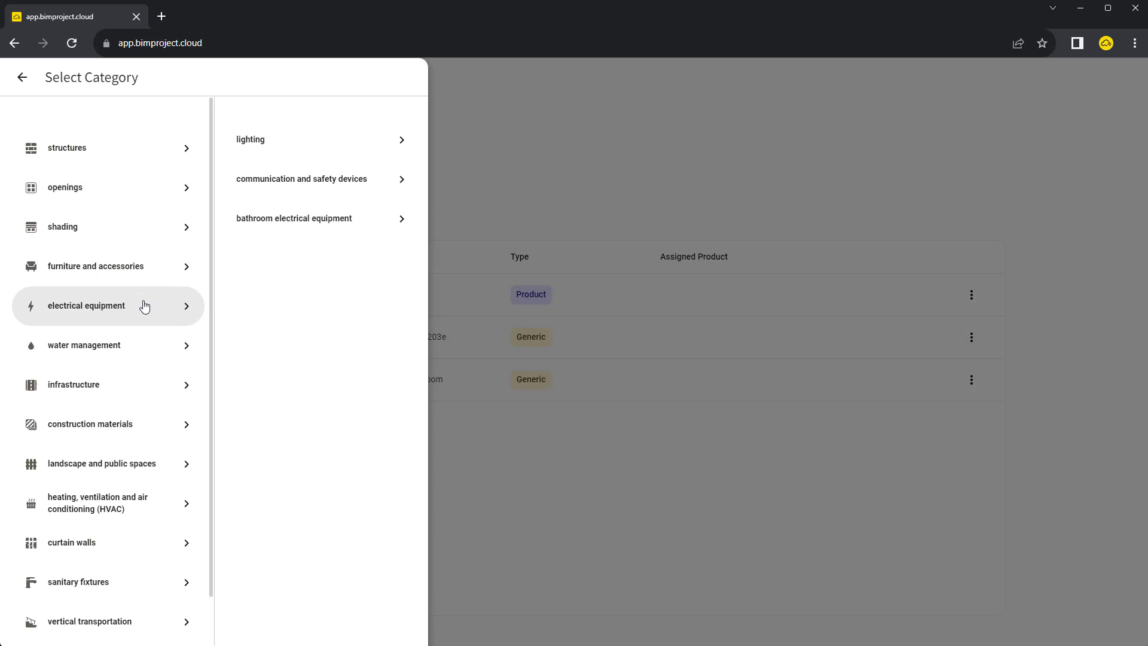
click(381, 152)
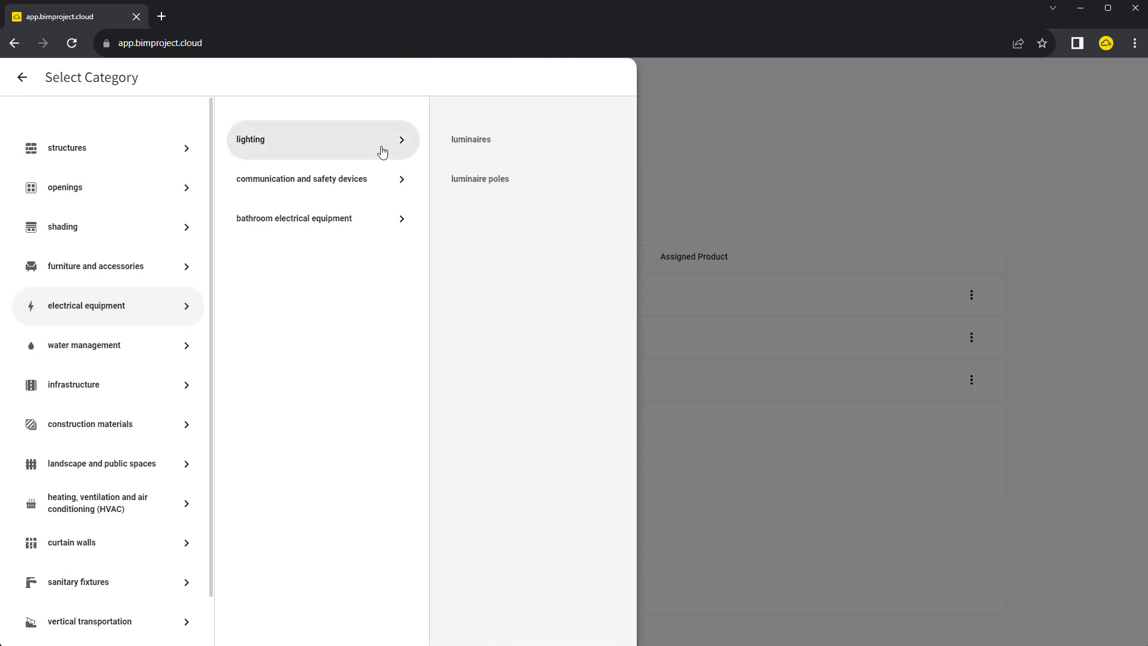
Create a luminaires specification and title it 'My luminaire 1'
click(484, 152)
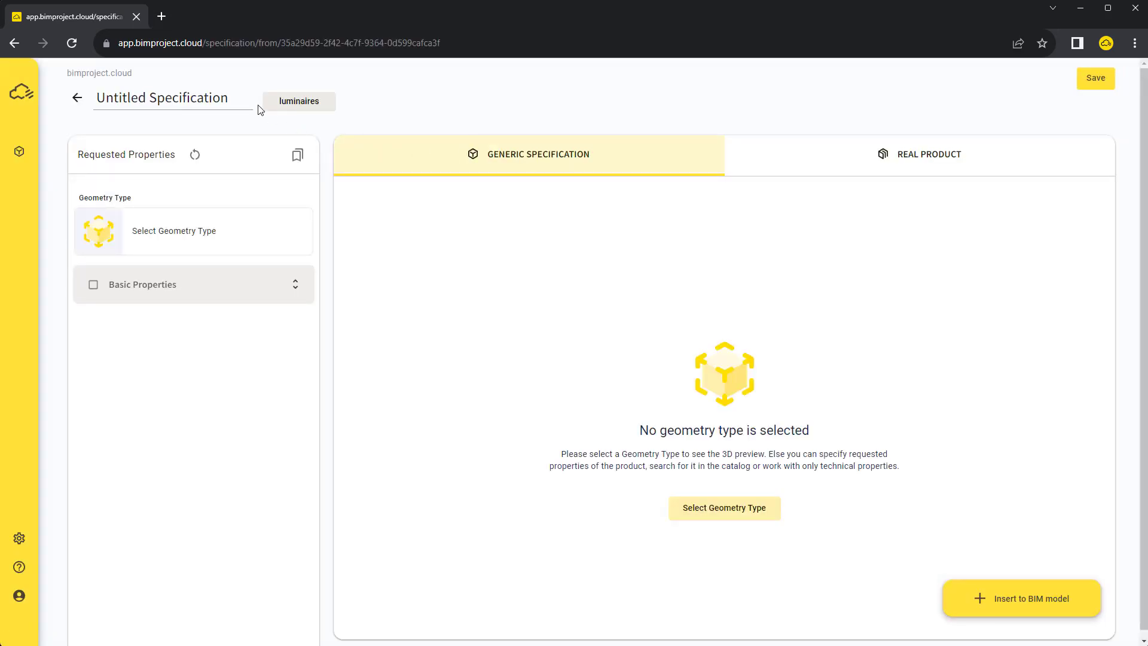
triple_click(242, 95)
text(My)
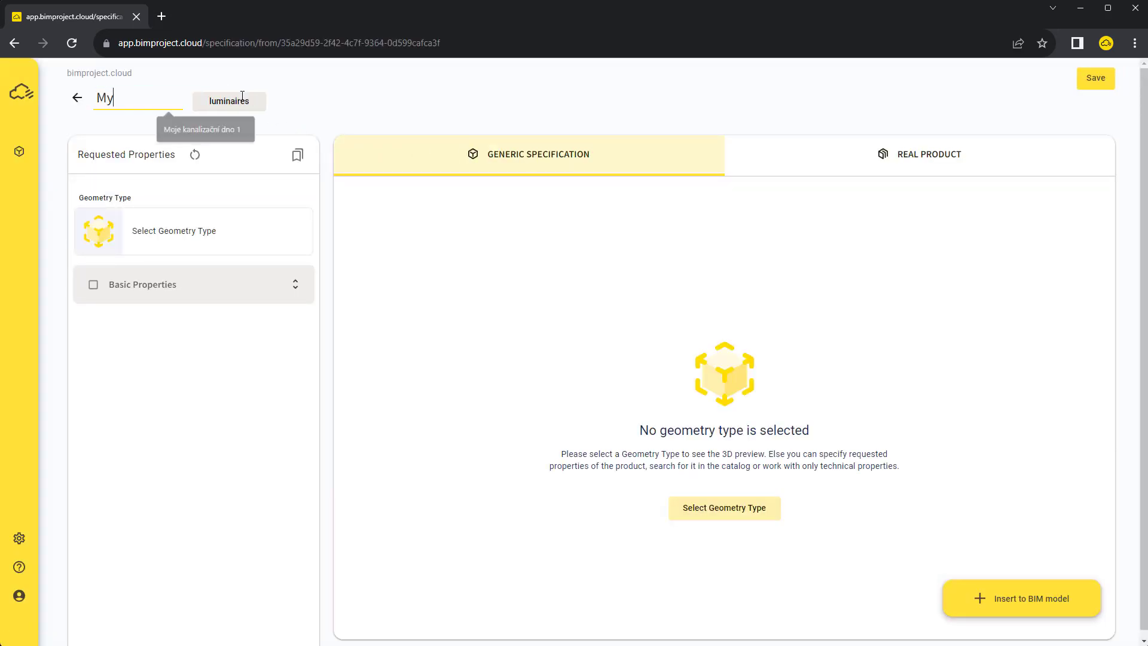
text( luminaire 1)
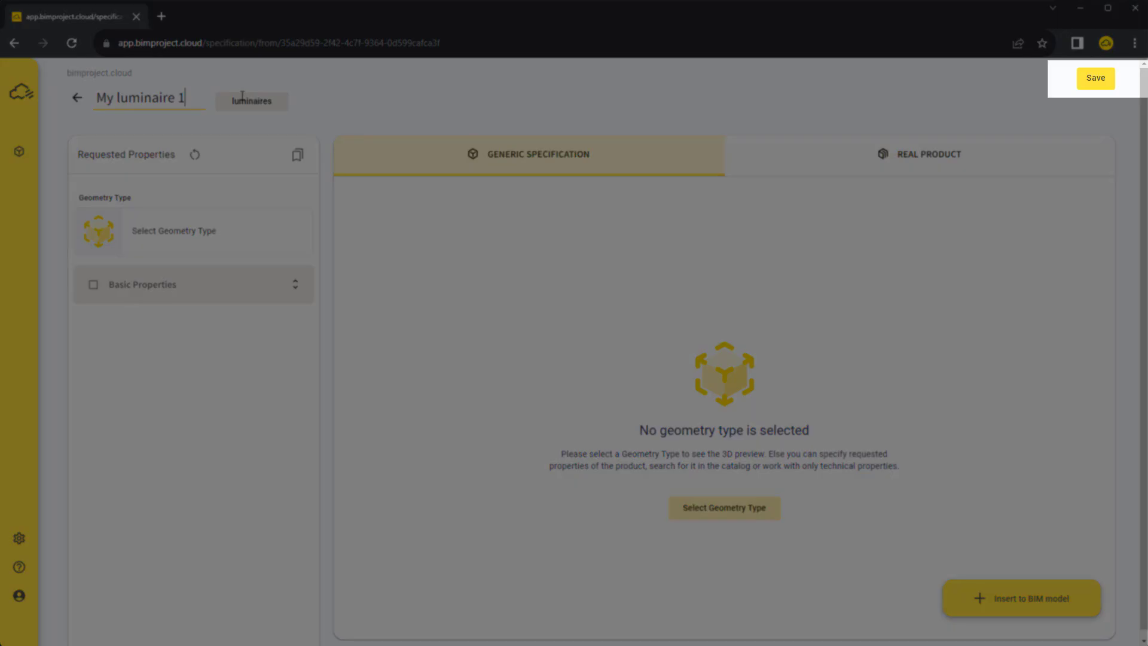
click(203, 127)
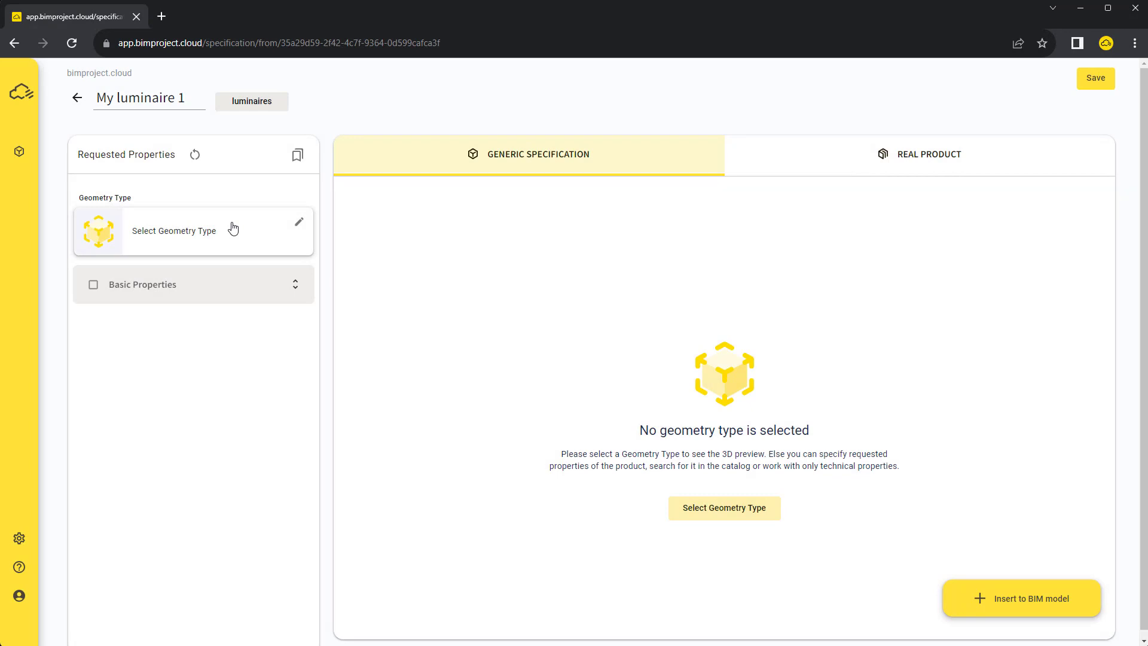
Choose the pendant geometry type luminaire PE001_09_01
click(232, 229)
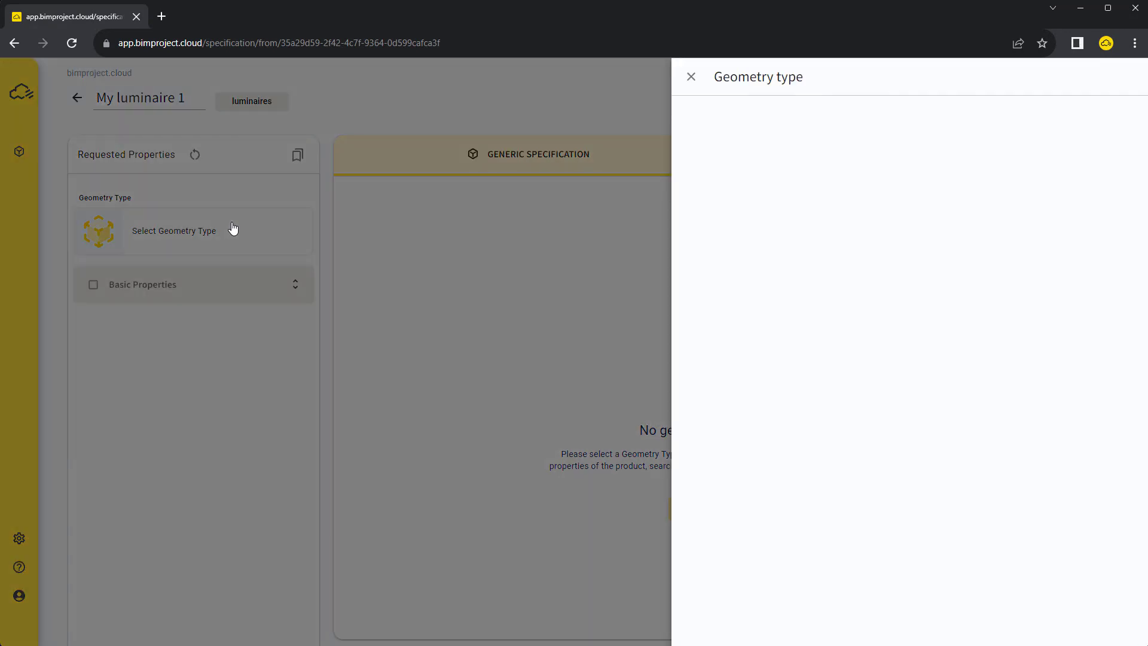
scroll(1091, 262, down, 8)
scroll(1091, 261, down, 15)
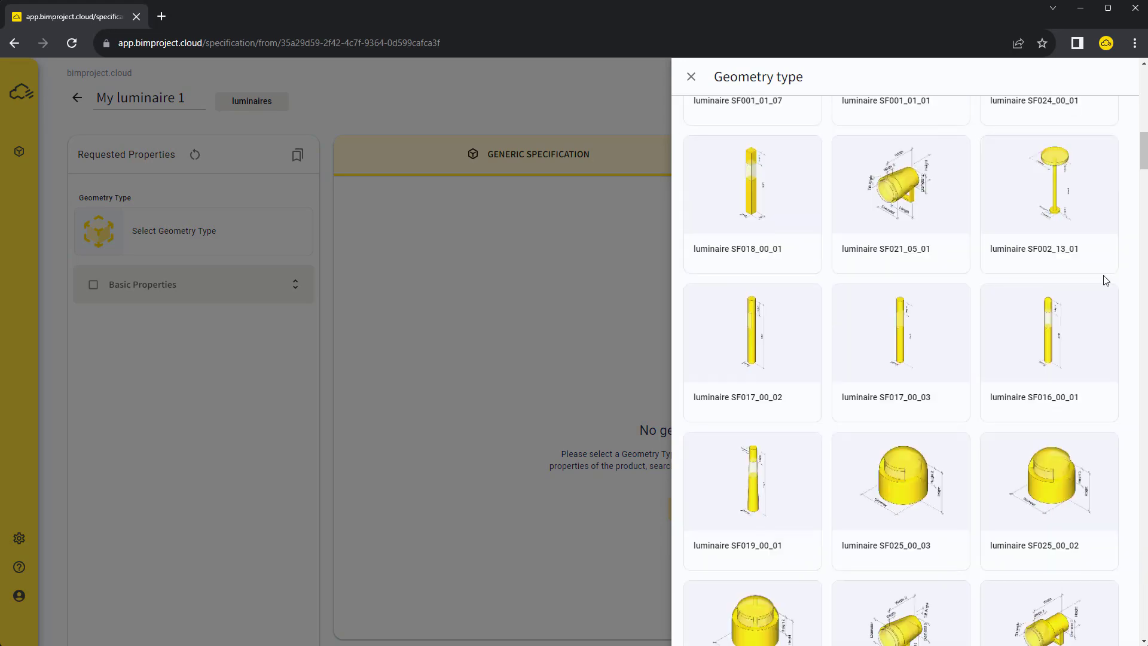
scroll(1099, 282, down, 10)
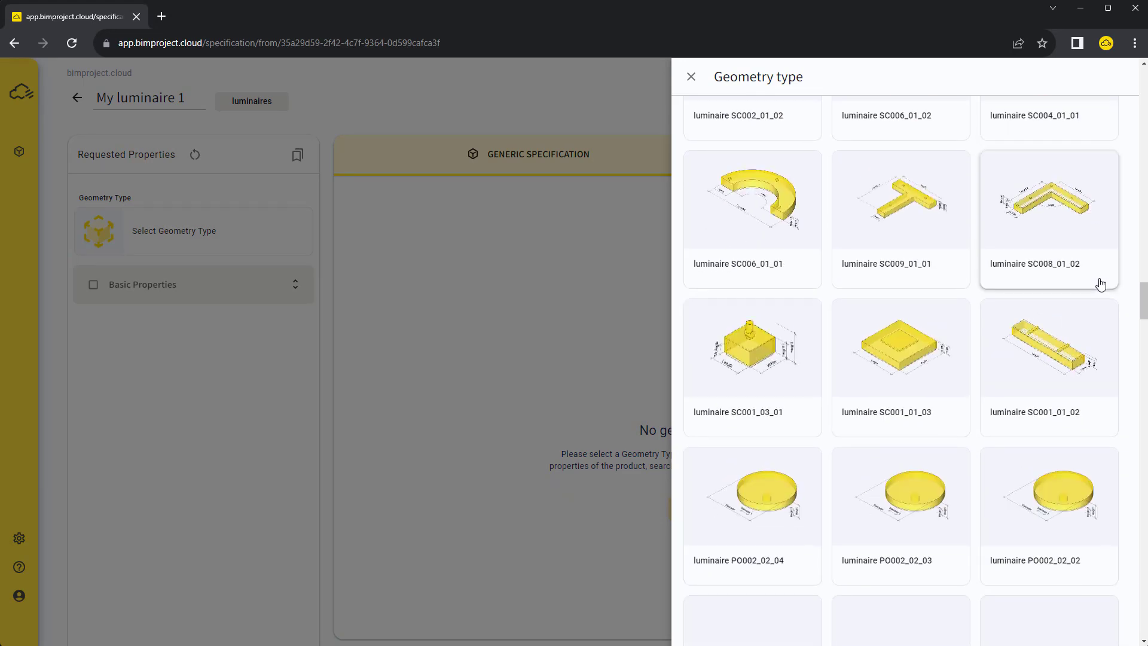
click(782, 444)
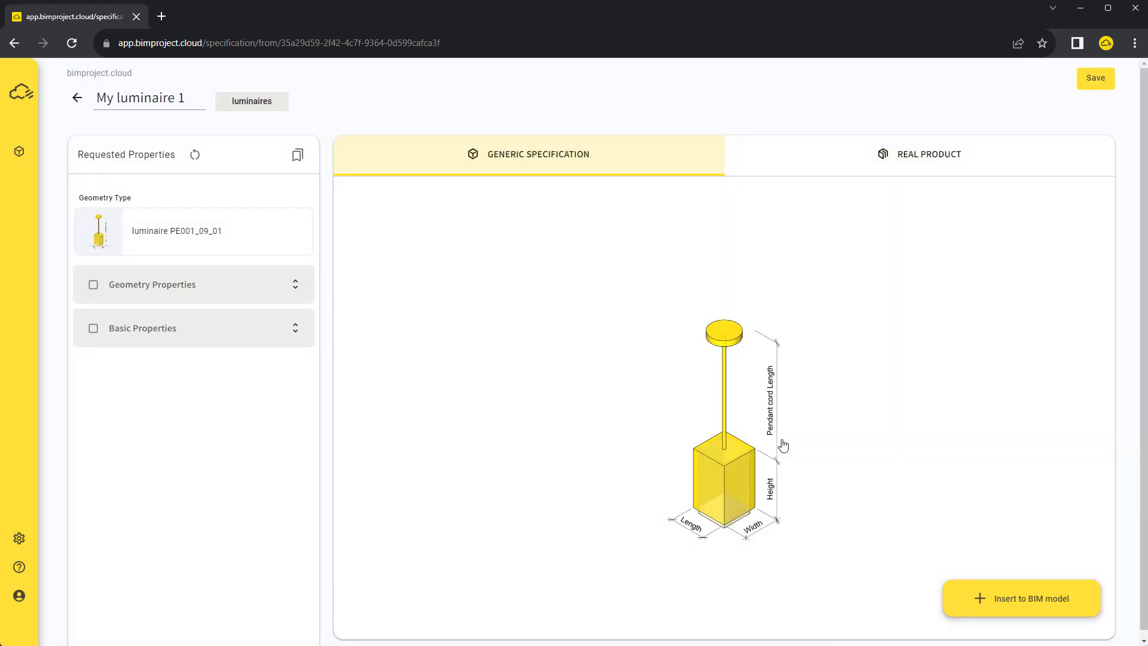
Enable geometry properties: length 80, width 80, height about 120, pendant cord 220 mm
click(93, 285)
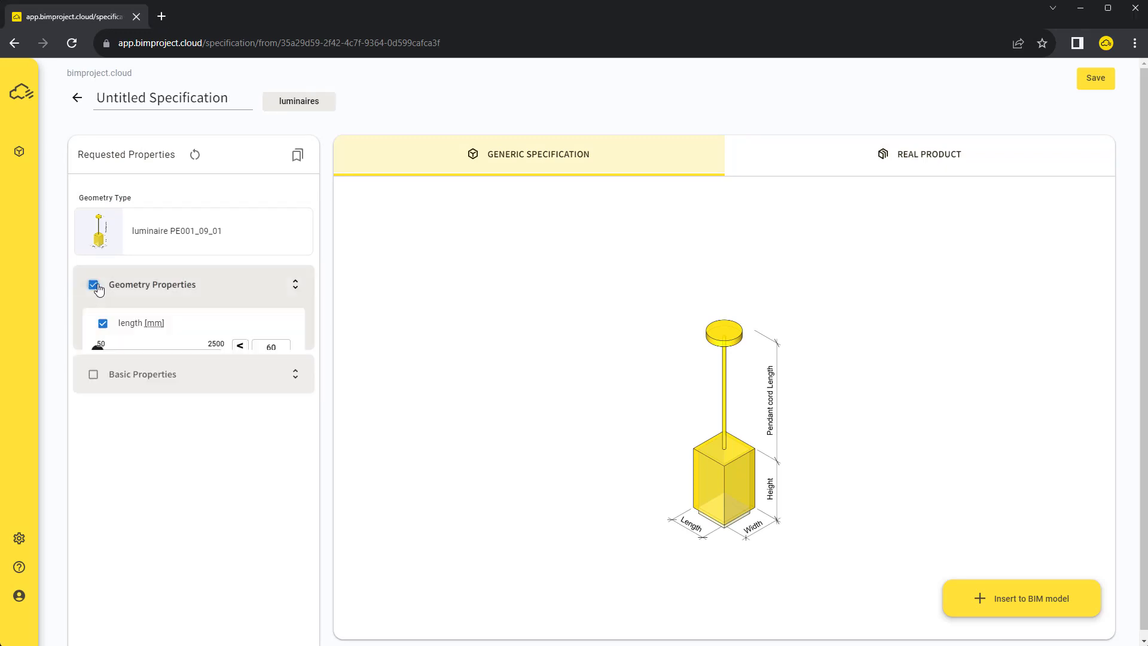
double_click(272, 349)
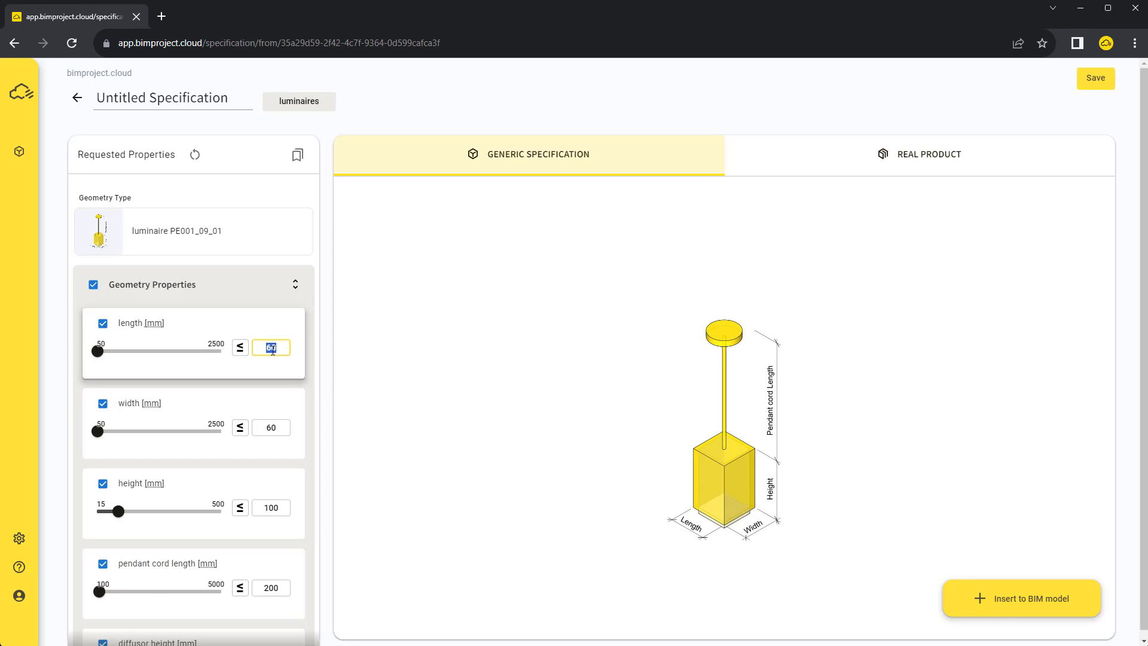
text(80)
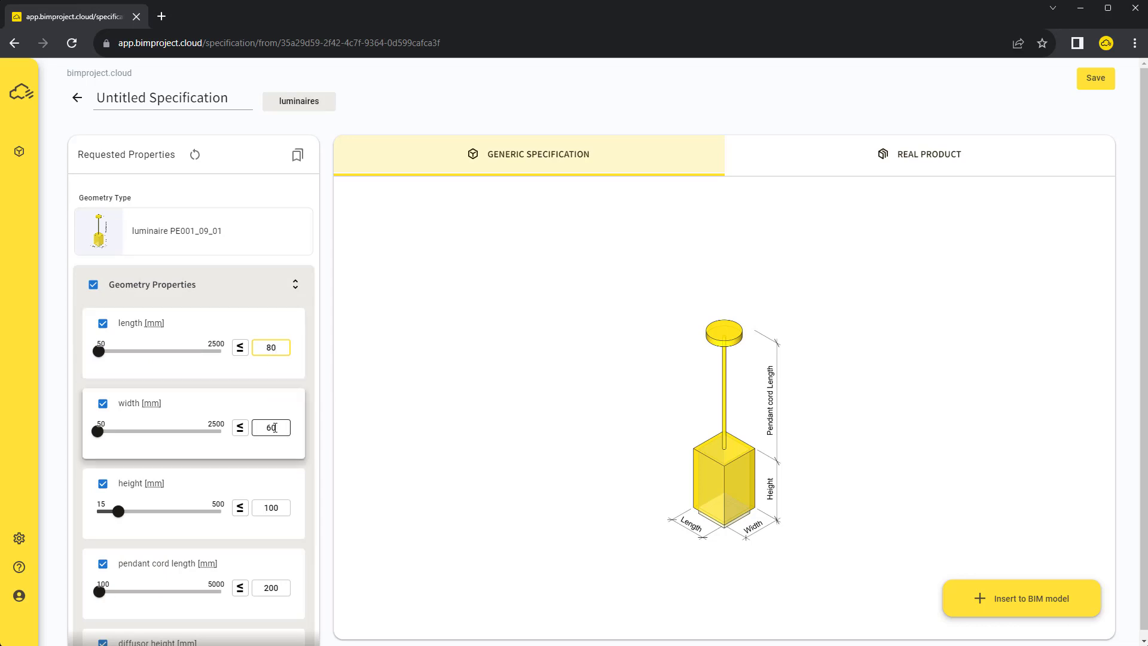
double_click(272, 427)
text(80)
drag(119, 512, 126, 517)
double_click(272, 588)
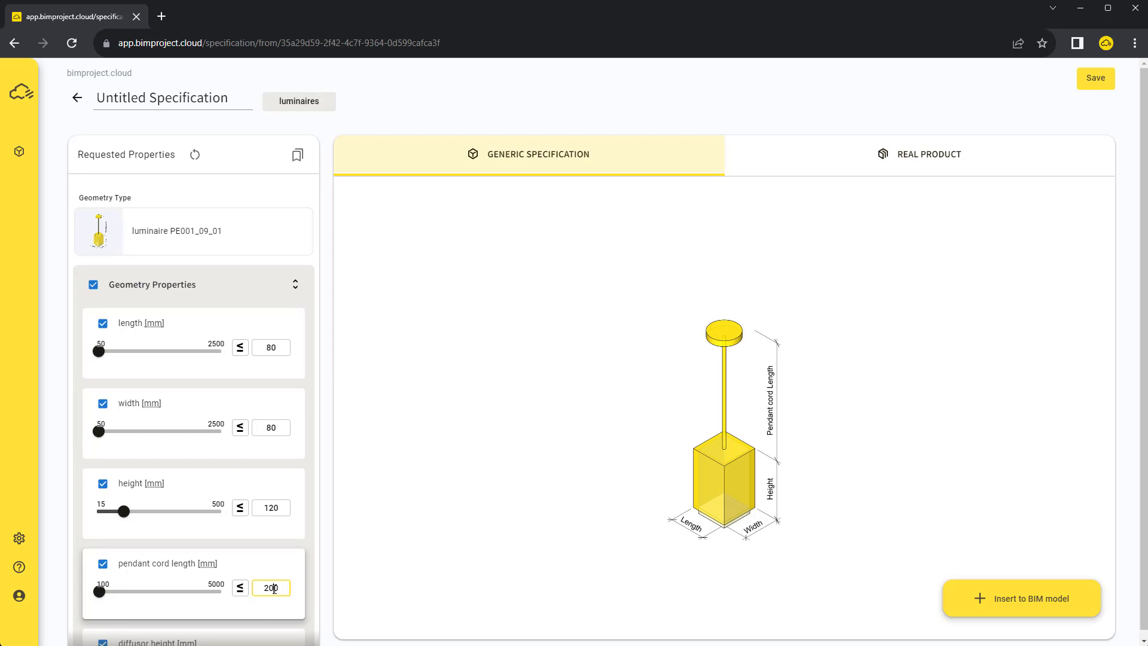
text(220)
Exclude diffusor height and frame thickness, then attempt insertion into the BIM model
scroll(263, 478, down, 3)
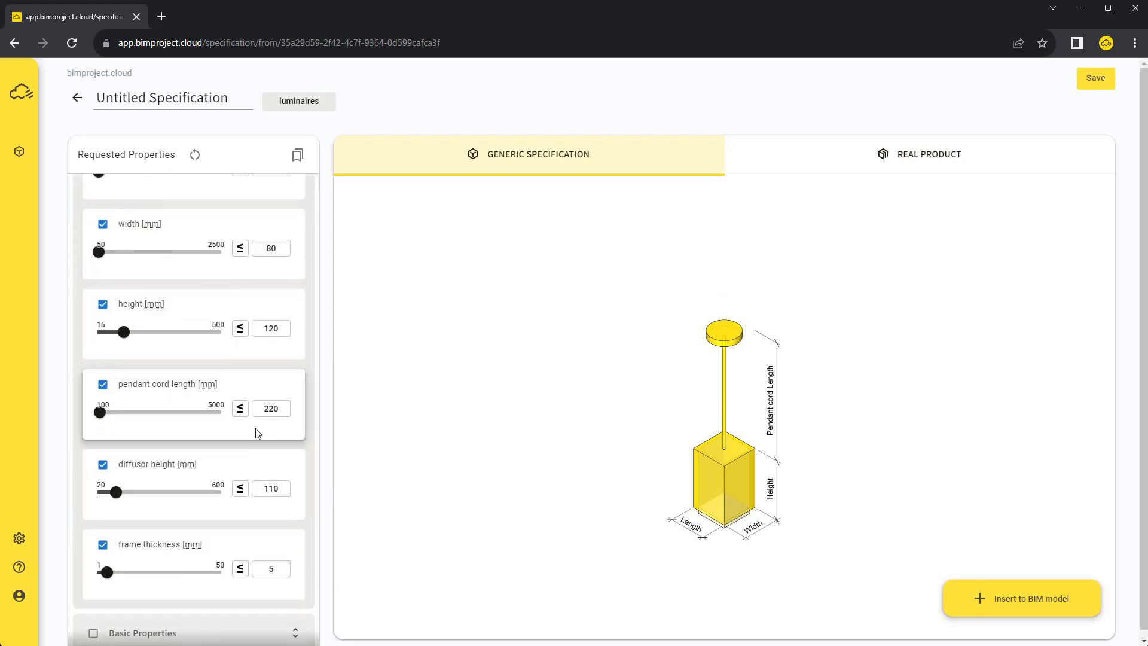
click(103, 466)
click(103, 544)
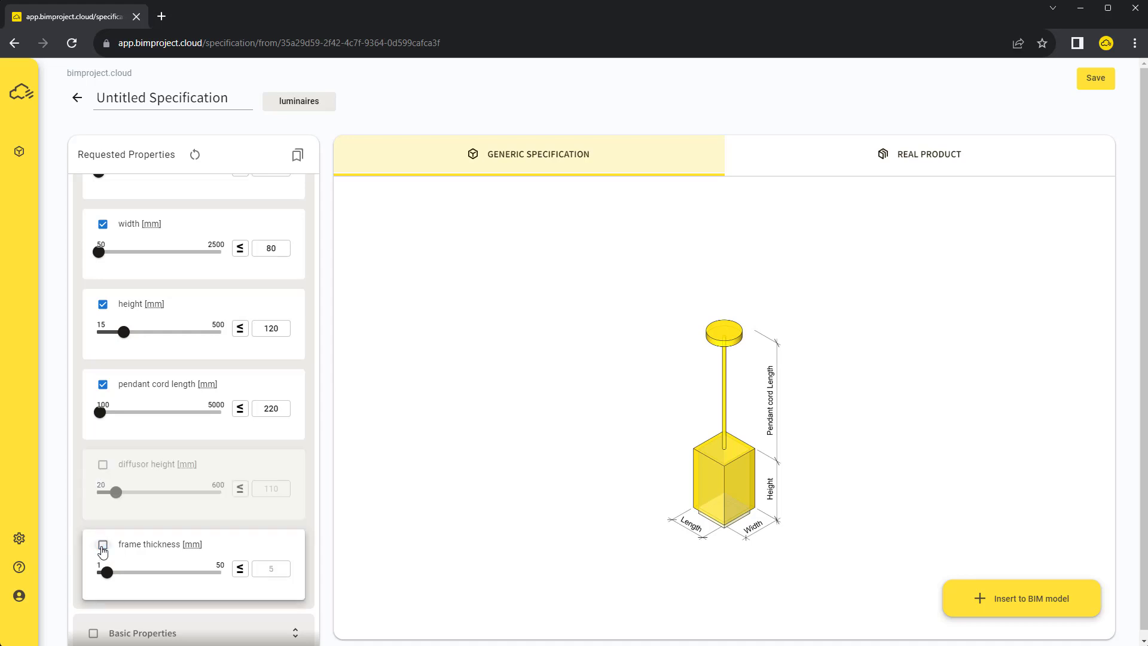
click(987, 598)
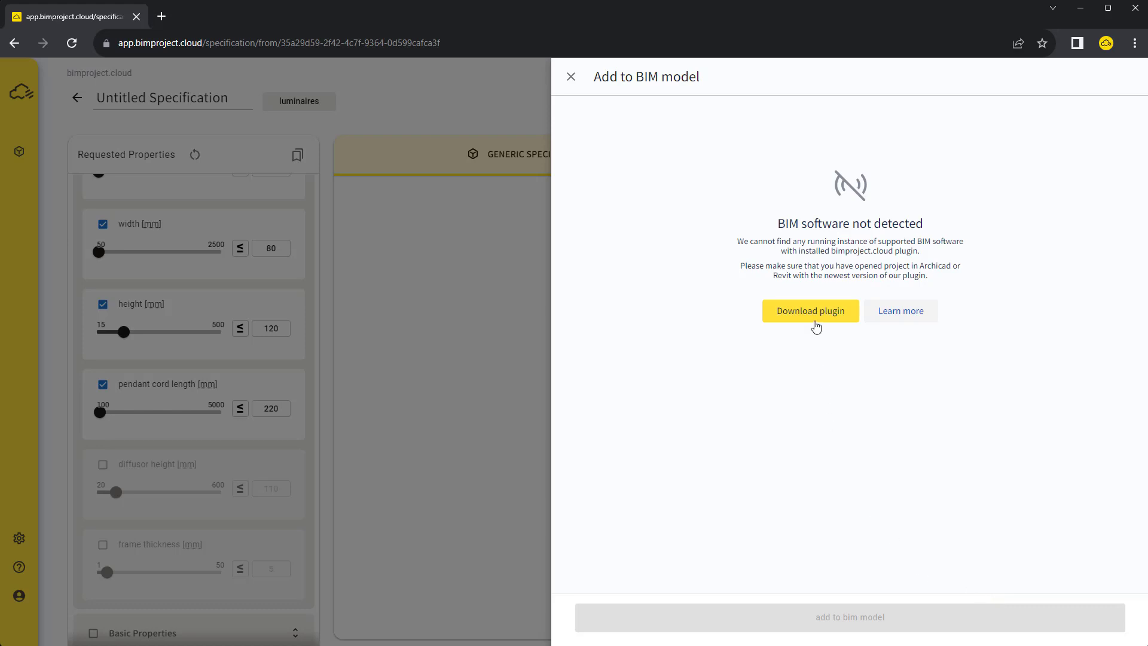
Download the bimproject.cloud plugin for Revit from the Download plugins page
click(816, 323)
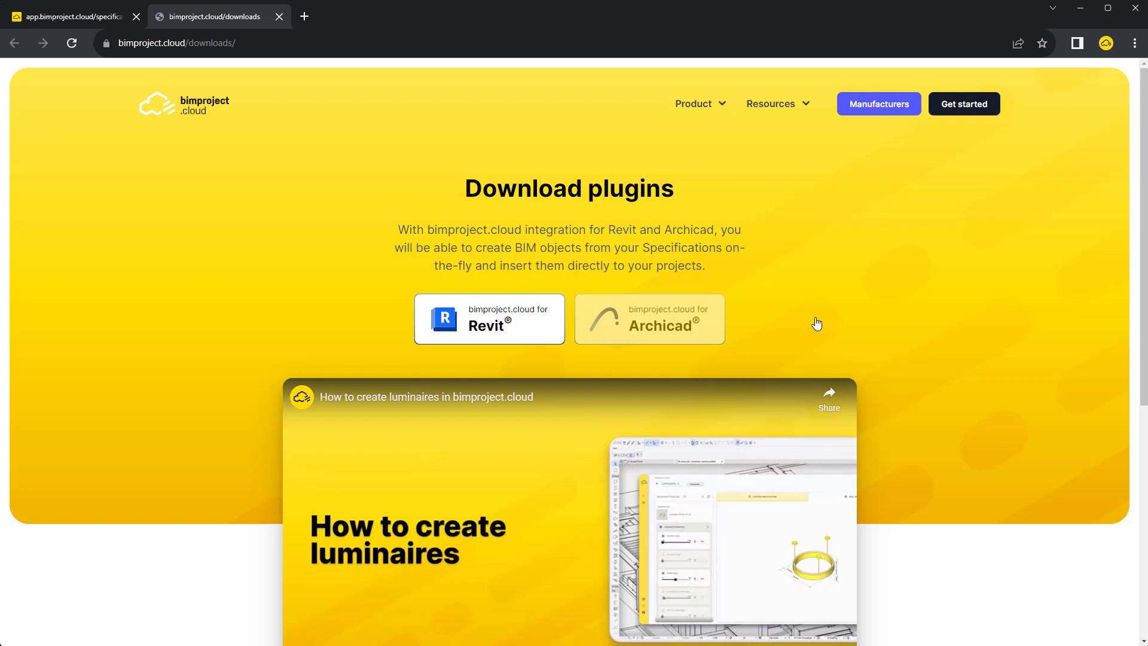
click(490, 320)
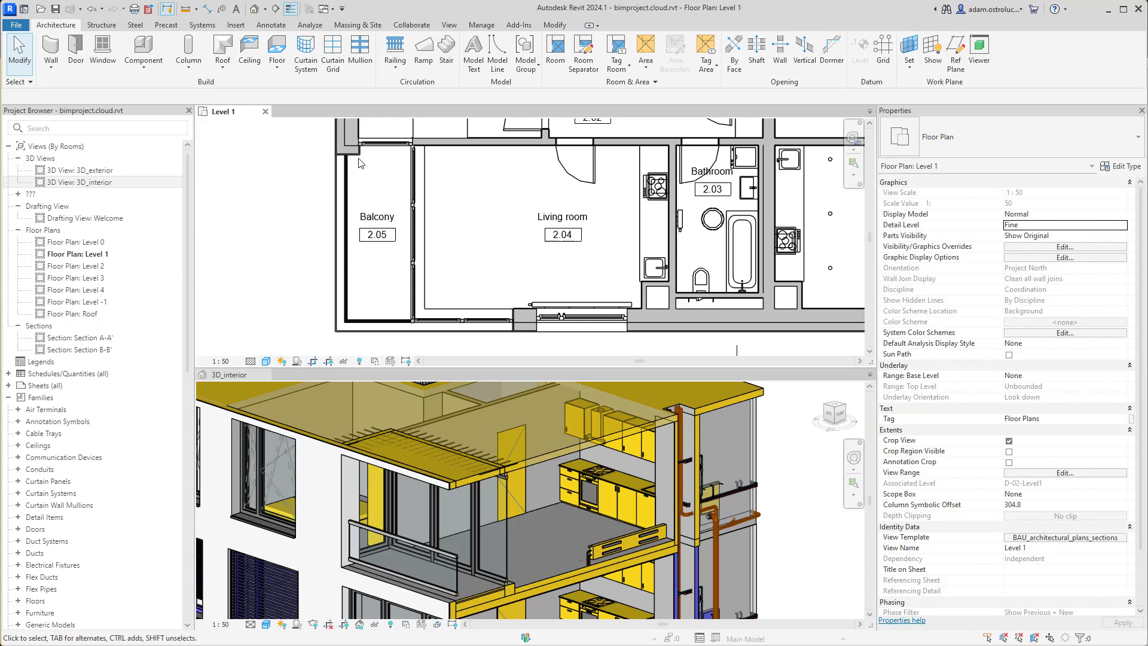
From Revit's Add-Ins, open the bimproject.cloud web app showing My luminaire 1
click(512, 26)
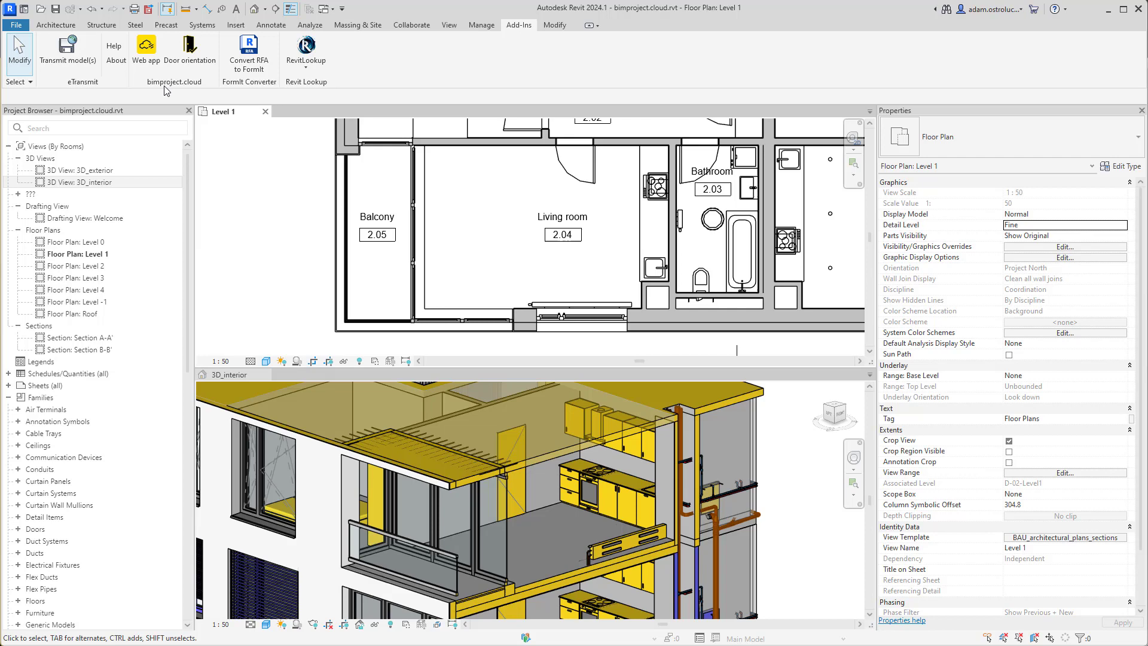
click(146, 46)
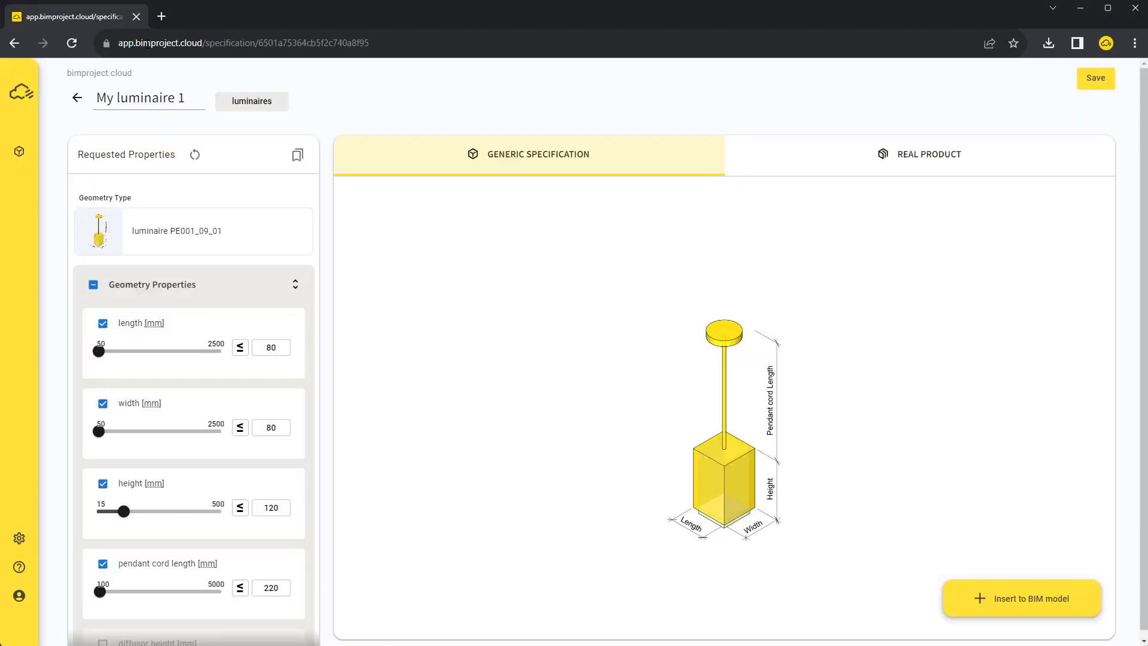
Insert luminaire PE001_09_01 into the Revit model as a new family
click(981, 598)
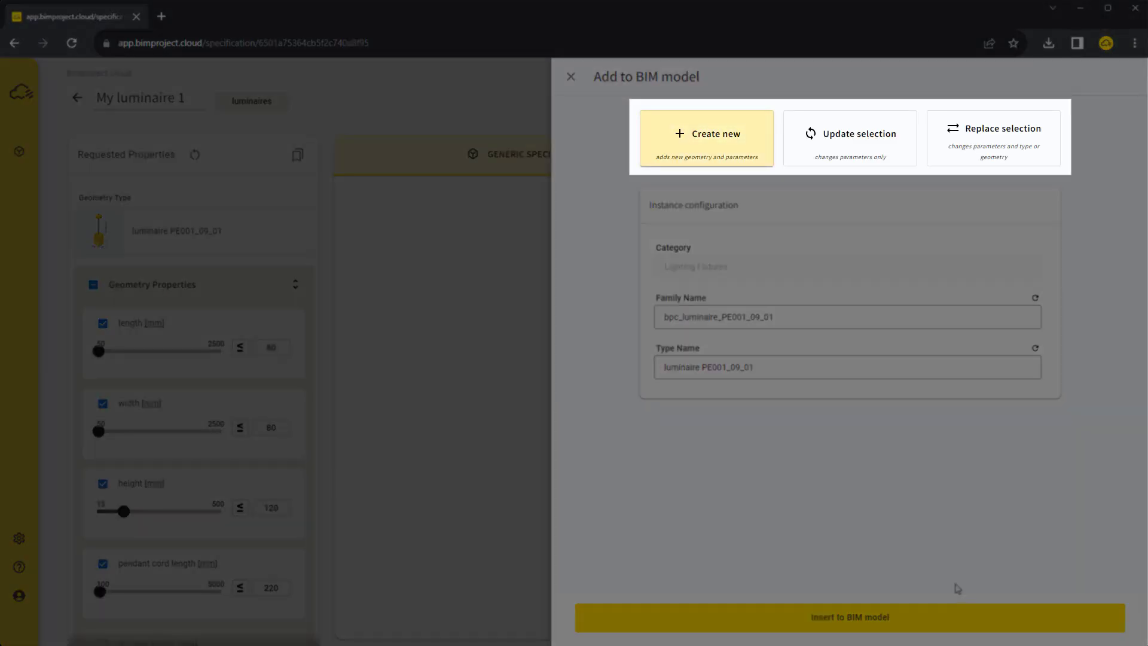
click(889, 623)
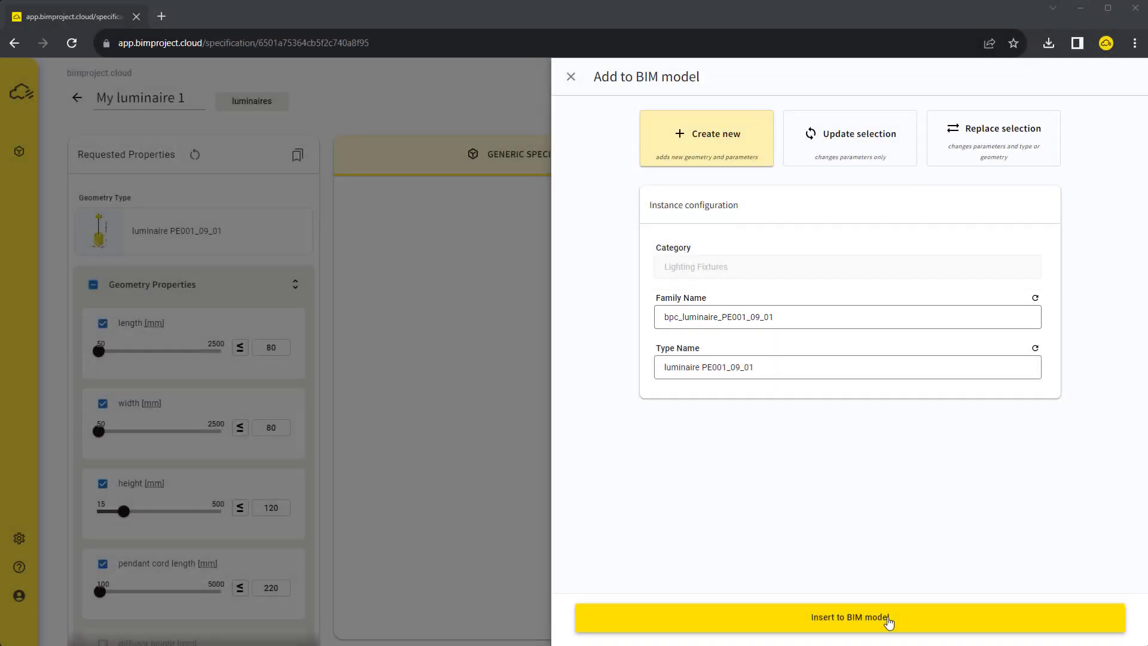
click(889, 622)
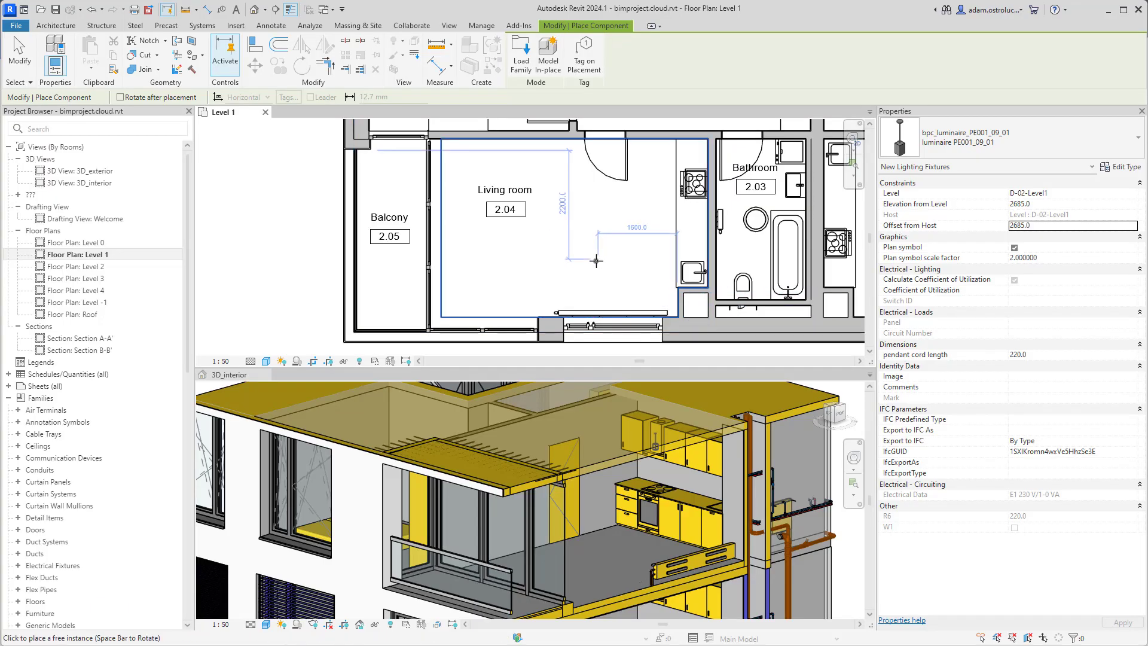
Place one pendant luminaire in Living room 2.04 on Level 1
click(596, 261)
key(Escape)
scroll(676, 457, up, 5)
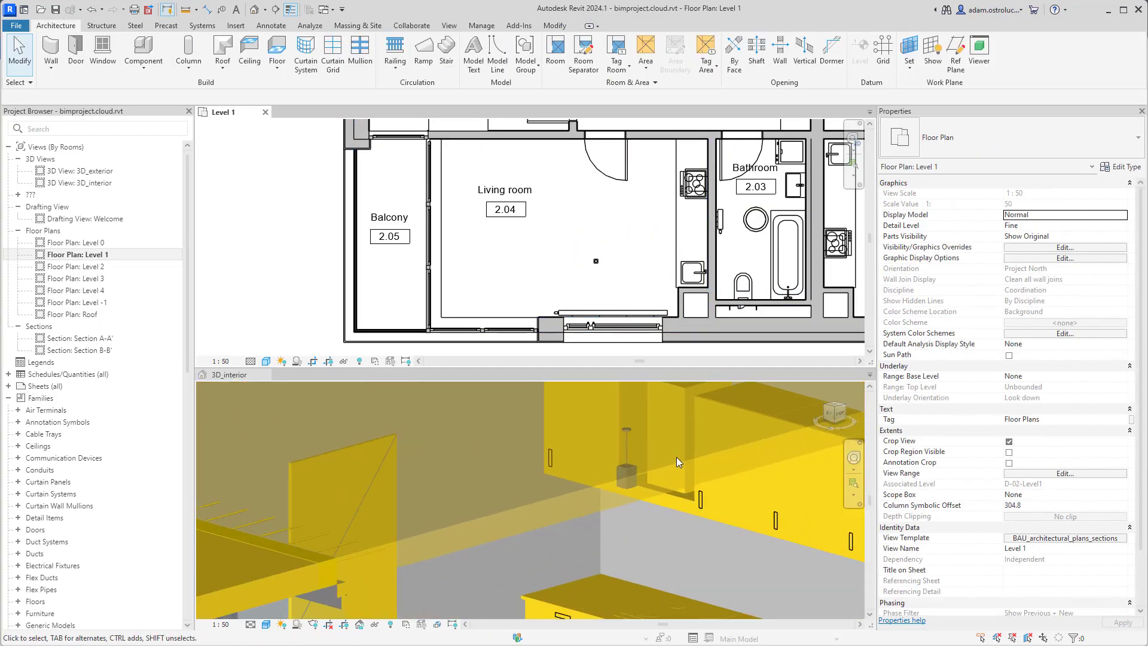
Select the placed luminaire and review its type properties
click(653, 470)
scroll(635, 450, up, 4)
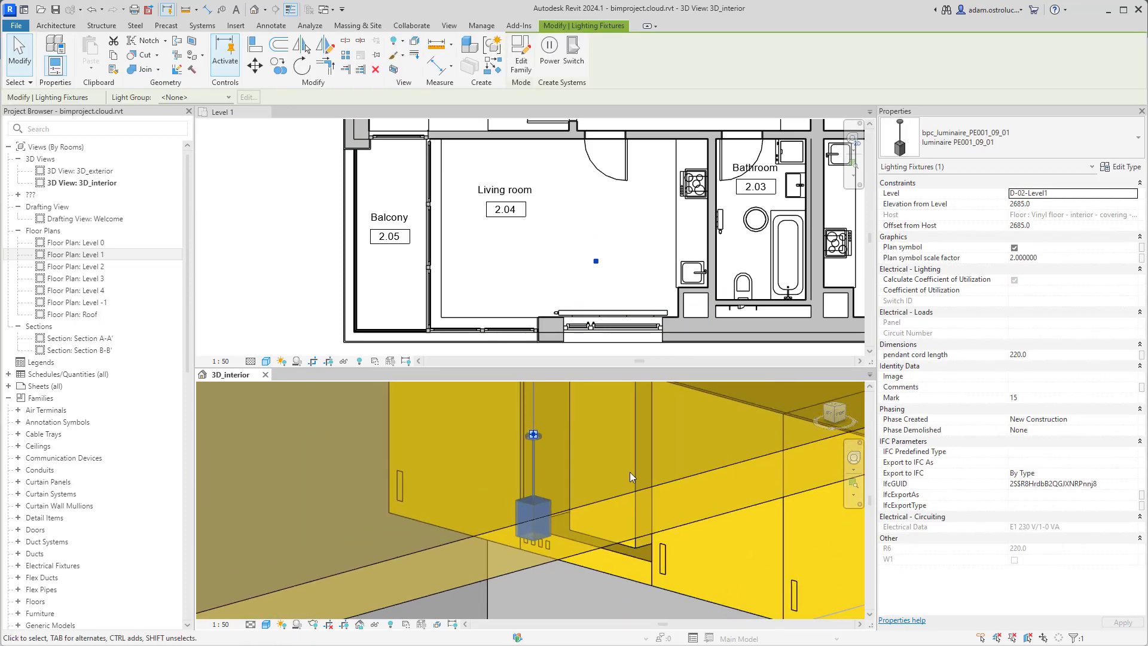
click(621, 261)
click(596, 262)
click(1119, 167)
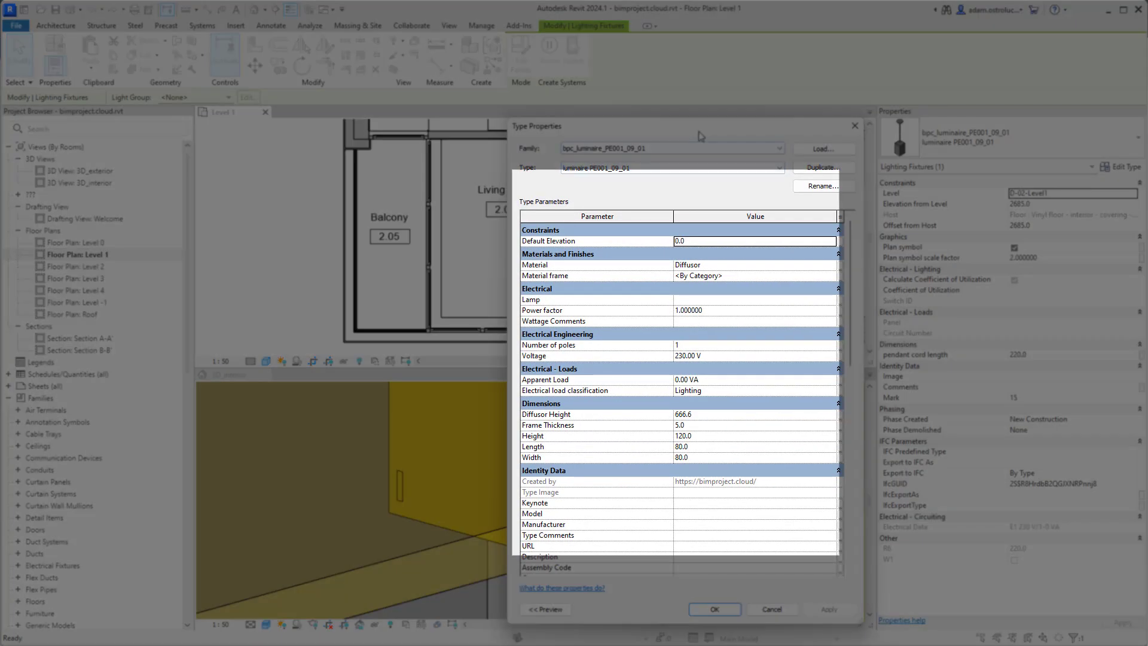
drag(700, 137, 695, 112)
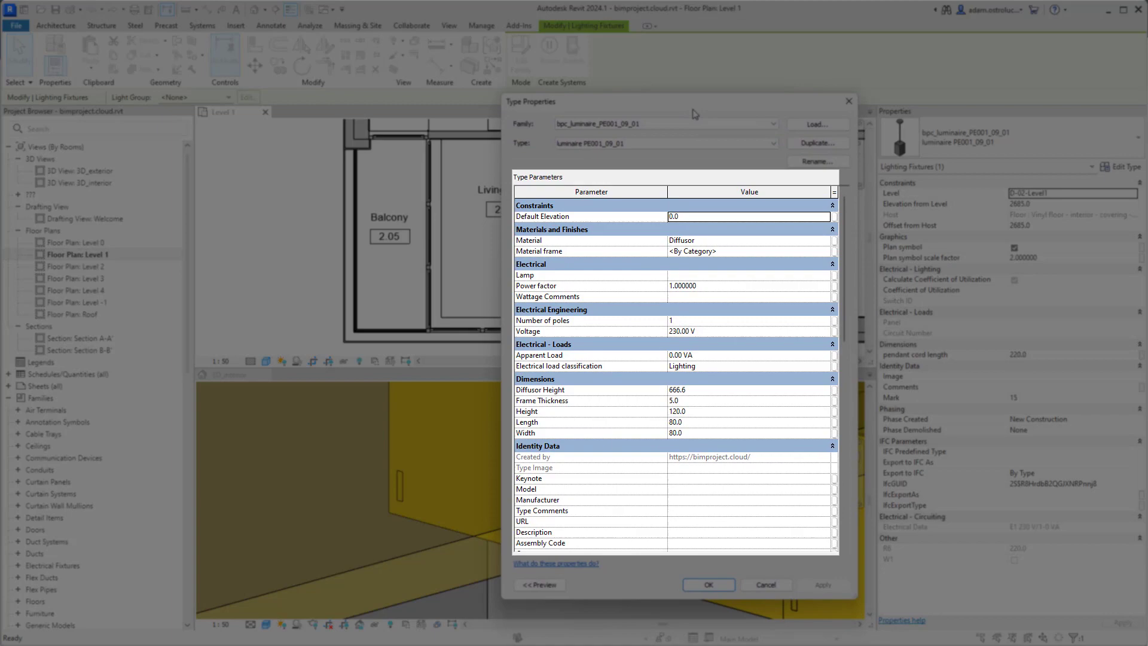
drag(844, 281, 848, 358)
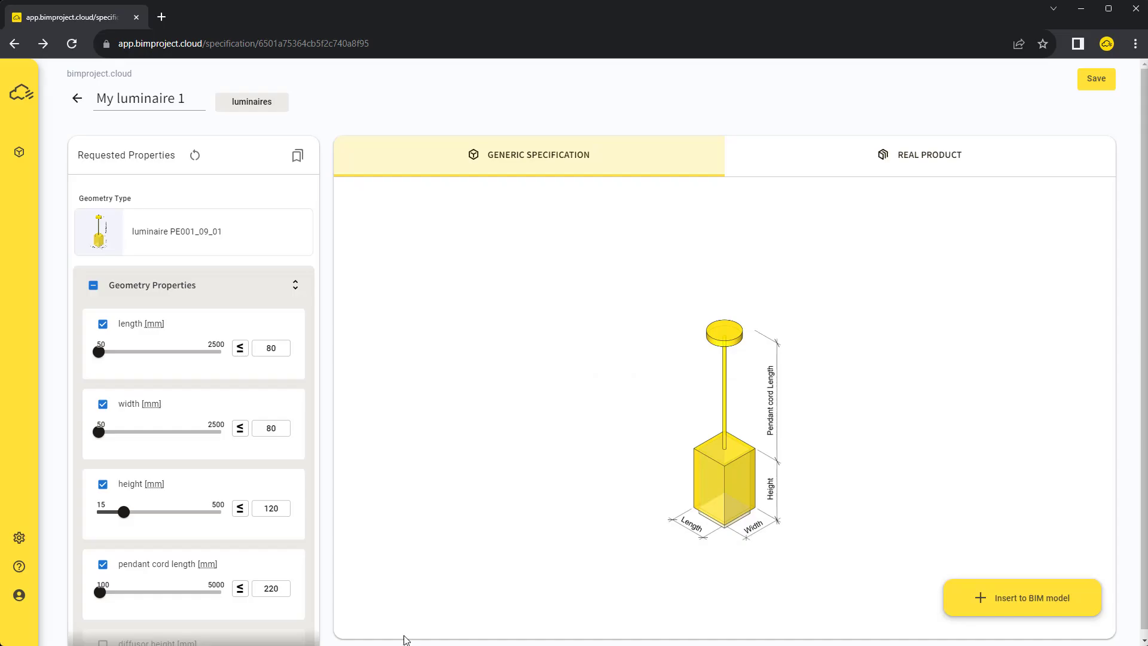
Change height to 200 mm and cord length to 600 mm, updating the placed Revit luminaire
double_click(266, 510)
text(200)
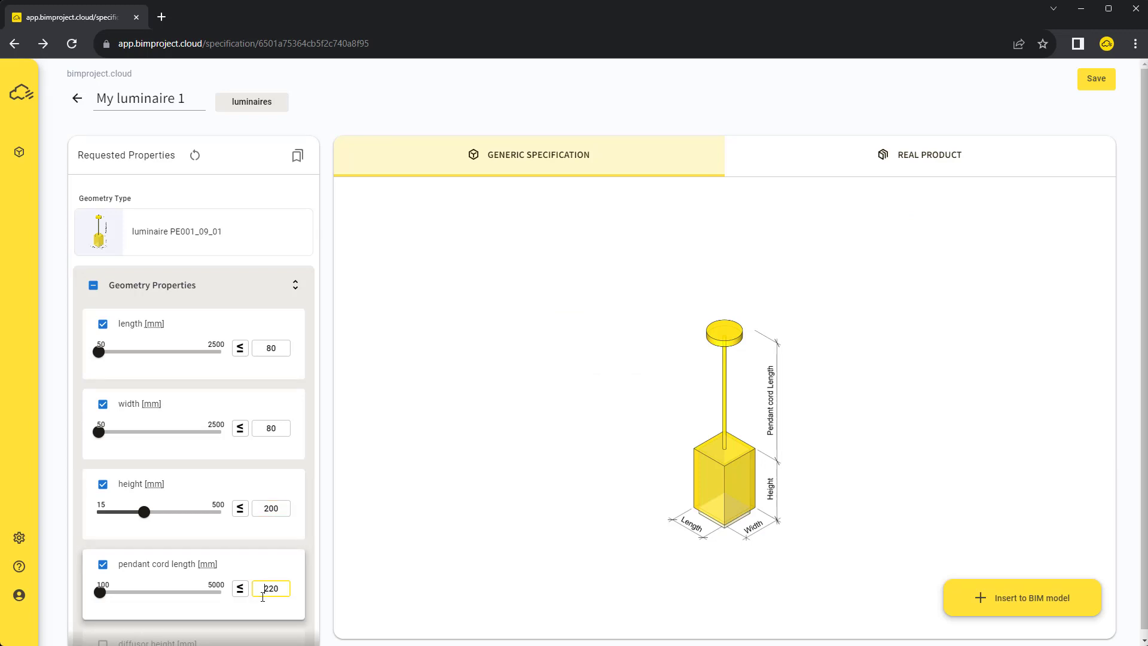
double_click(269, 588)
text(600)
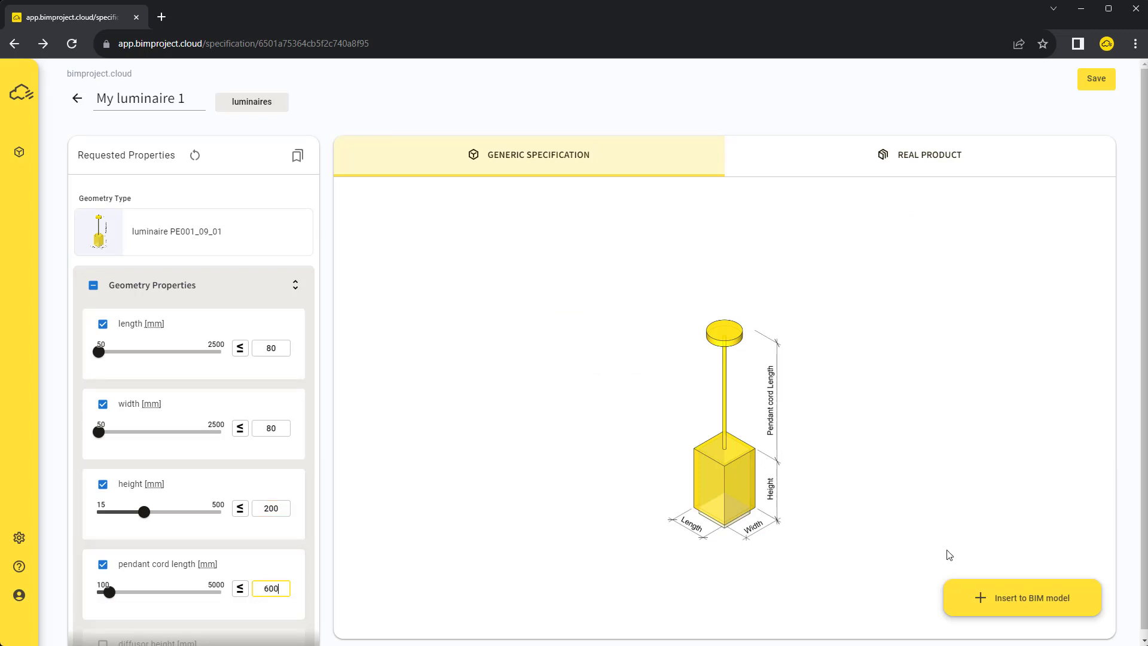
click(992, 594)
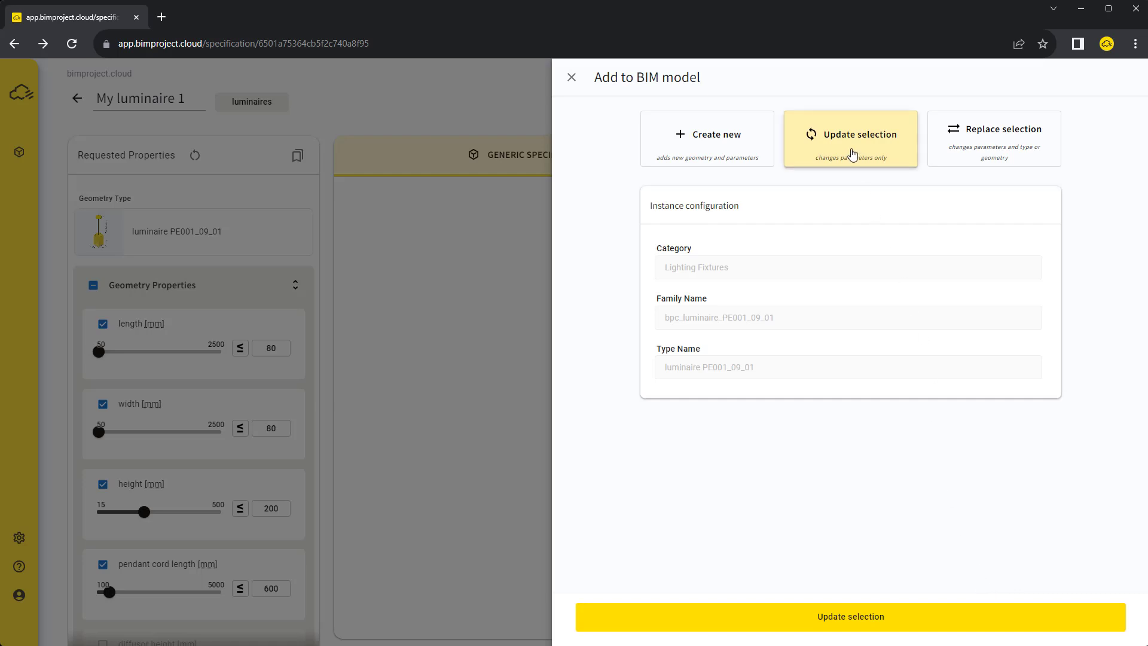
click(794, 617)
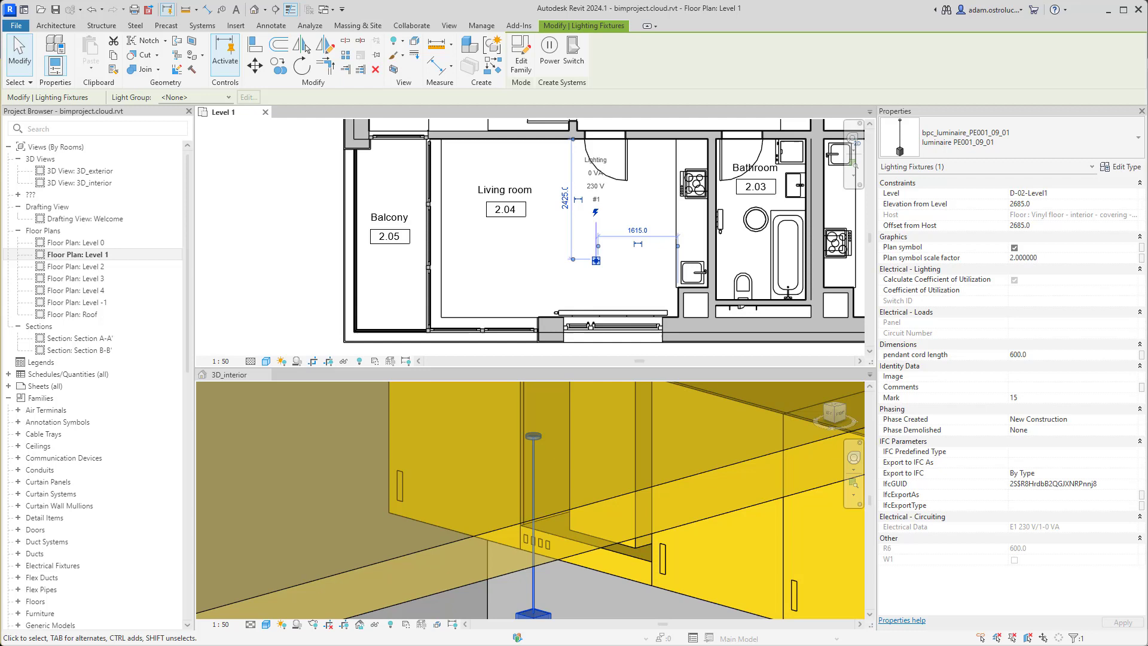
Place two more identical pendant luminaires in Living room 2.04 using CS
click(707, 513)
middle_drag(729, 446, 628, 473)
key(c)
key(s)
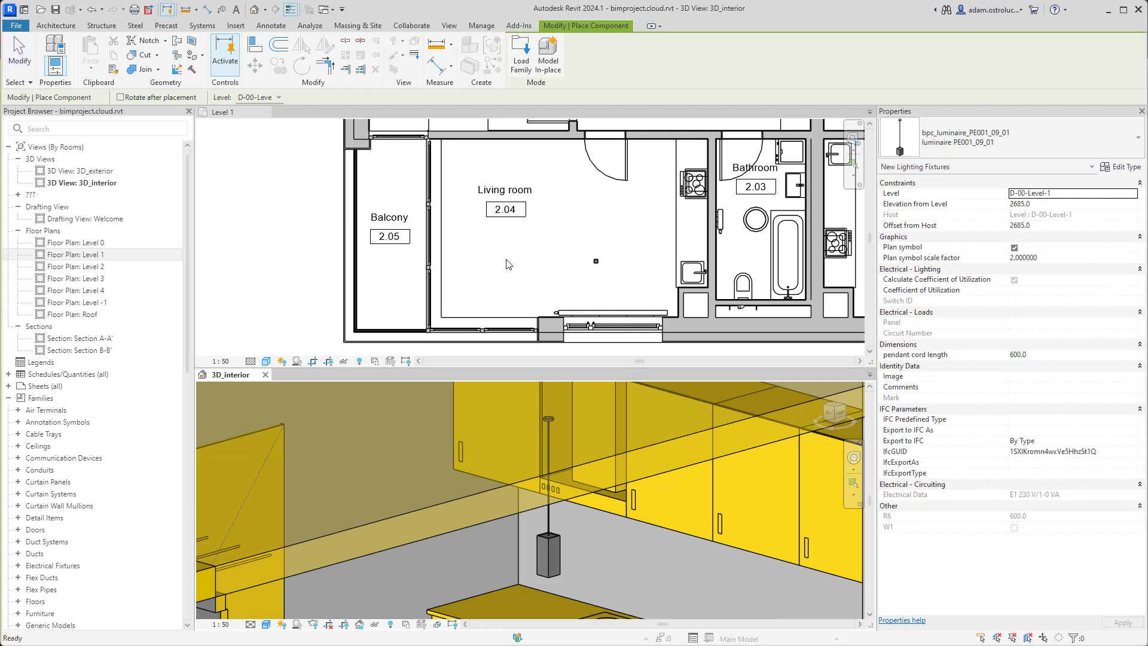
click(513, 265)
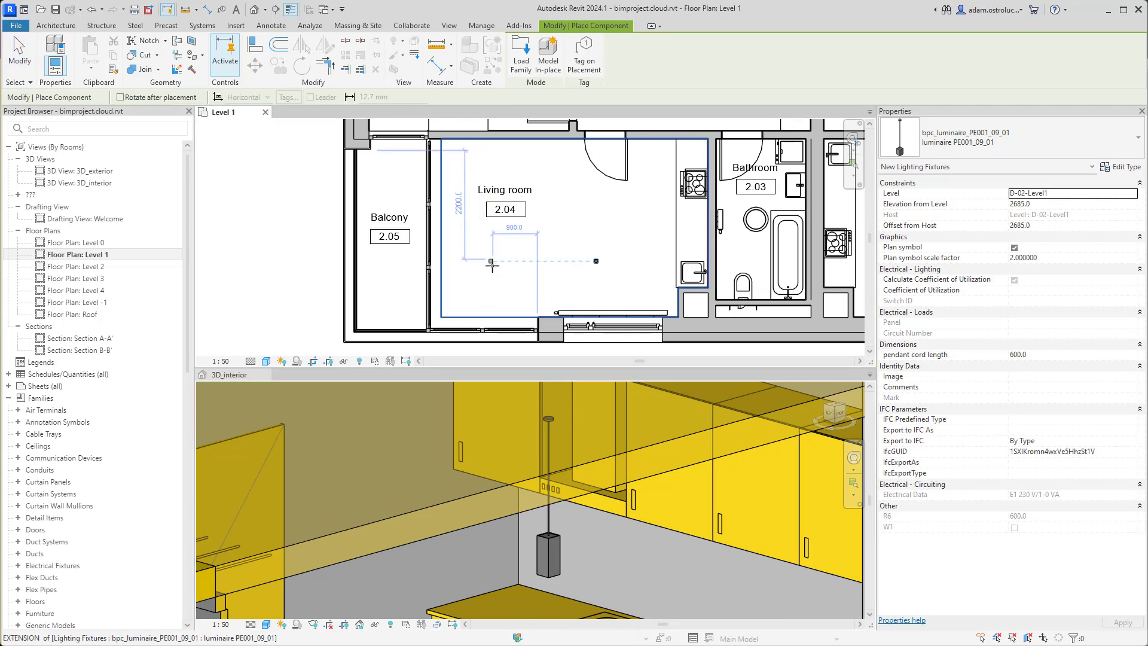
click(491, 261)
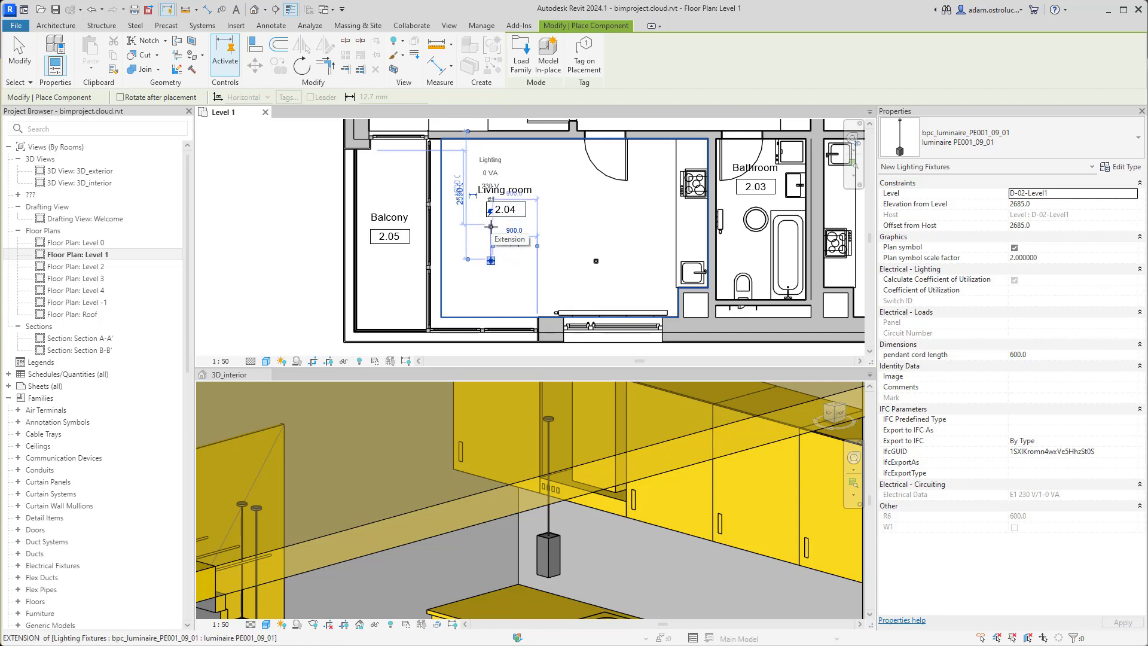
click(489, 177)
key(Escape)
key(Escape)
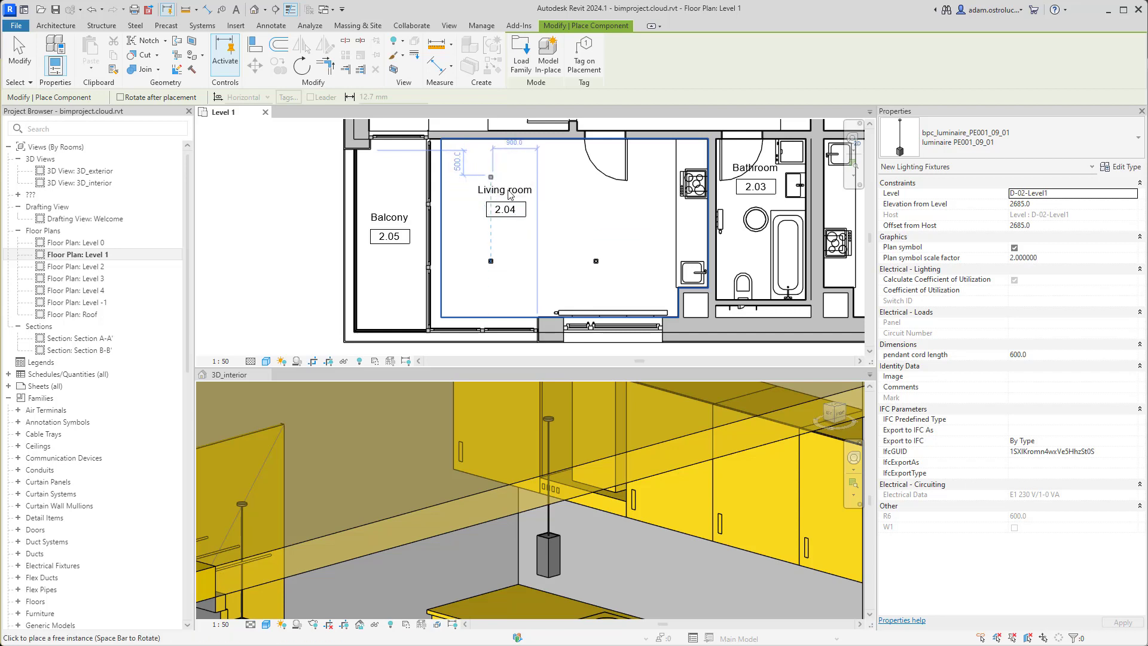
Select all luminaire instances visible in view, then return to the bimproject.cloud specification
scroll(582, 576, up, 1)
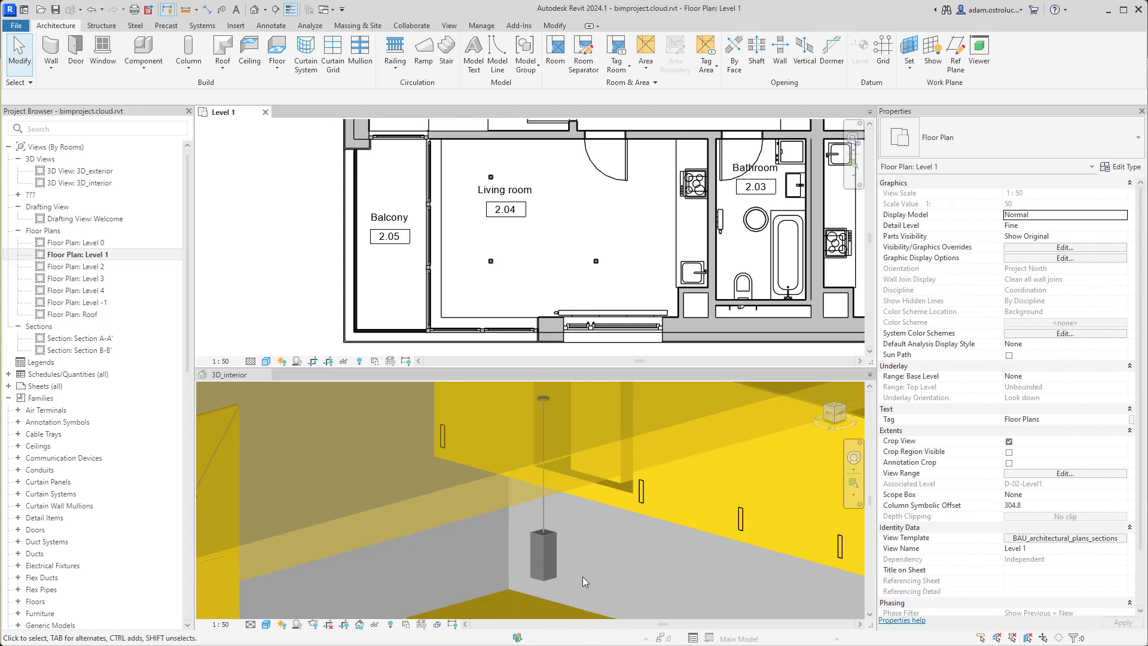
click(549, 543)
right_click(549, 542)
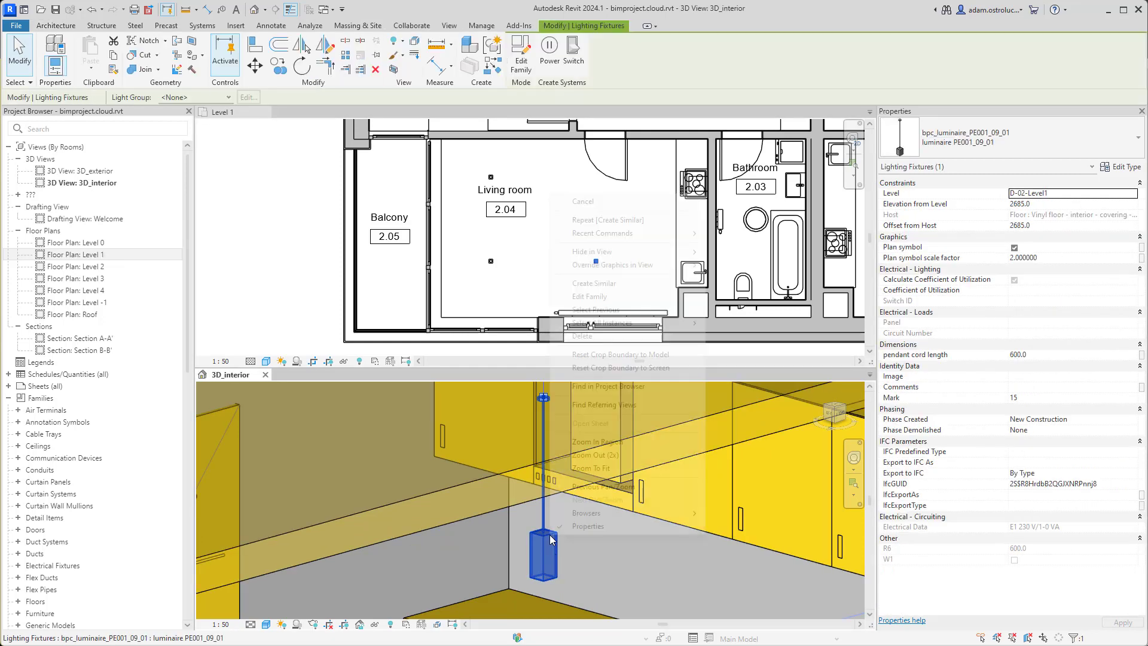
mouse_move(660, 328)
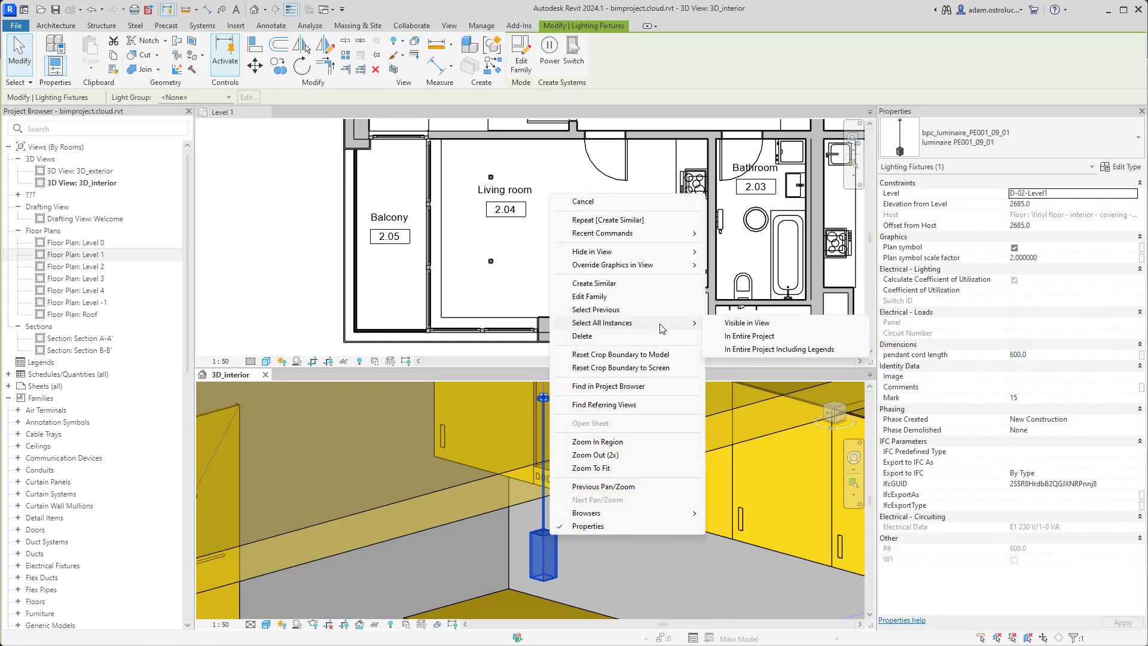
click(717, 324)
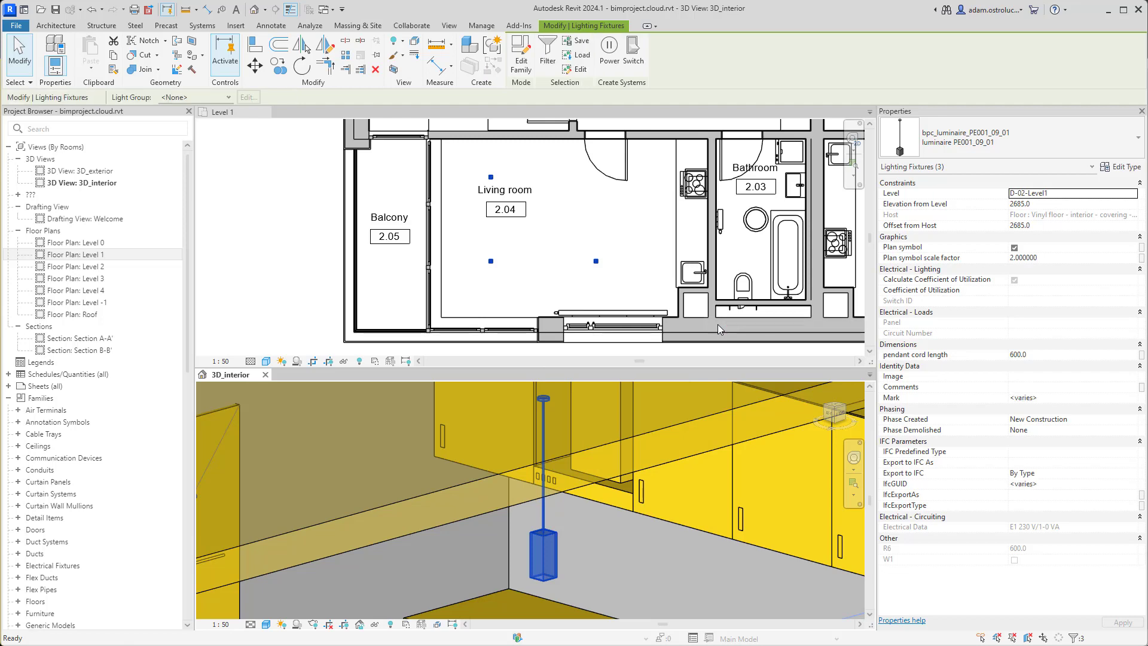
key(alt+Tab)
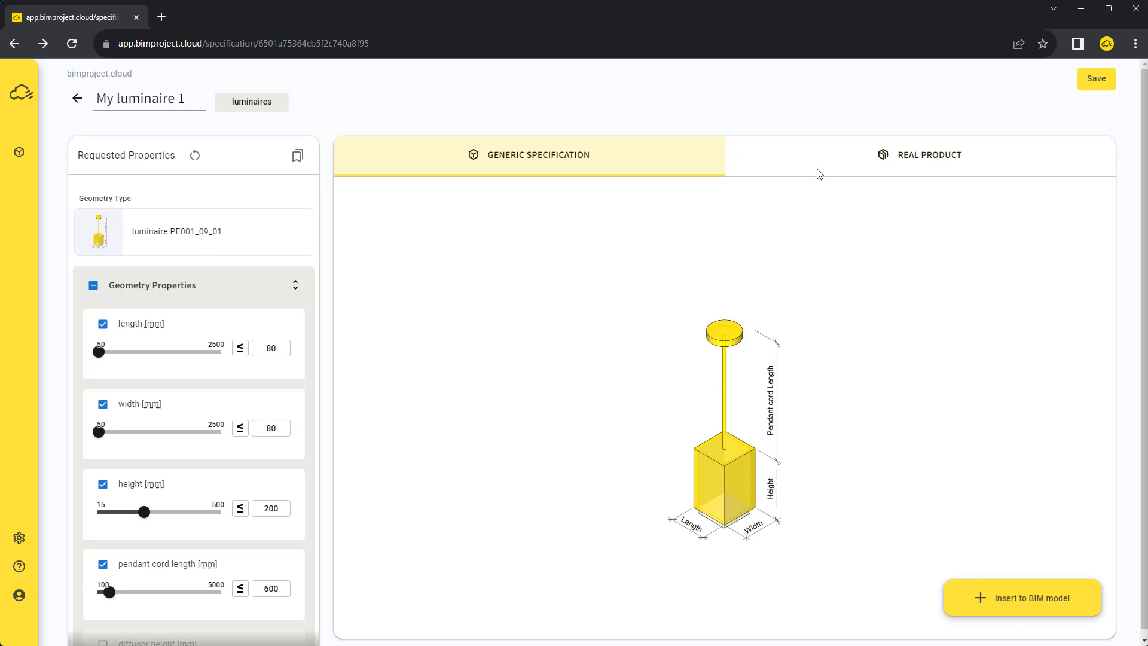
Browse real products matching the luminaire and expand the Basic Properties section
click(838, 147)
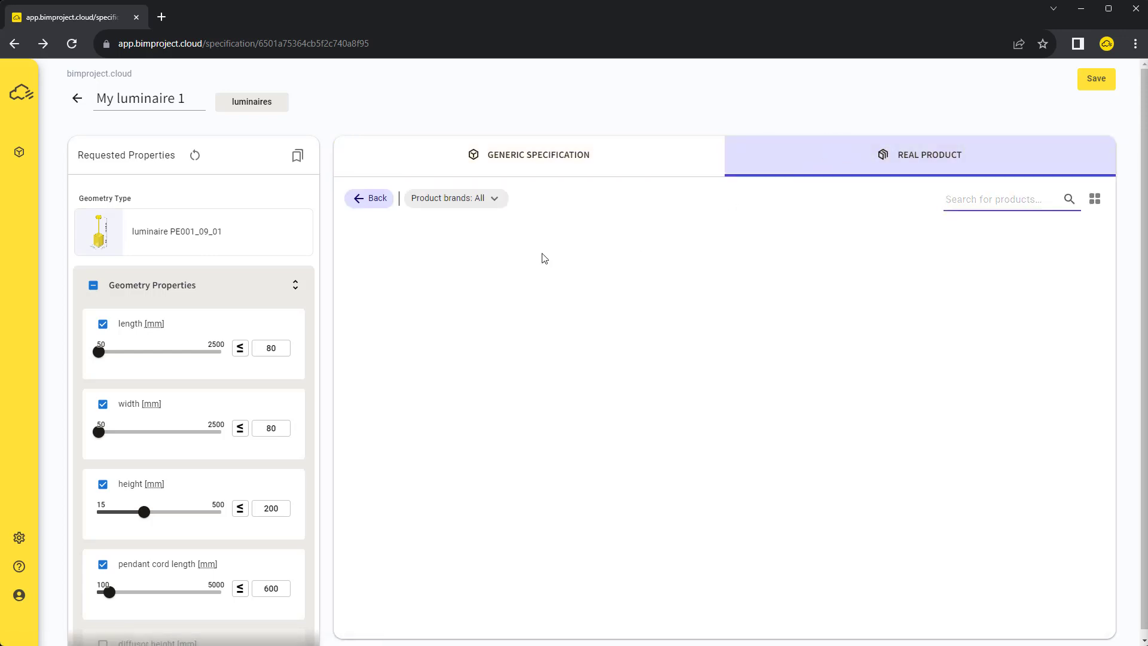
scroll(280, 288, down, 3)
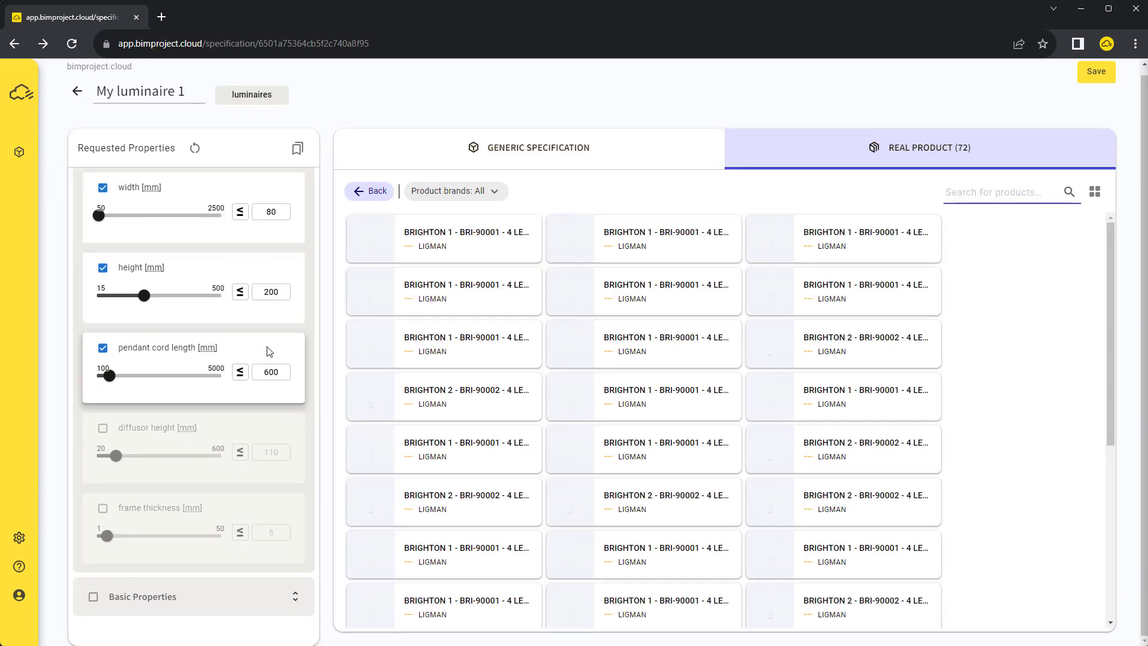
click(296, 596)
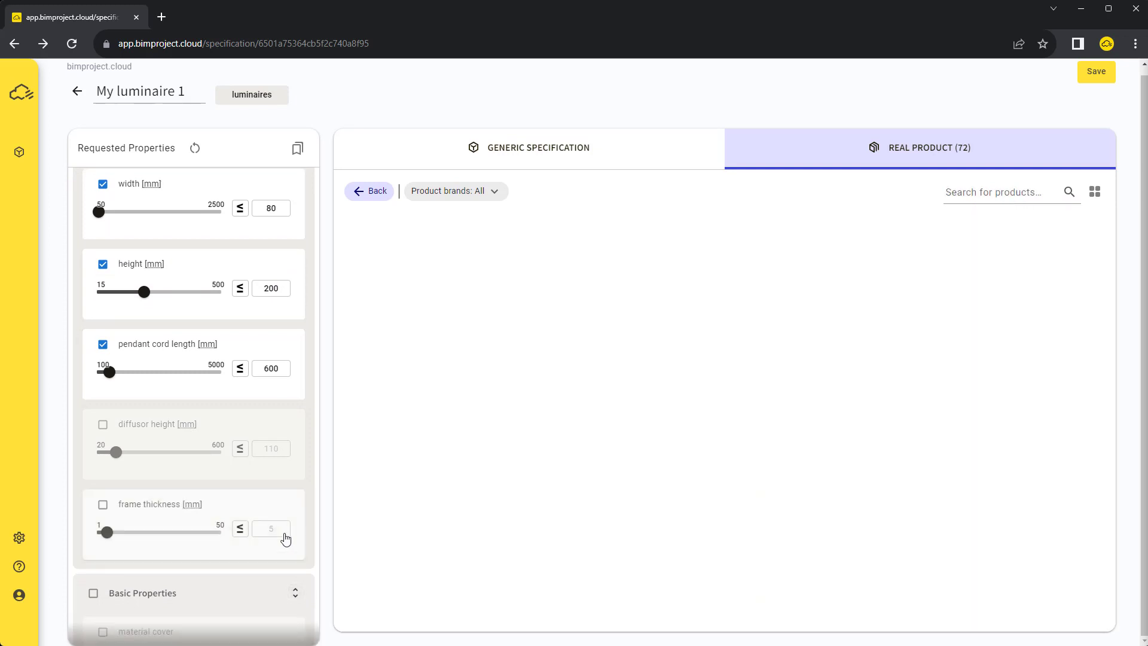
scroll(276, 328, down, 10)
scroll(296, 359, down, 7)
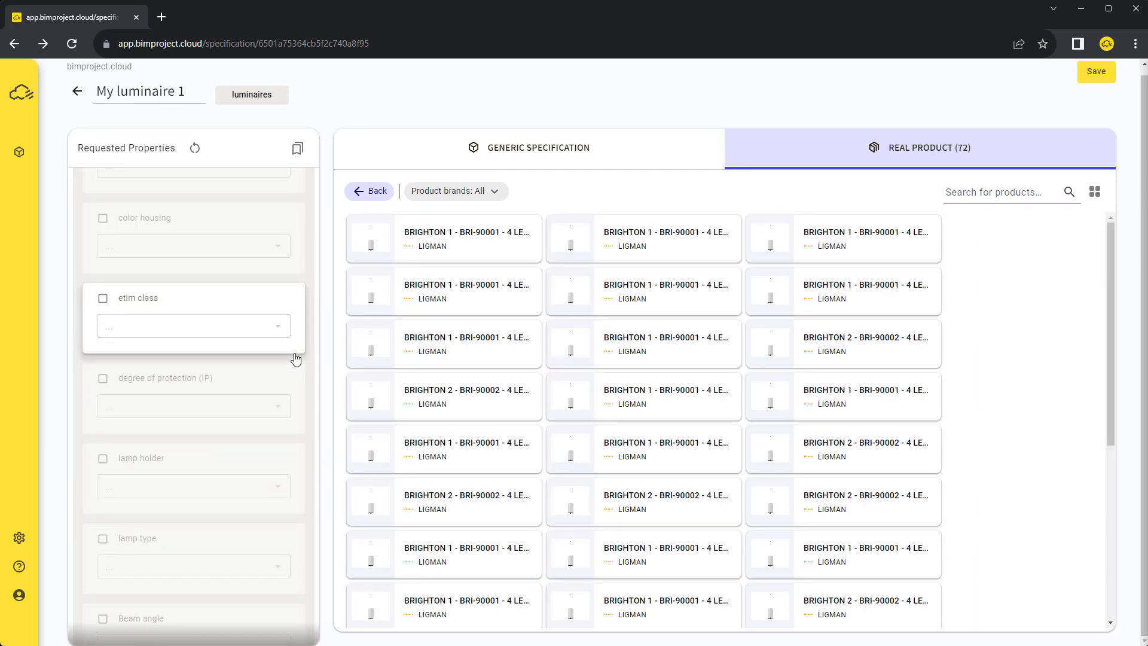
scroll(299, 358, down, 6)
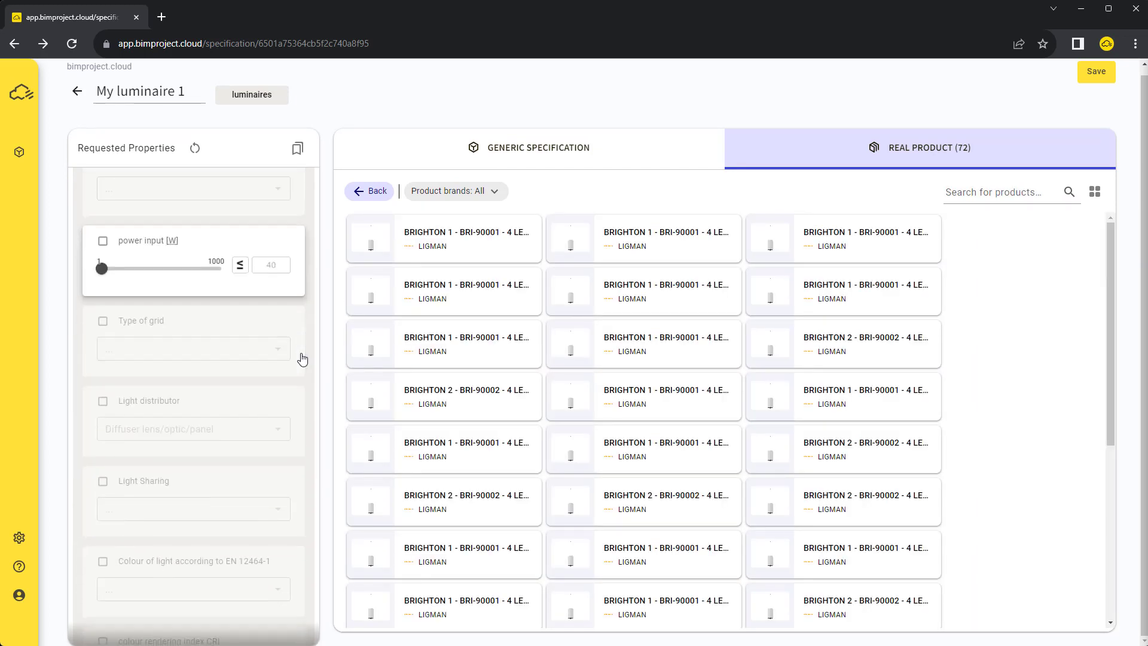
scroll(304, 358, down, 6)
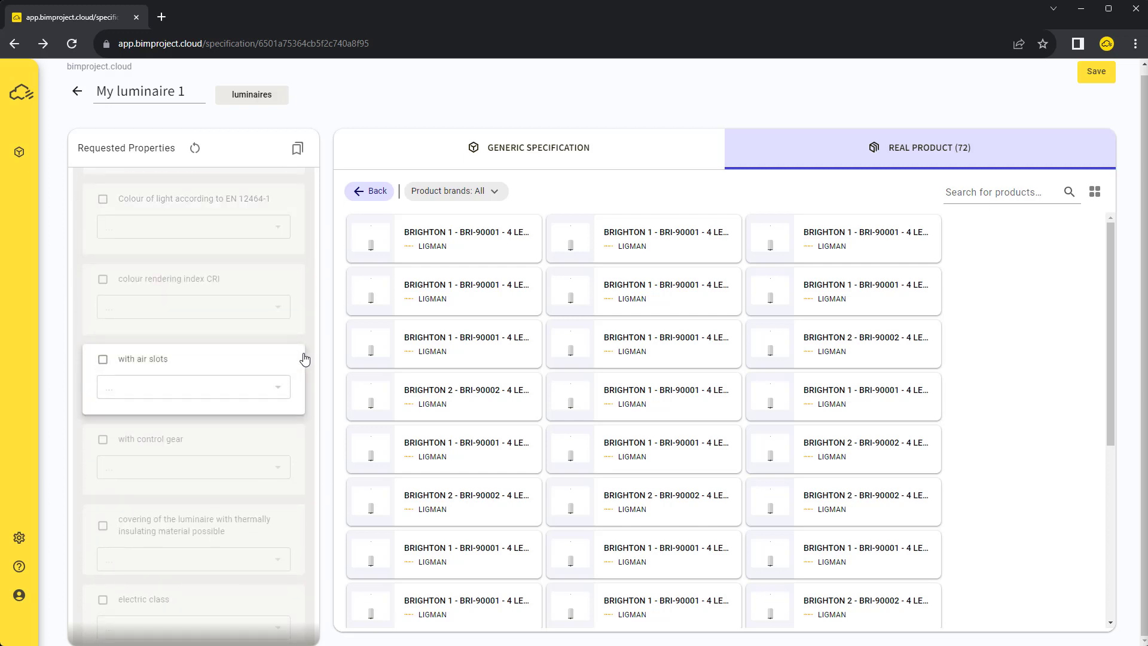
scroll(304, 359, down, 6)
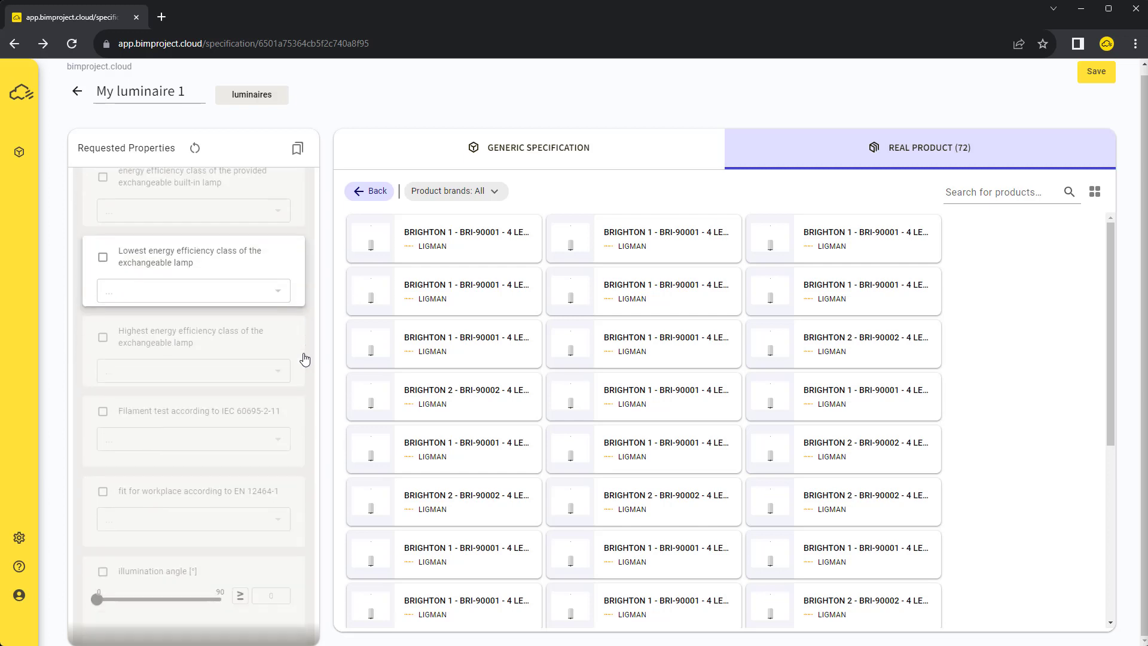
scroll(304, 359, down, 5)
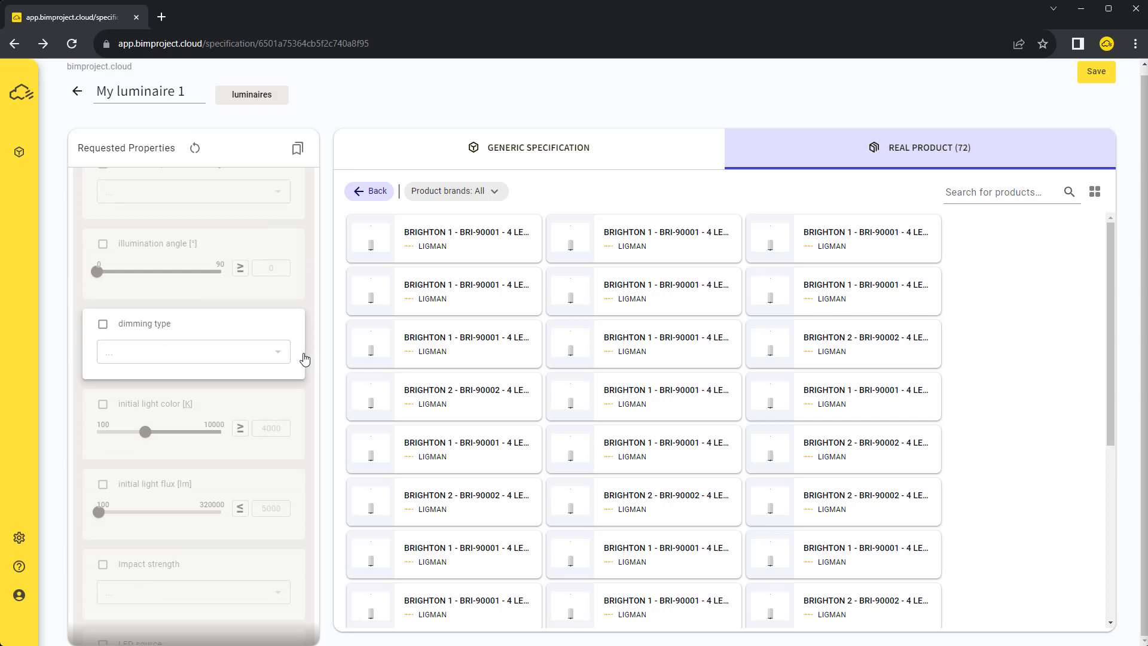
Require initial light flux of at most 960 lm and Dimming DALI as the dimming type
click(277, 419)
double_click(277, 419)
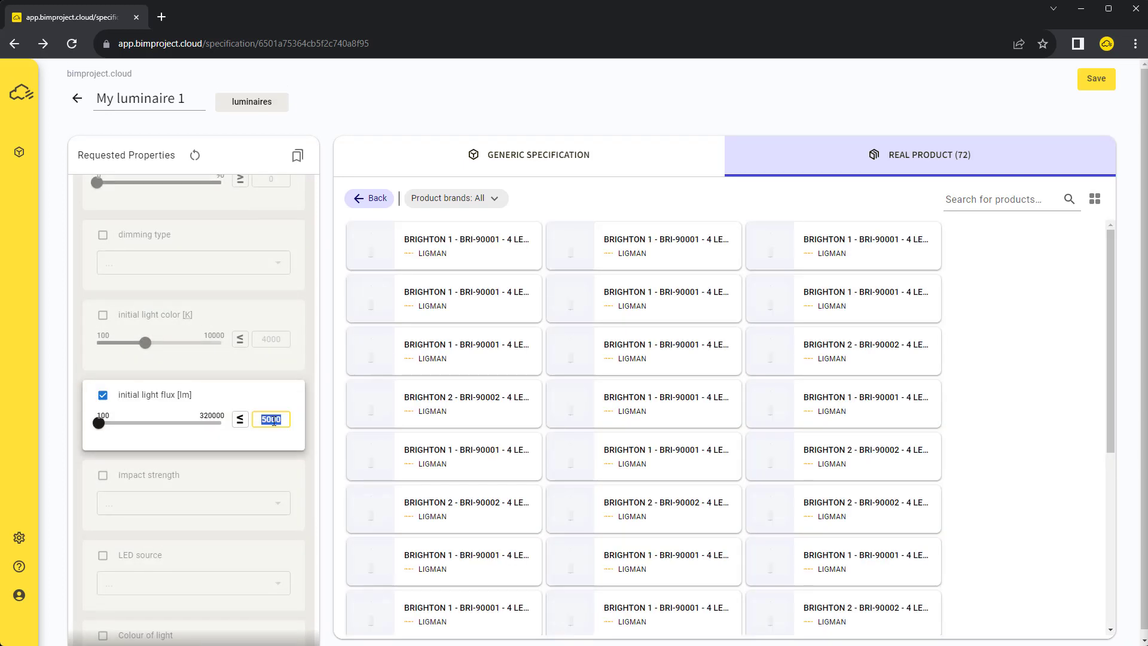
text(960)
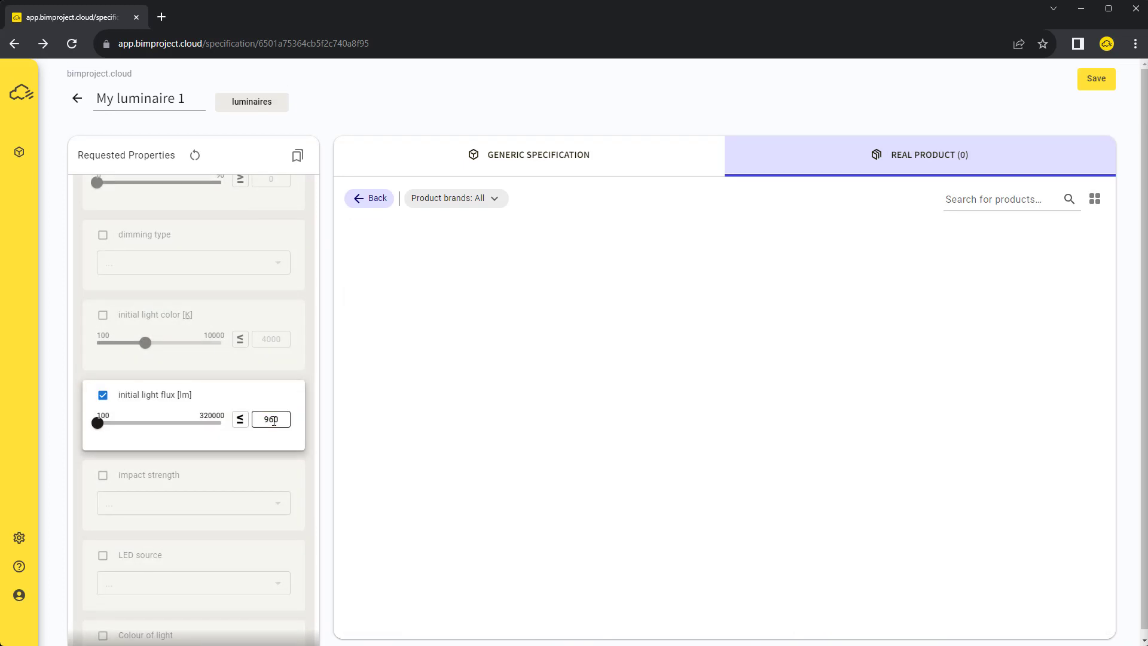
click(231, 469)
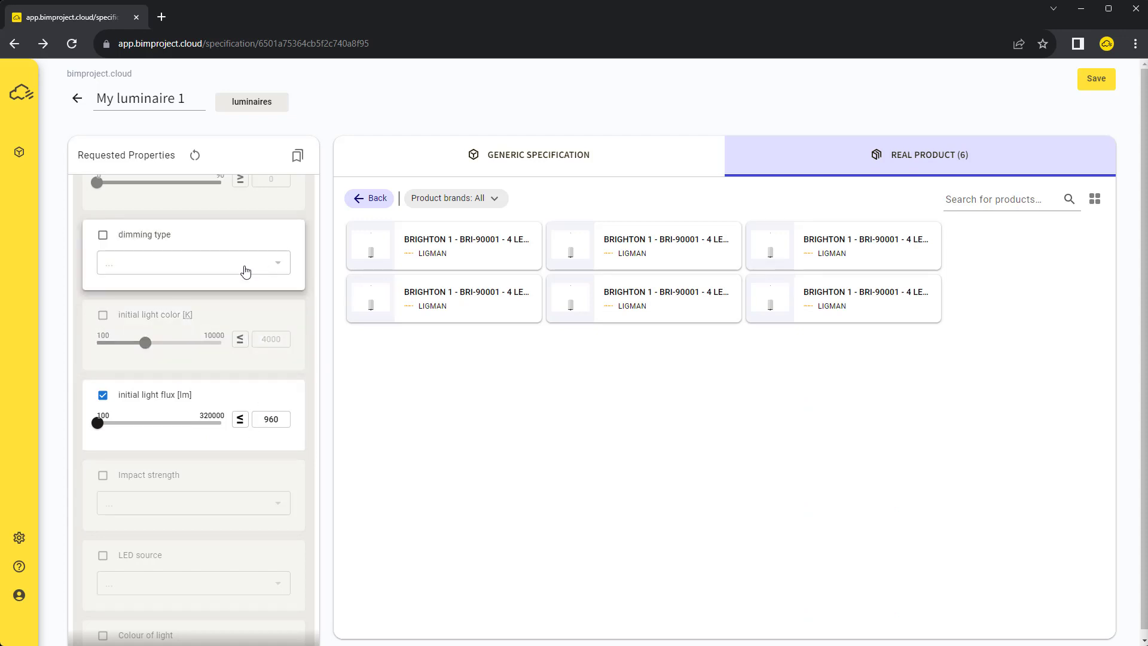
click(103, 234)
click(231, 262)
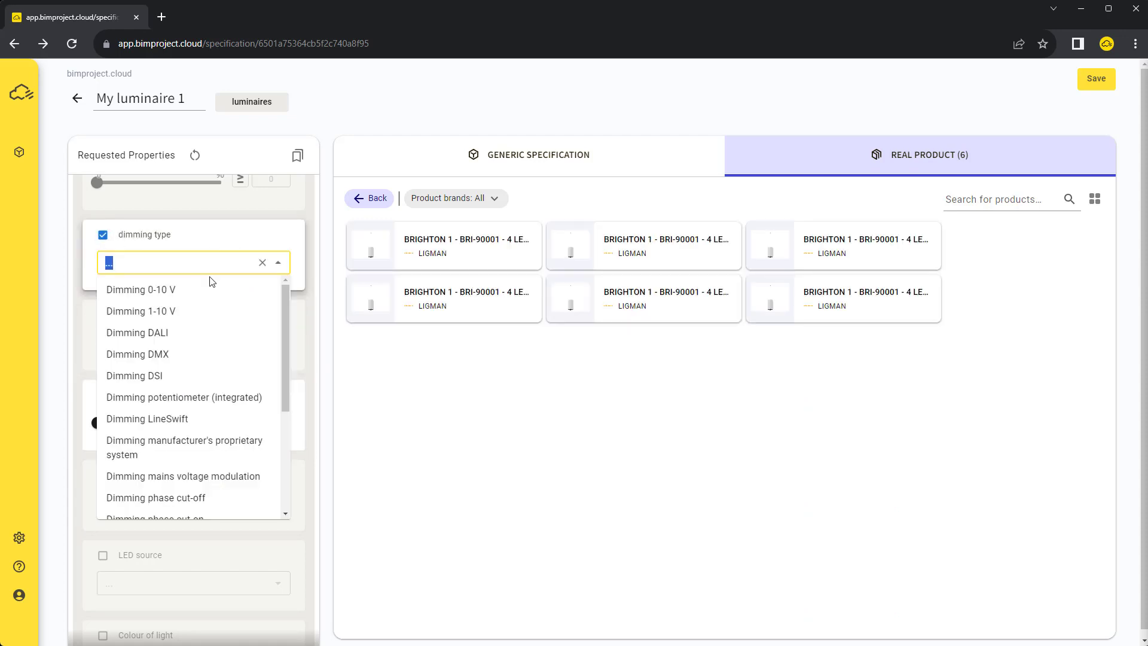
click(174, 336)
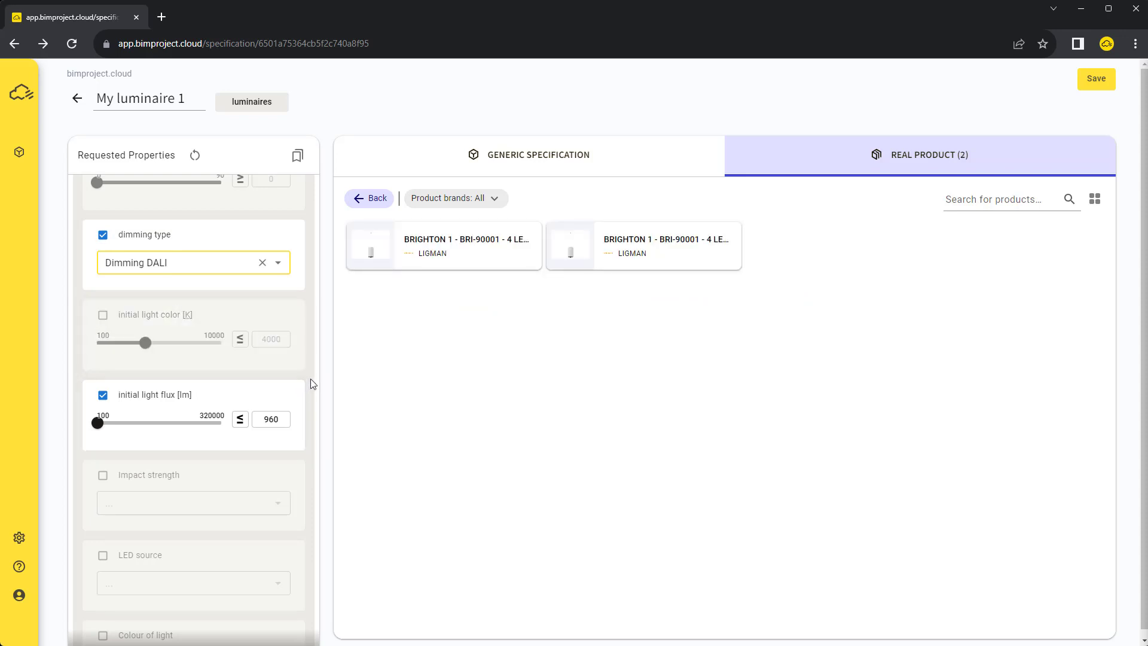
Open the first BRIGHTON 1 BRI-90001 product (954 lm, DALI) and assign it to the specification
click(448, 249)
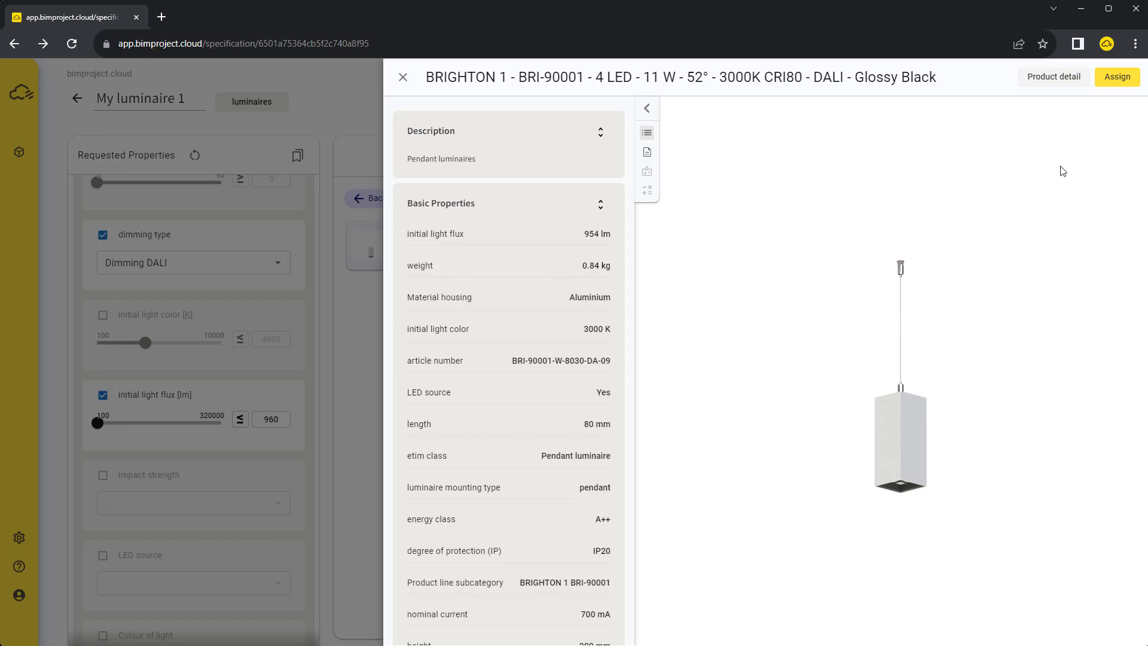
click(1109, 81)
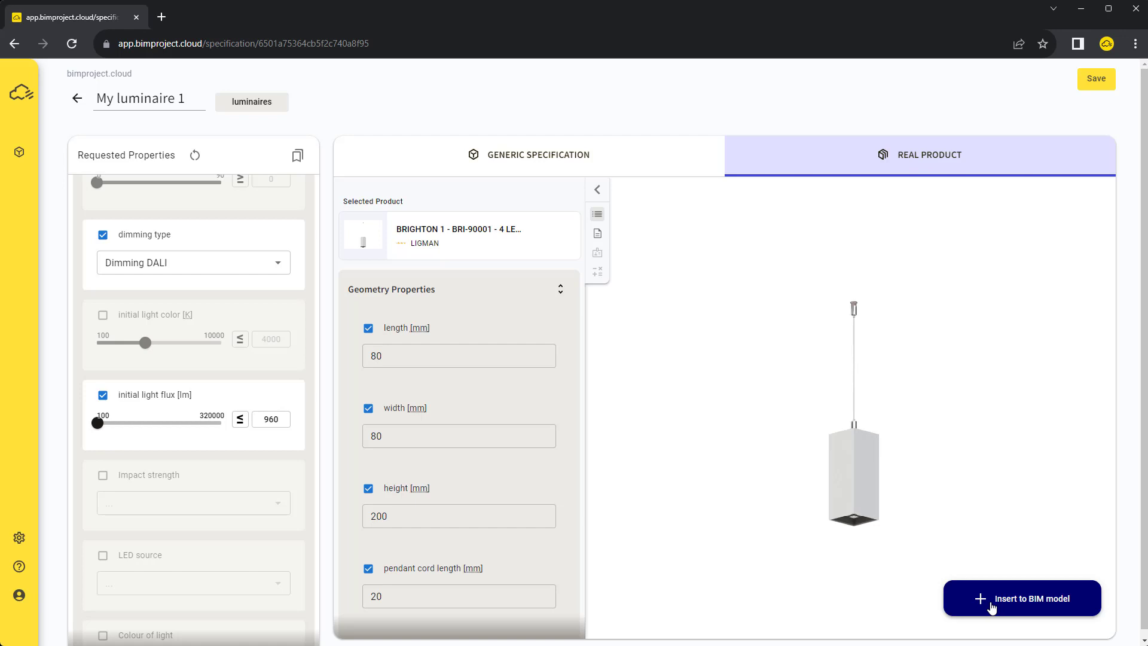
Insert BRIGHTON 1 into Revit as a new family type, replacing the three selected luminaires
click(991, 607)
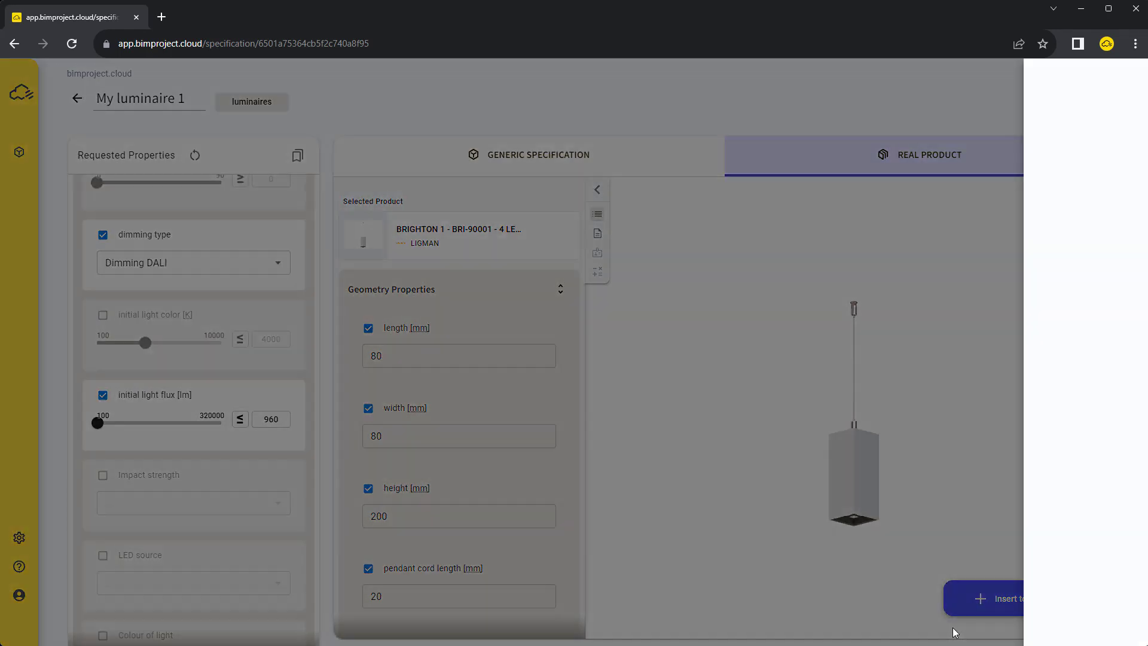
click(955, 152)
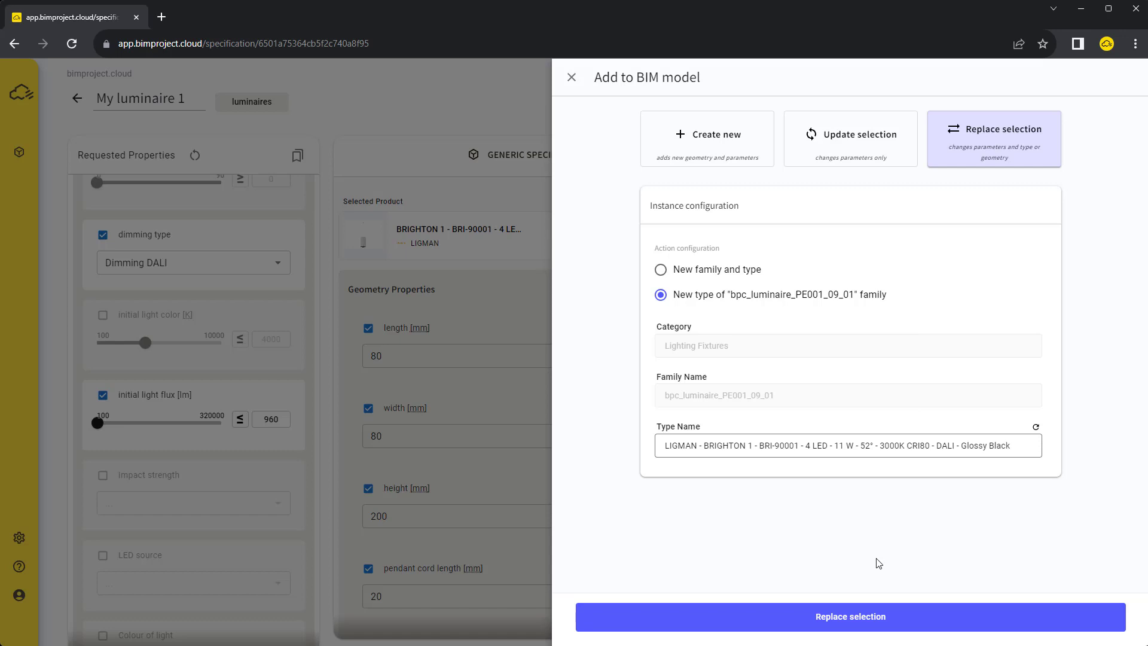
click(882, 622)
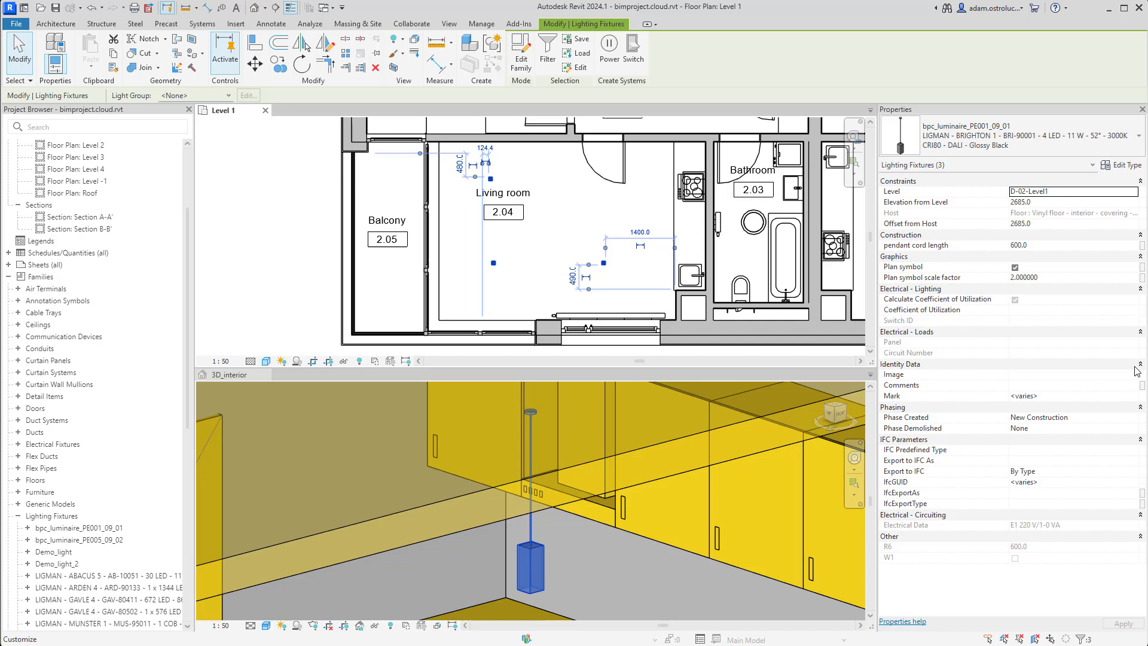
Review the luminaire type parameters, including 11.00 W power input and 80 × 80 × 200 dimensions
click(1109, 169)
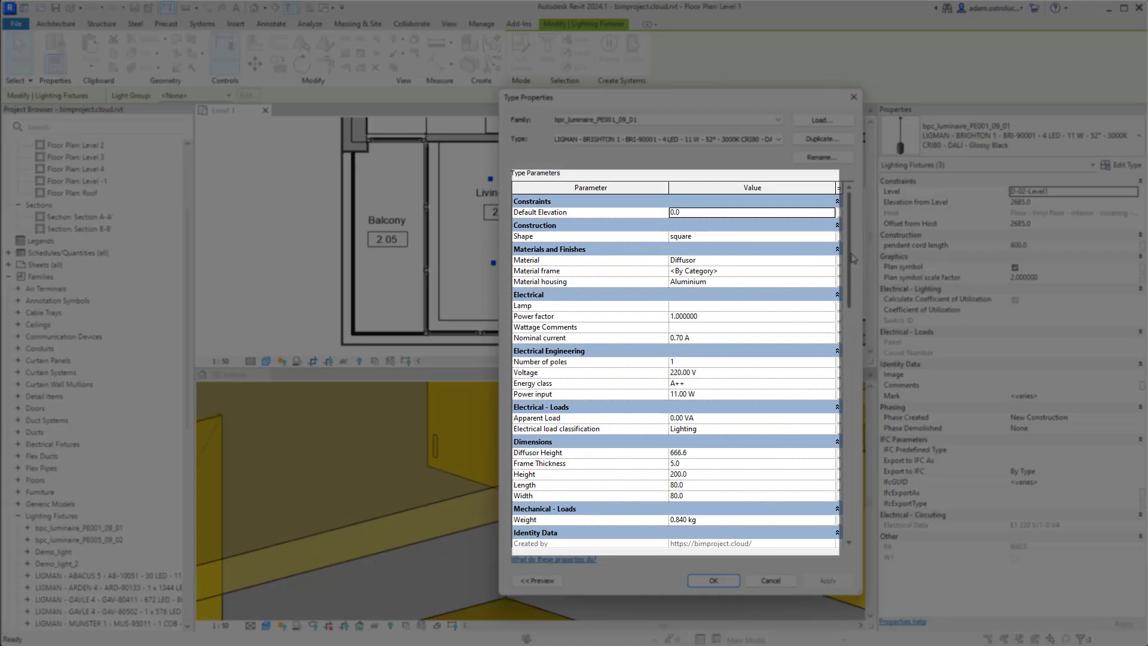
drag(849, 258, 876, 339)
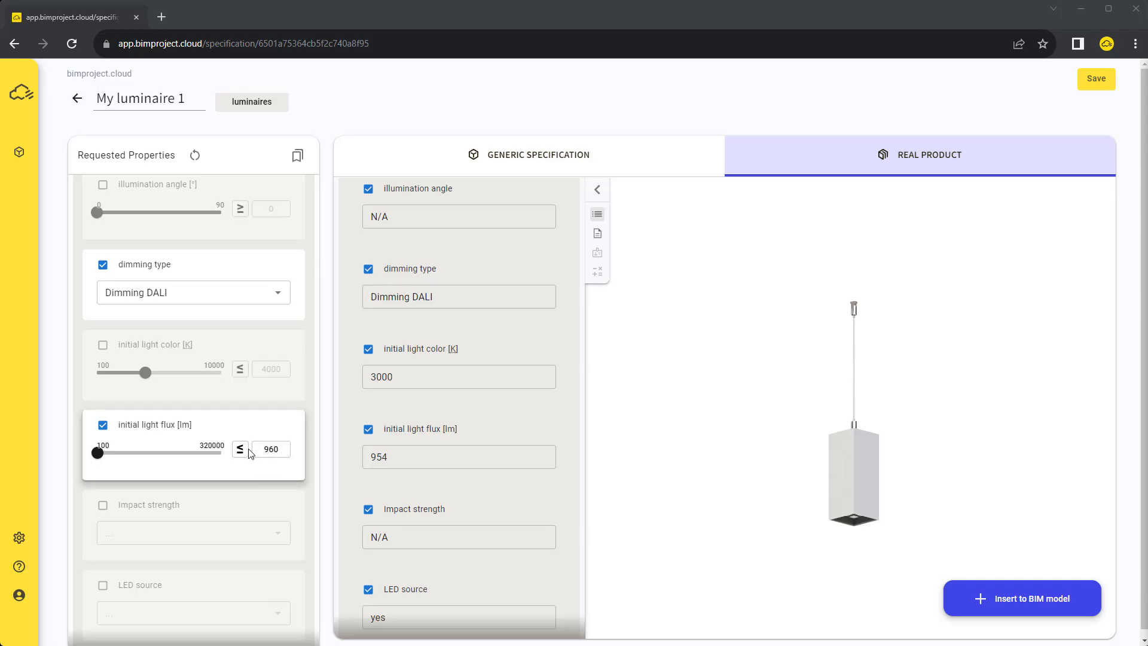
Change the 960 lm light flux limit from maximum to minimum, flagging the 954 lm product
click(240, 449)
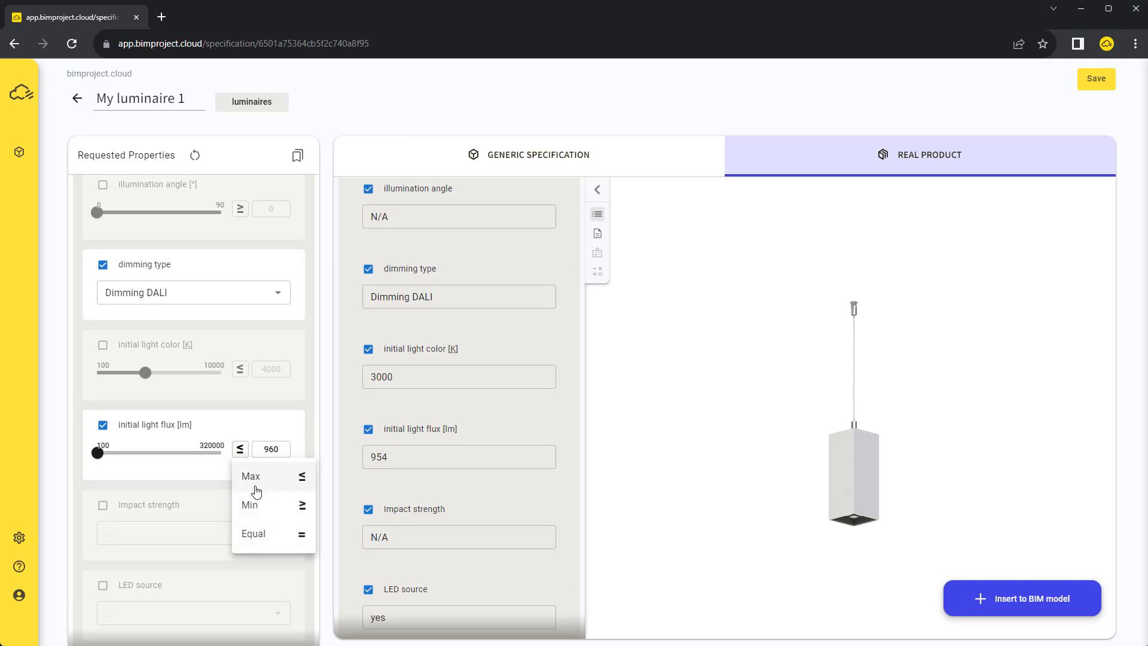
click(255, 504)
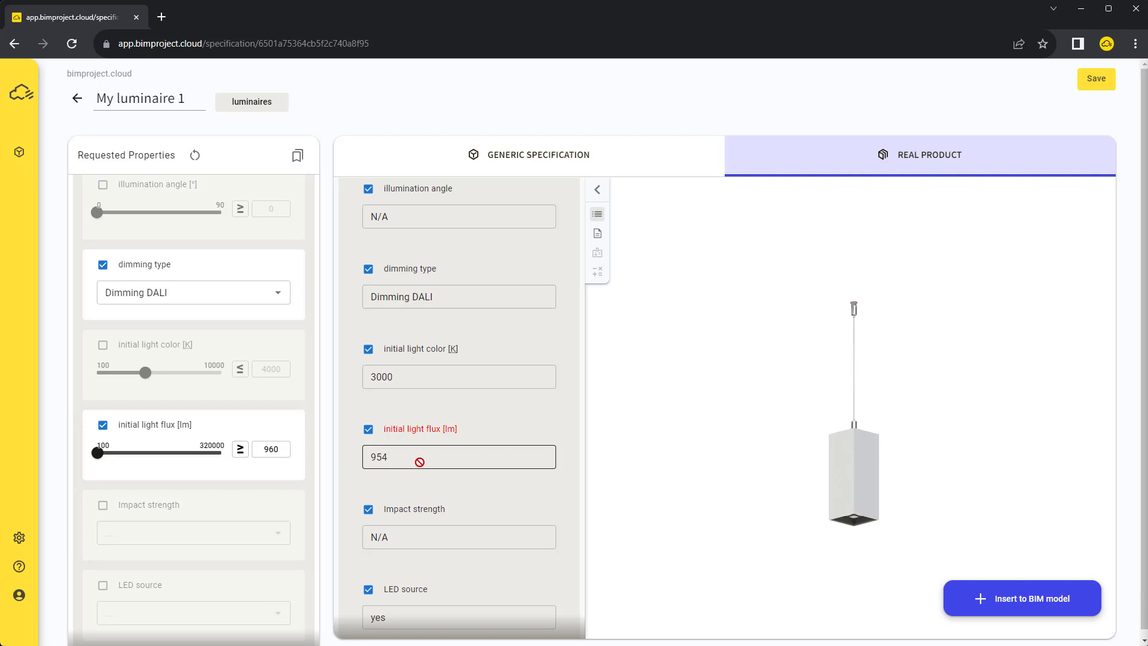
scroll(510, 433, up, 10)
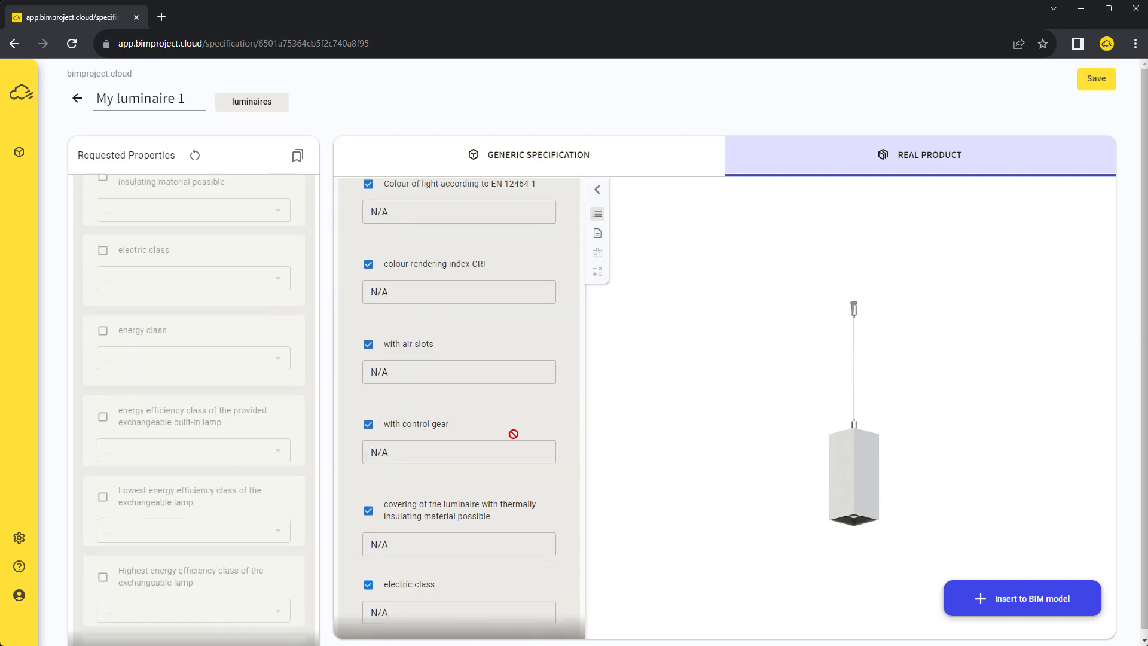
scroll(513, 433, up, 15)
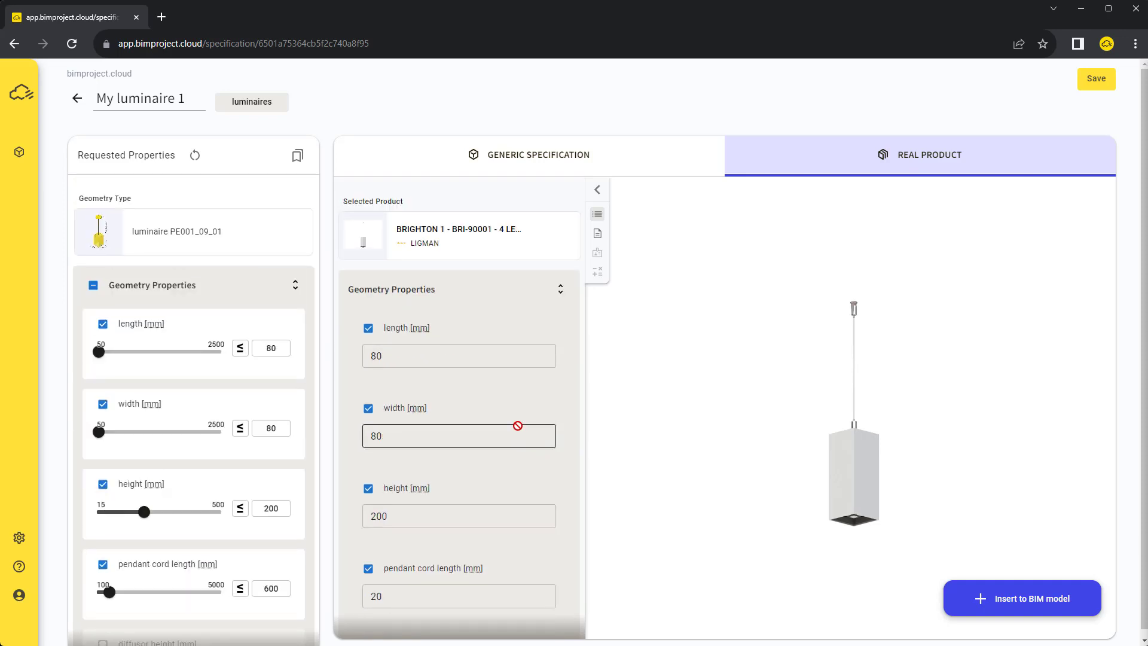
Remove BRIGHTON 1 and assign the first BRIGHTON 2 BRI-90002 product from the catalog
click(567, 230)
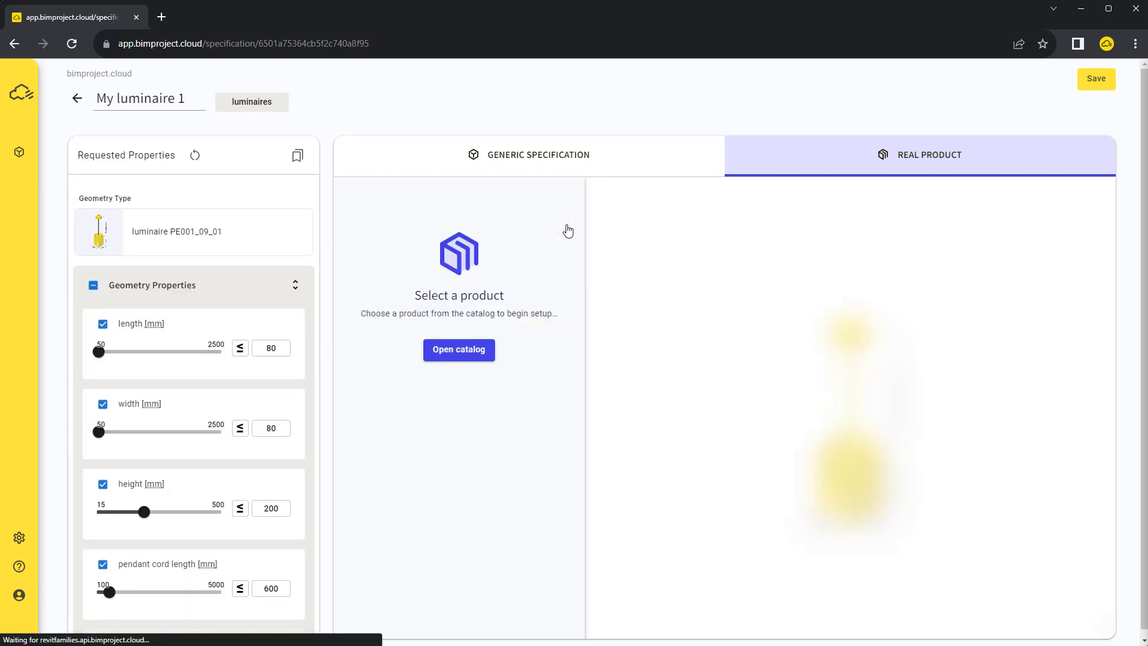
click(452, 356)
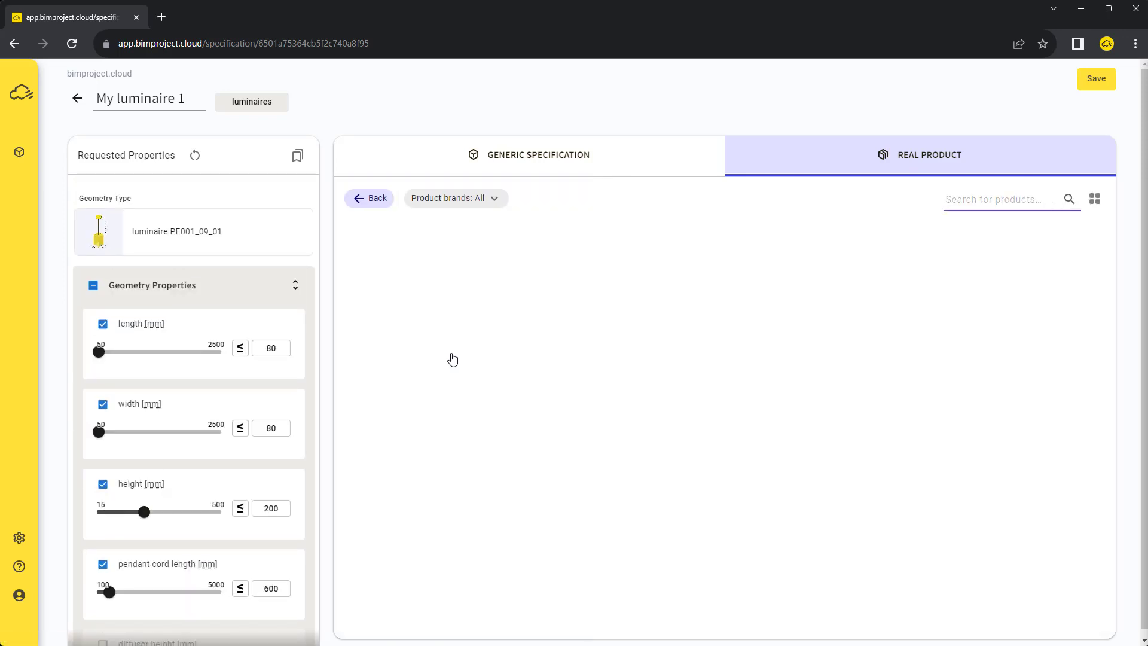
click(504, 262)
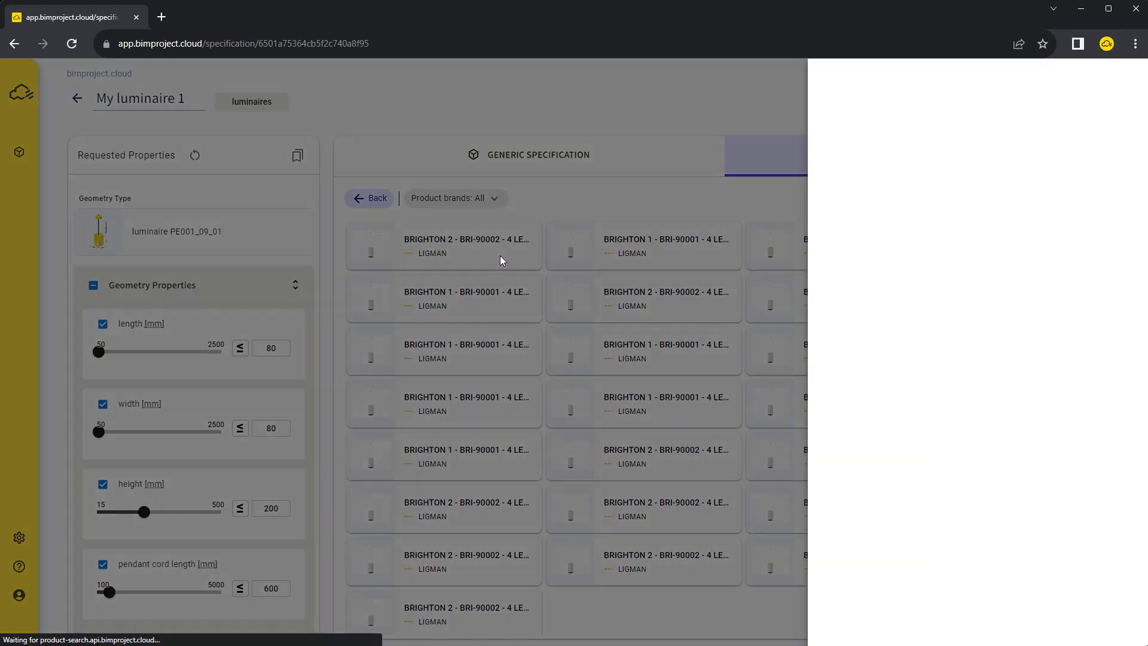
click(1106, 78)
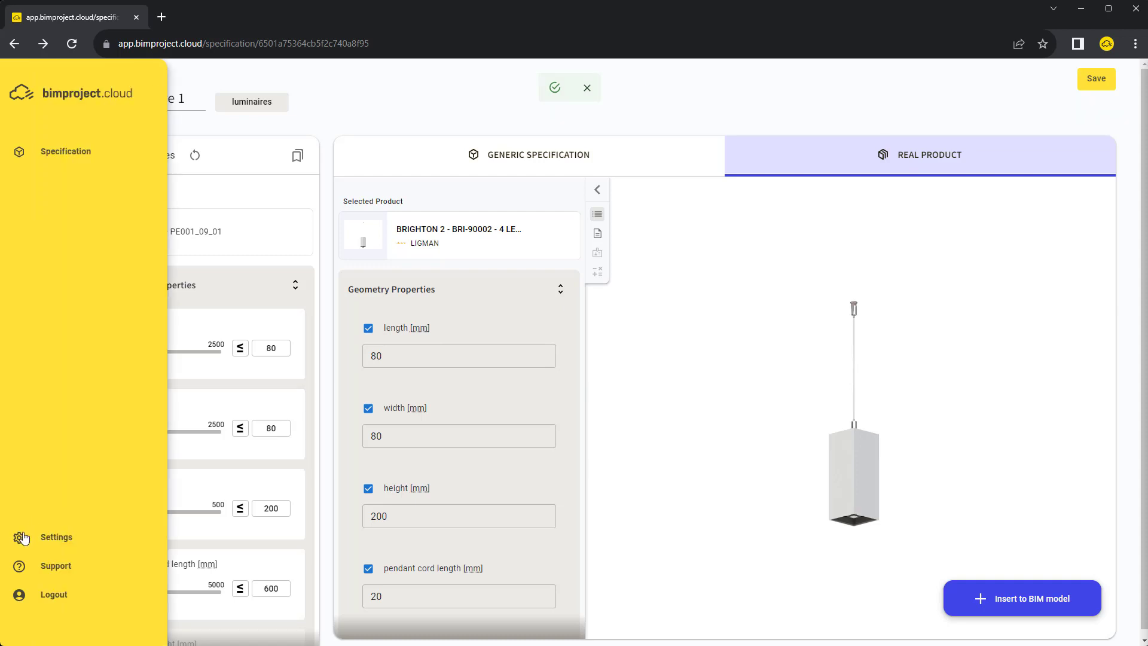
Switch the interface language to Deutsch in Settings
click(19, 541)
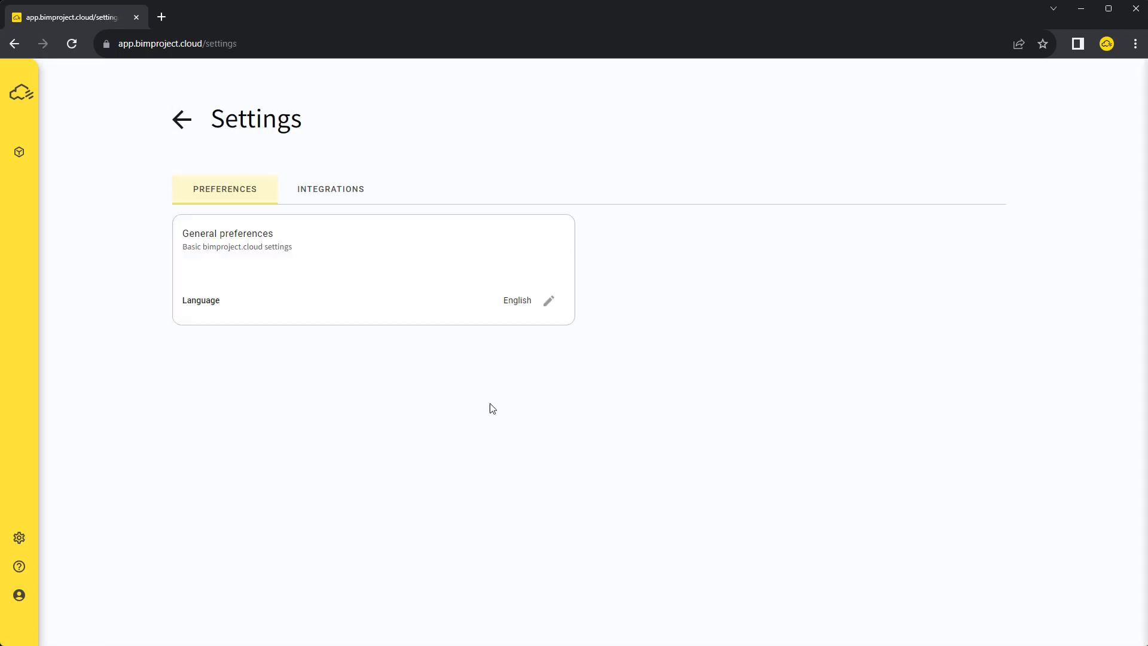
click(551, 303)
click(519, 306)
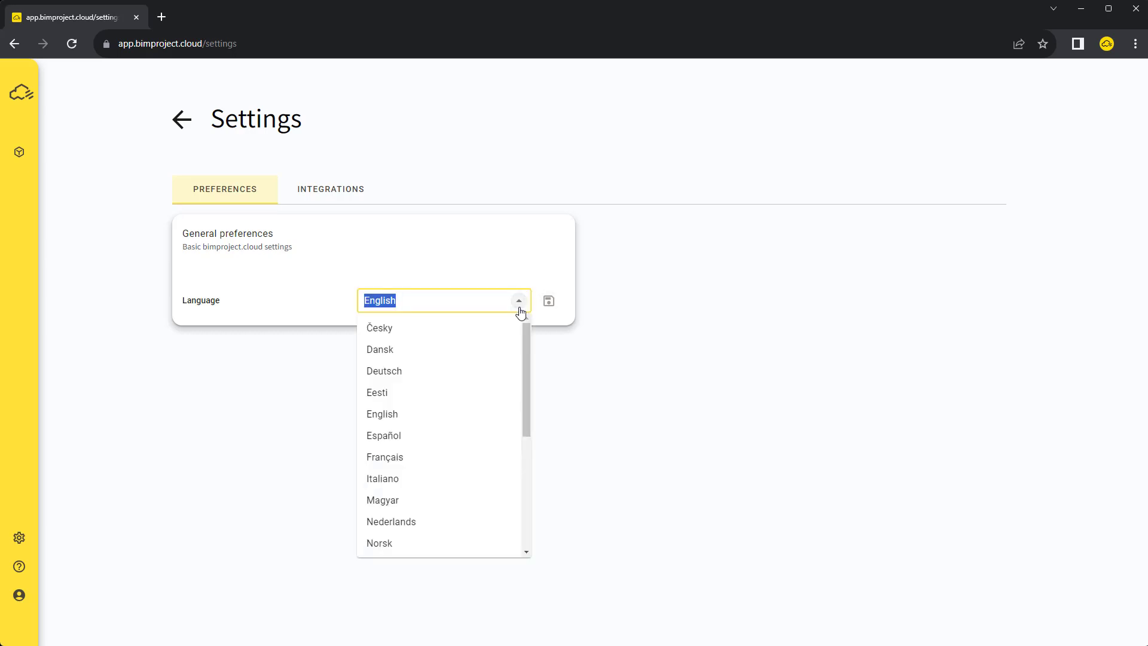
click(456, 372)
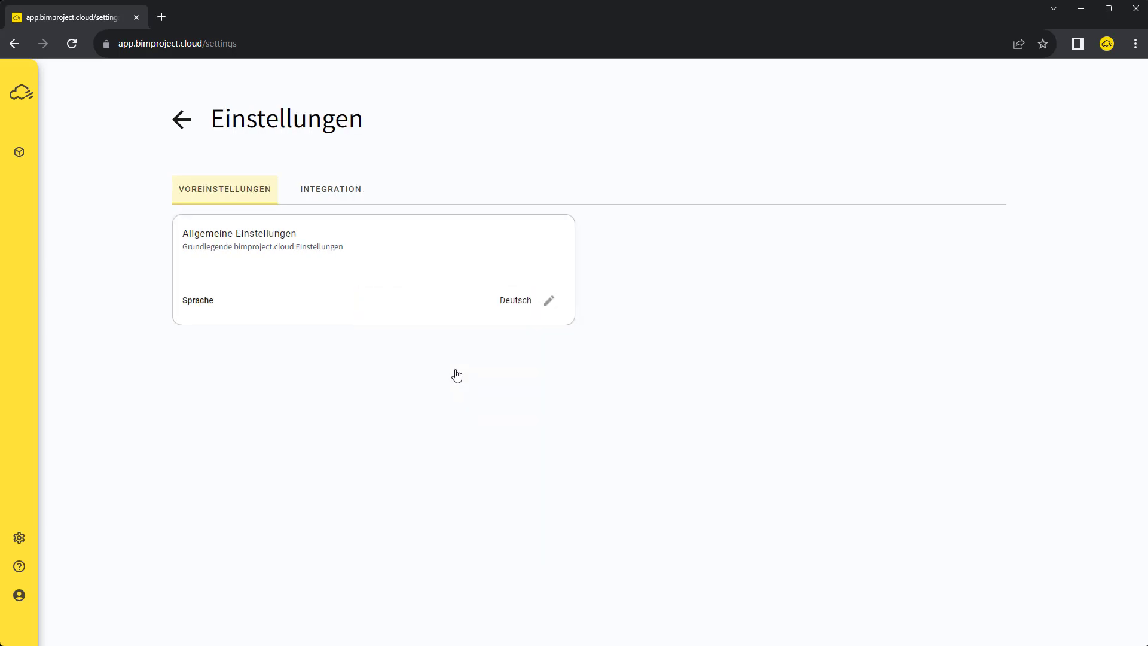
Return to My luminaire 1 and open the assigned BRIGHTON 2 product's details
click(181, 120)
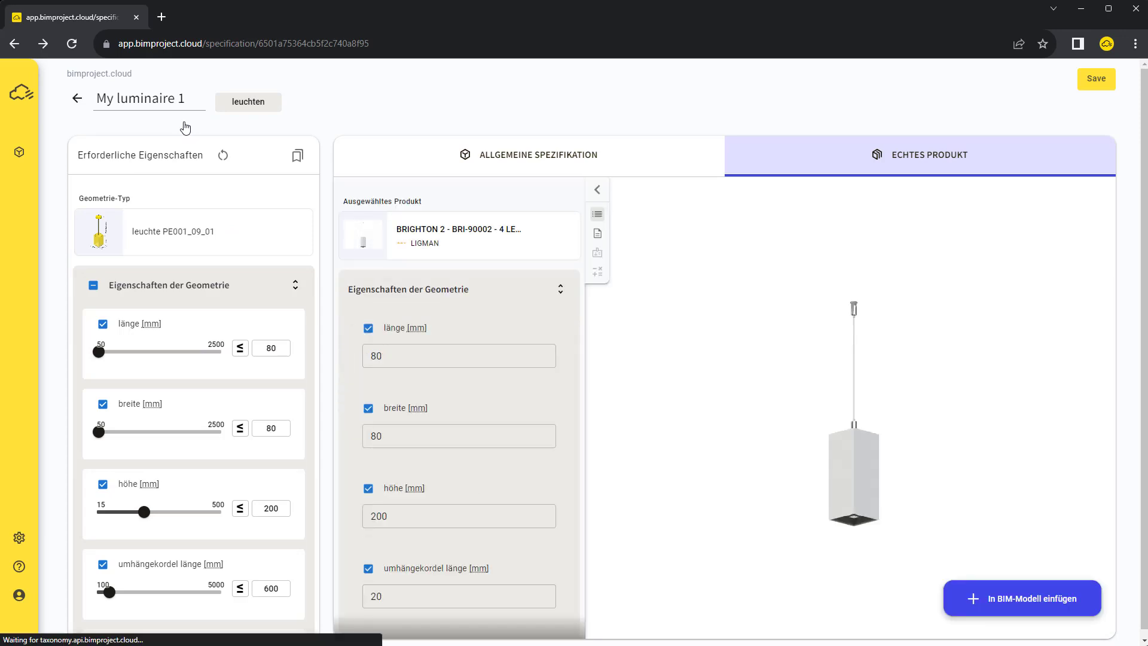
click(438, 241)
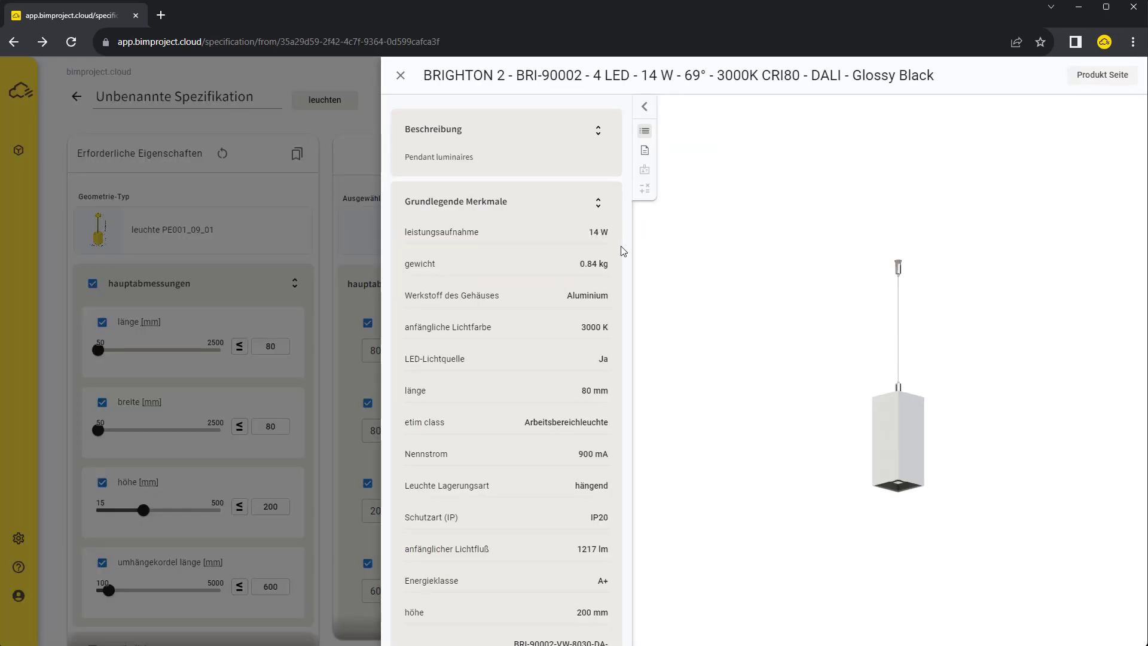
scroll(622, 254, down, 5)
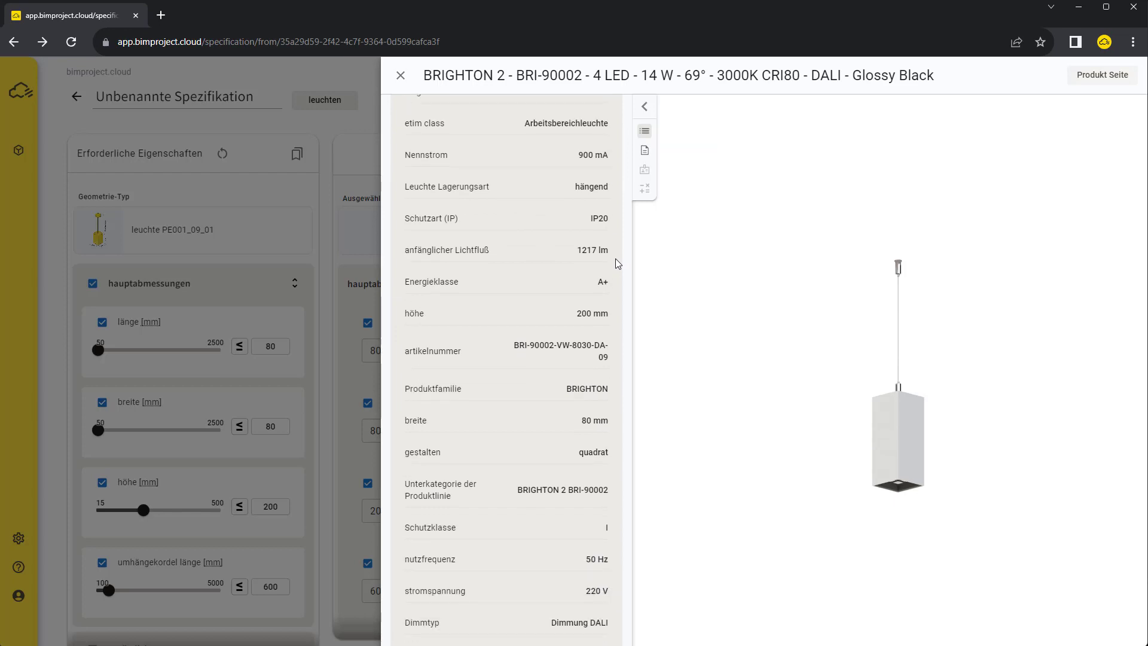
Replace the Revit luminaires with new family 'Meine Außenverglasung' using the LIGMAN BRIGHTON 2 type
scroll(618, 263, down, 1)
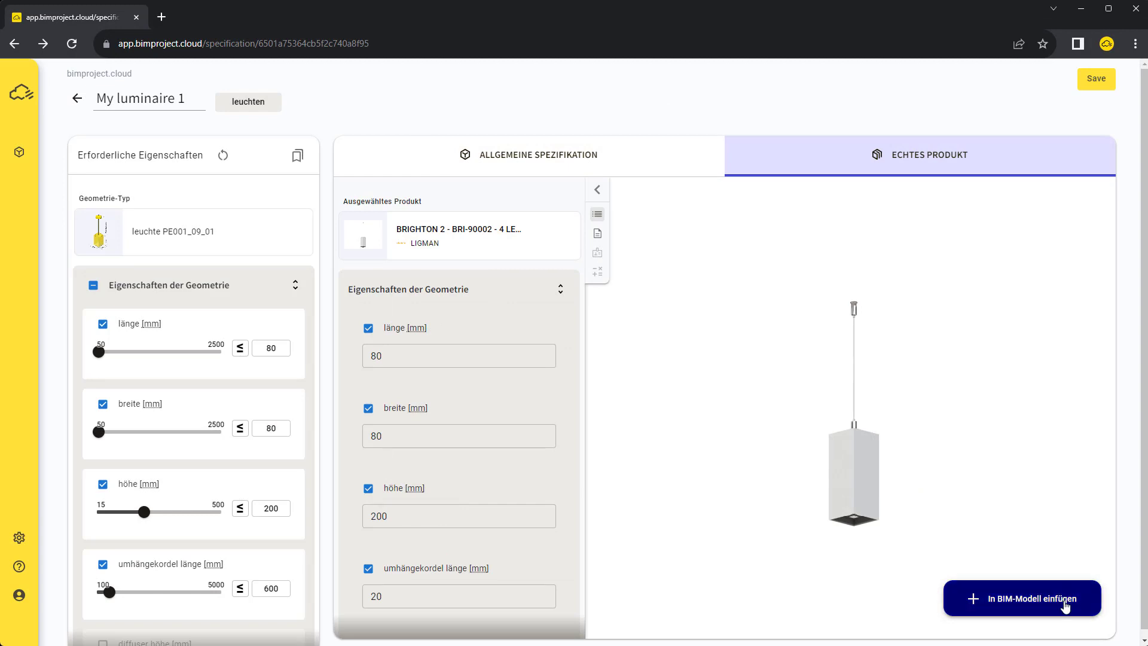
click(1065, 606)
click(980, 132)
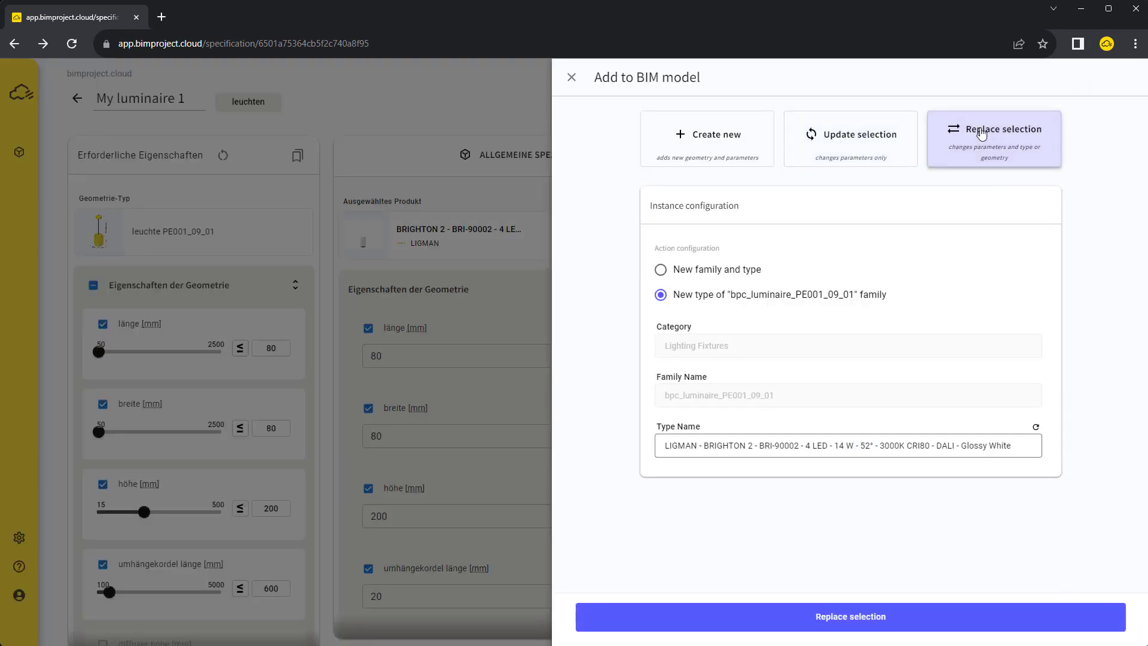
click(712, 272)
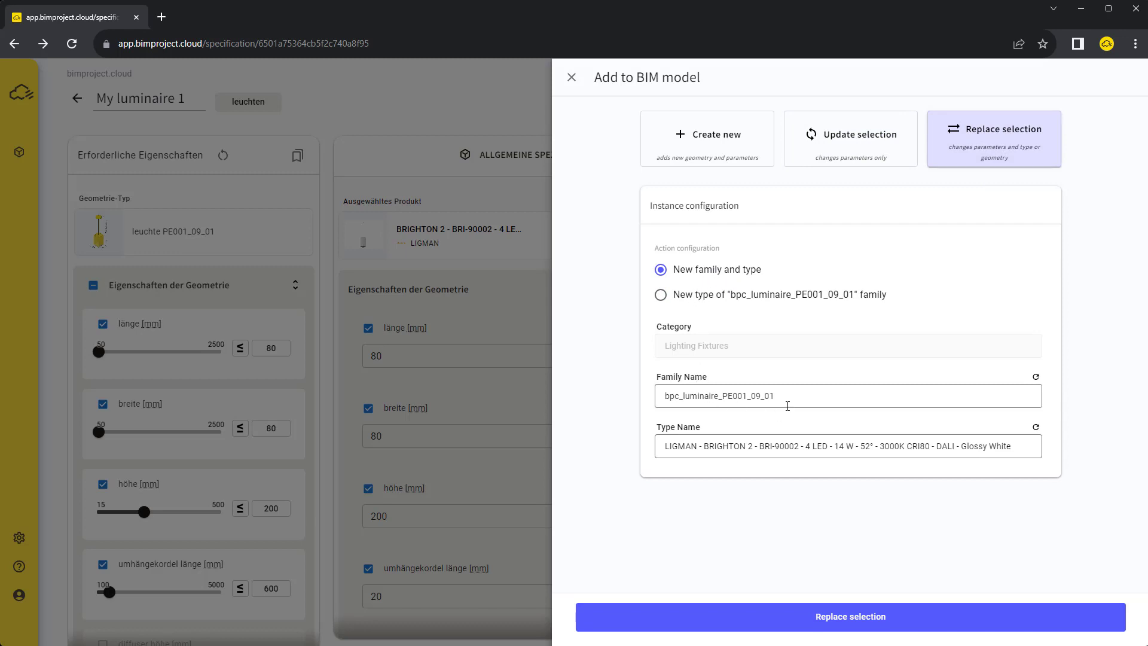
double_click(785, 398)
text(Meine Auße)
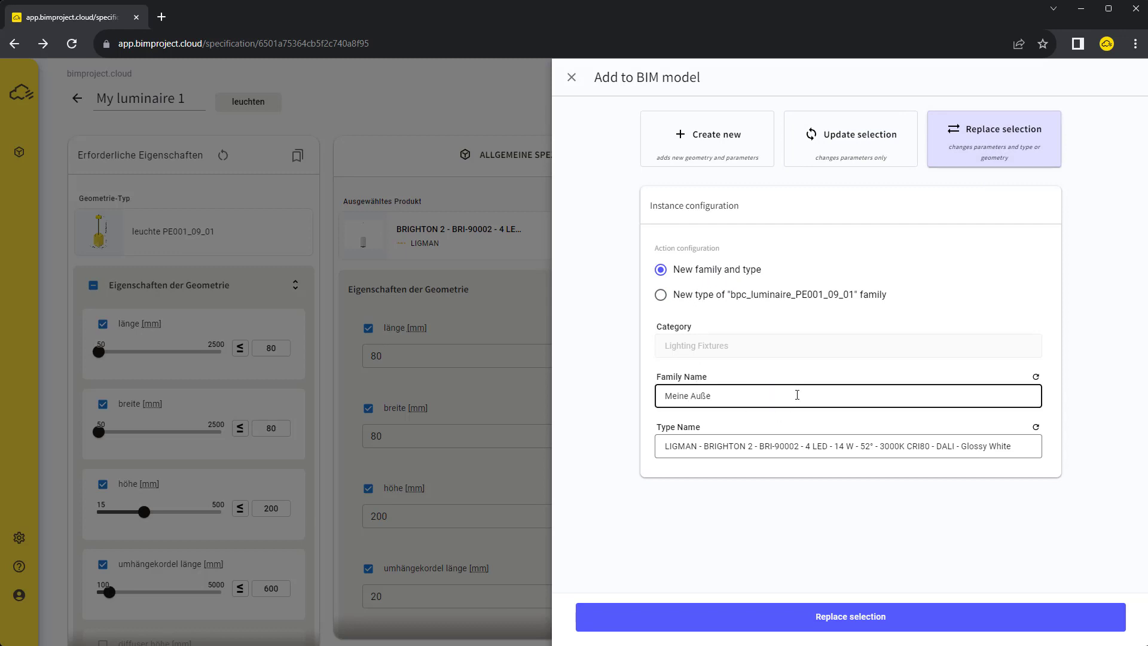
text(nverglasung)
click(804, 518)
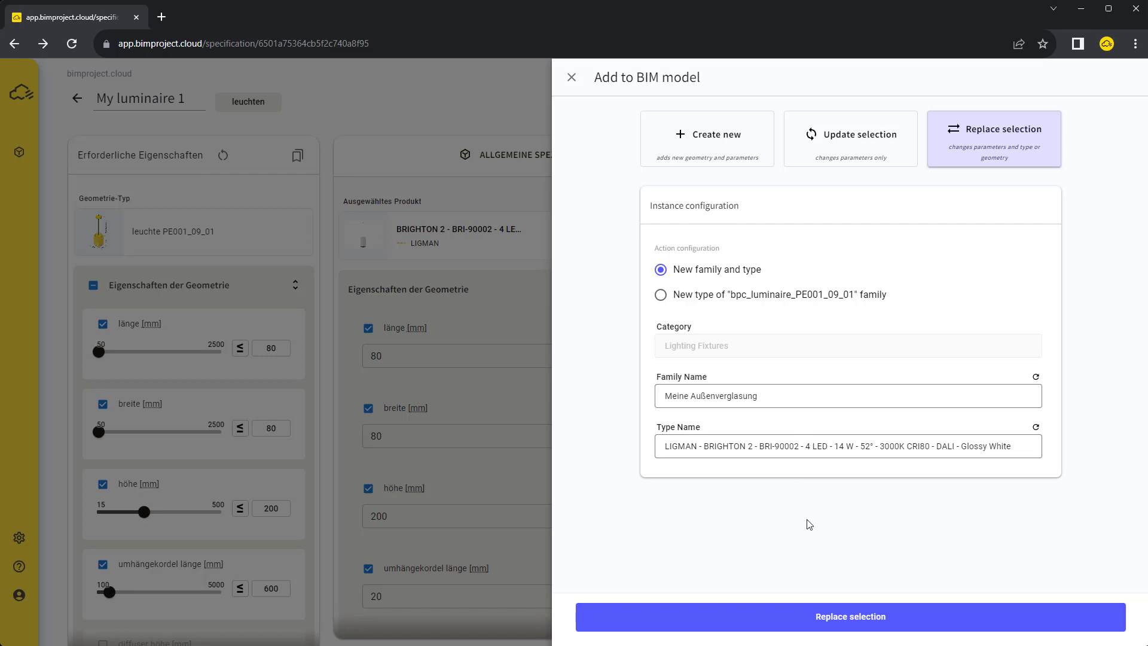
click(890, 621)
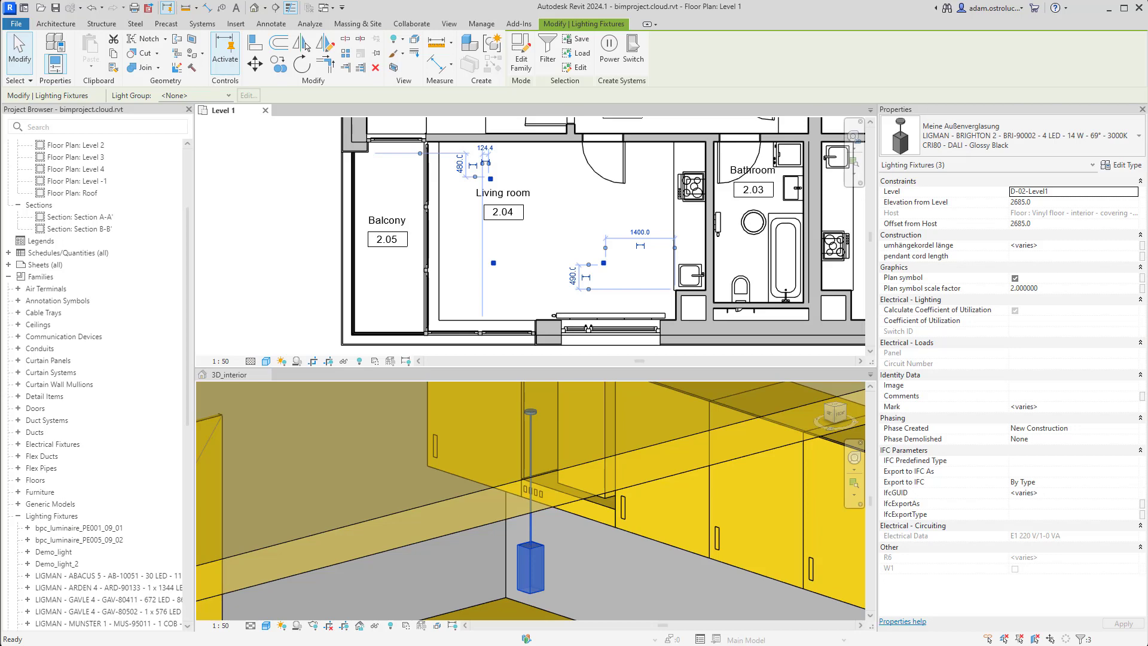
Review the LIGMAN BRIGHTON 2 luminaire type parameters in Revit's Type Properties
click(1124, 166)
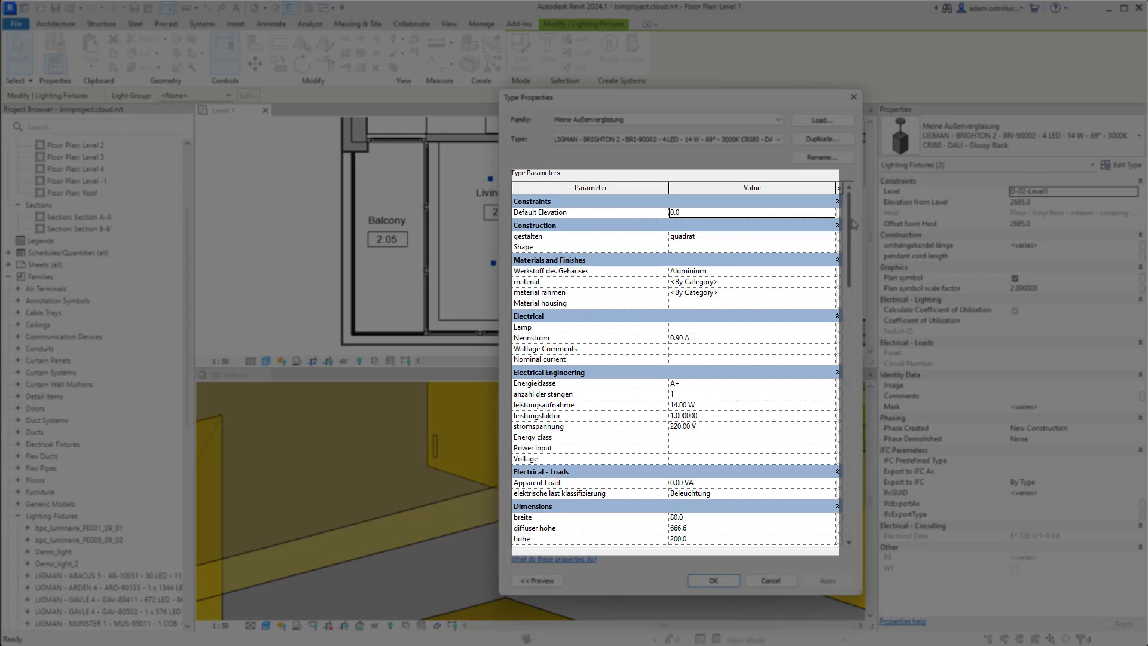
drag(853, 223, 847, 430)
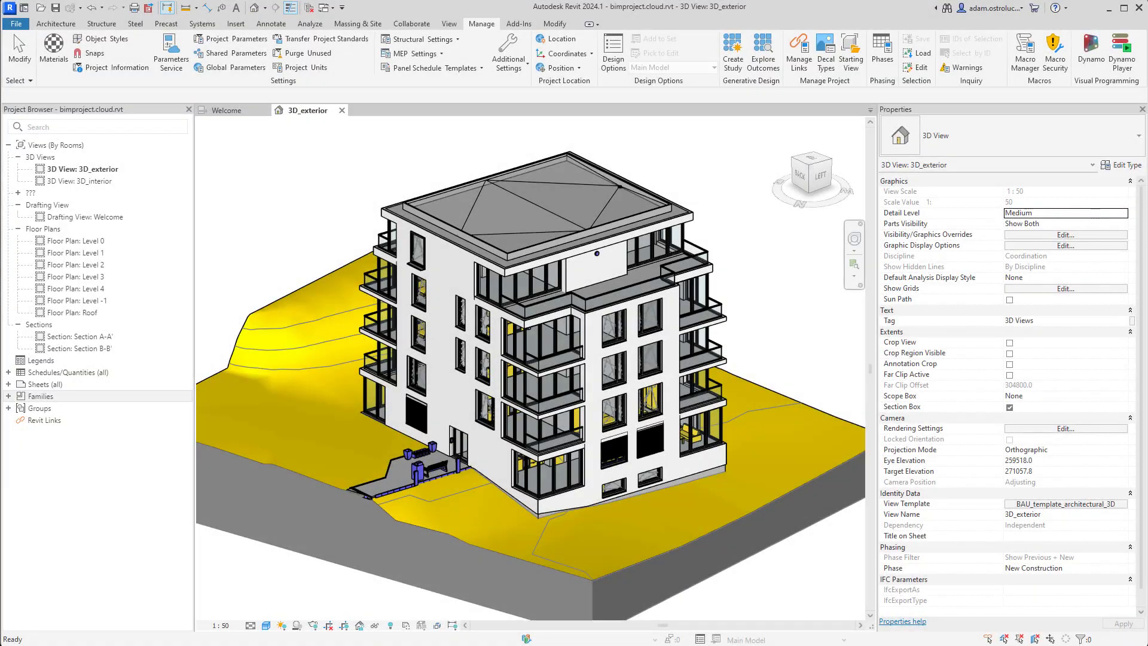
Select two facade windows and review the Reynaers Aluminium SlimLine 38 type properties
scroll(484, 345, up, 8)
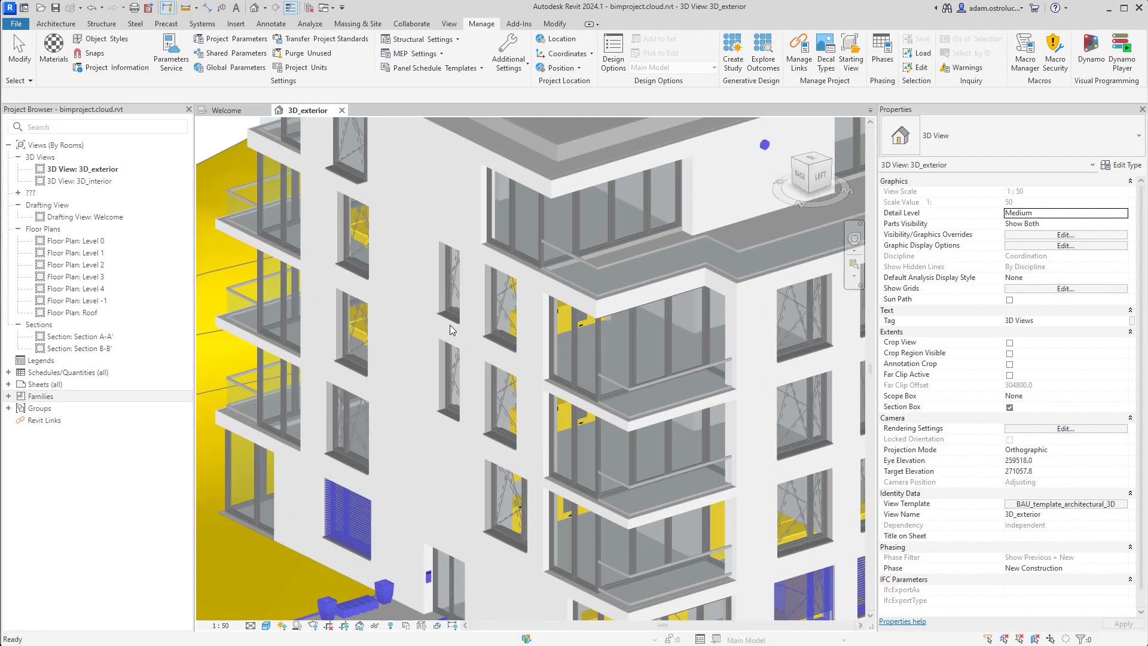
scroll(453, 345, up, 5)
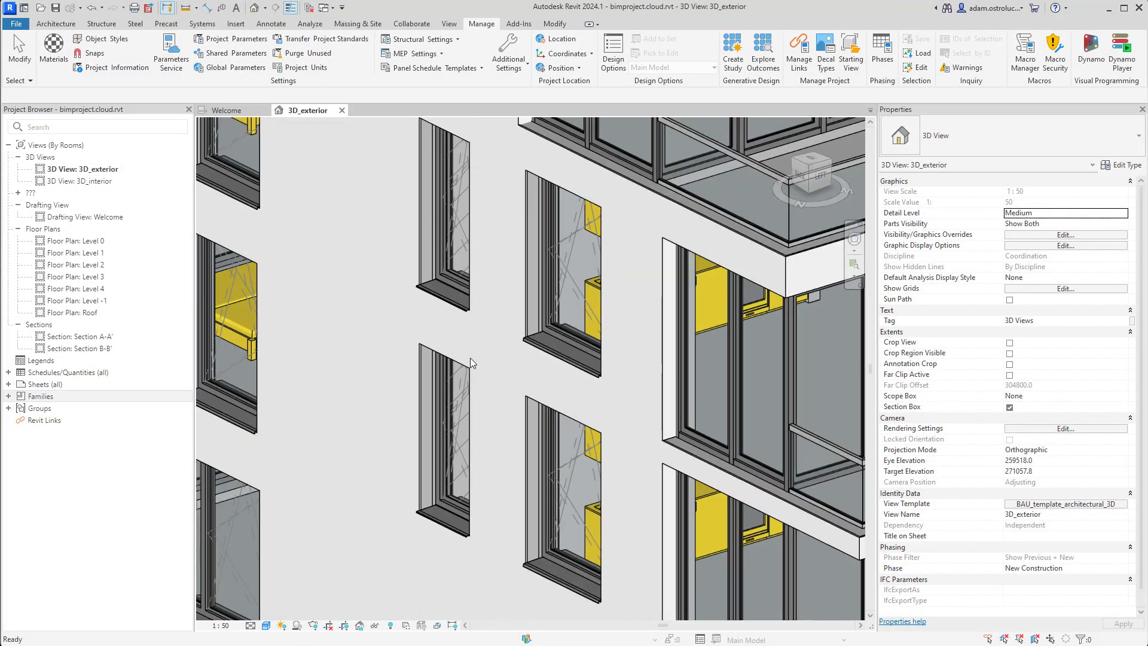
middle_drag(471, 361, 509, 395)
scroll(489, 386, down, 2)
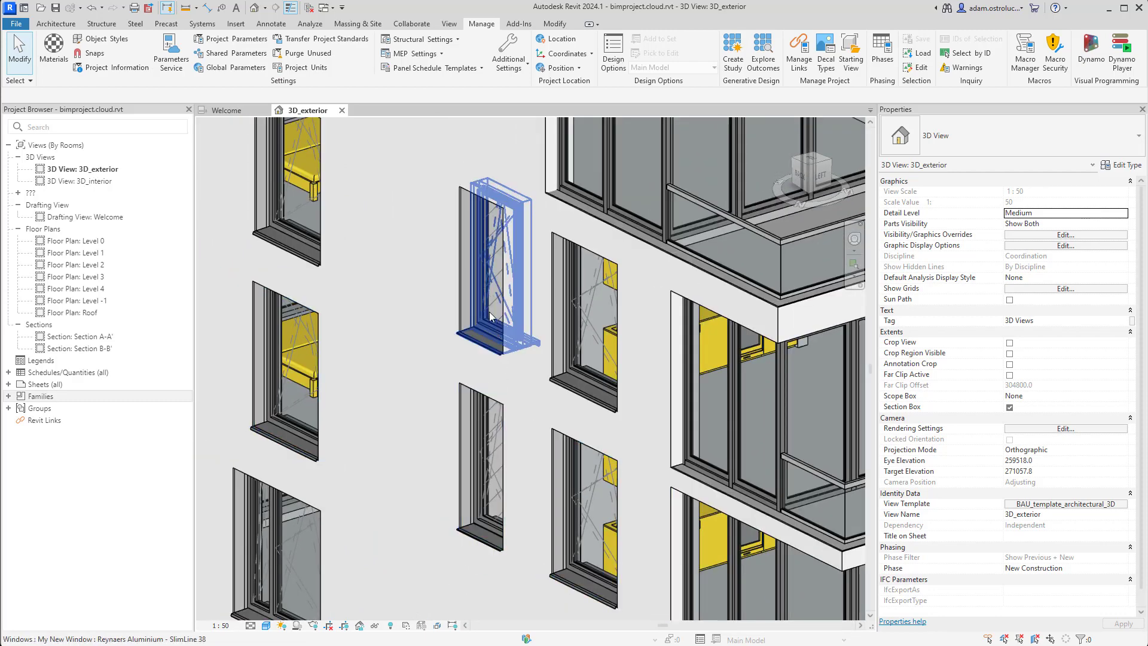
click(483, 460)
ctrl+click(483, 461)
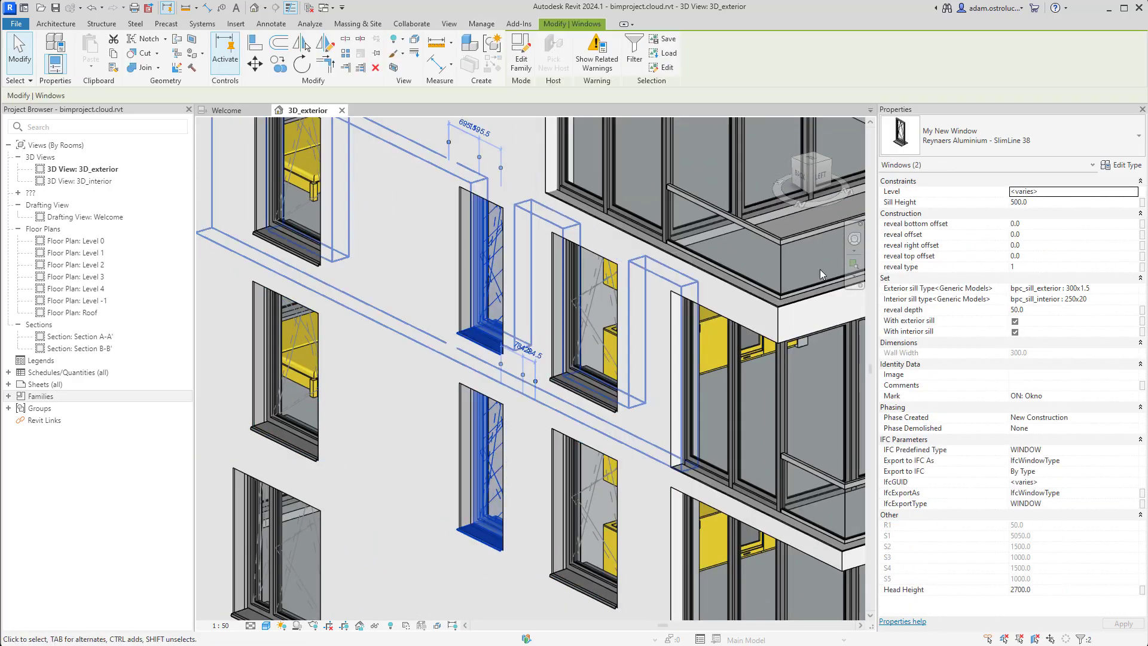
click(1127, 166)
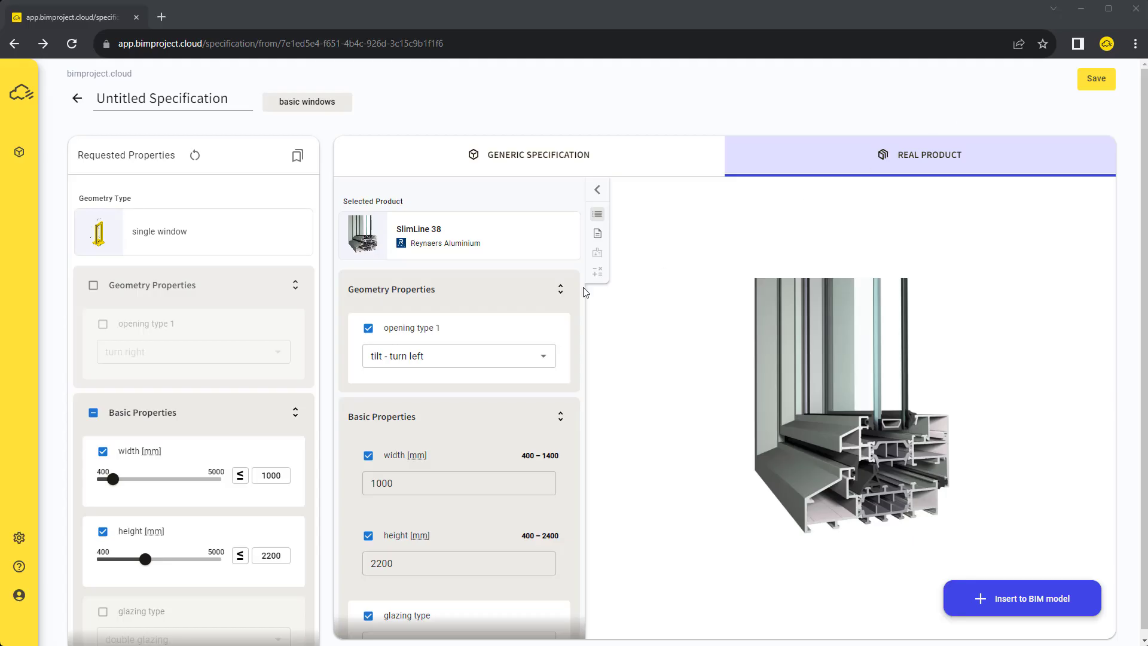
Start a new Revit parameter mapping set from the uploaded My_shared_params.txt shared parameters file
click(19, 539)
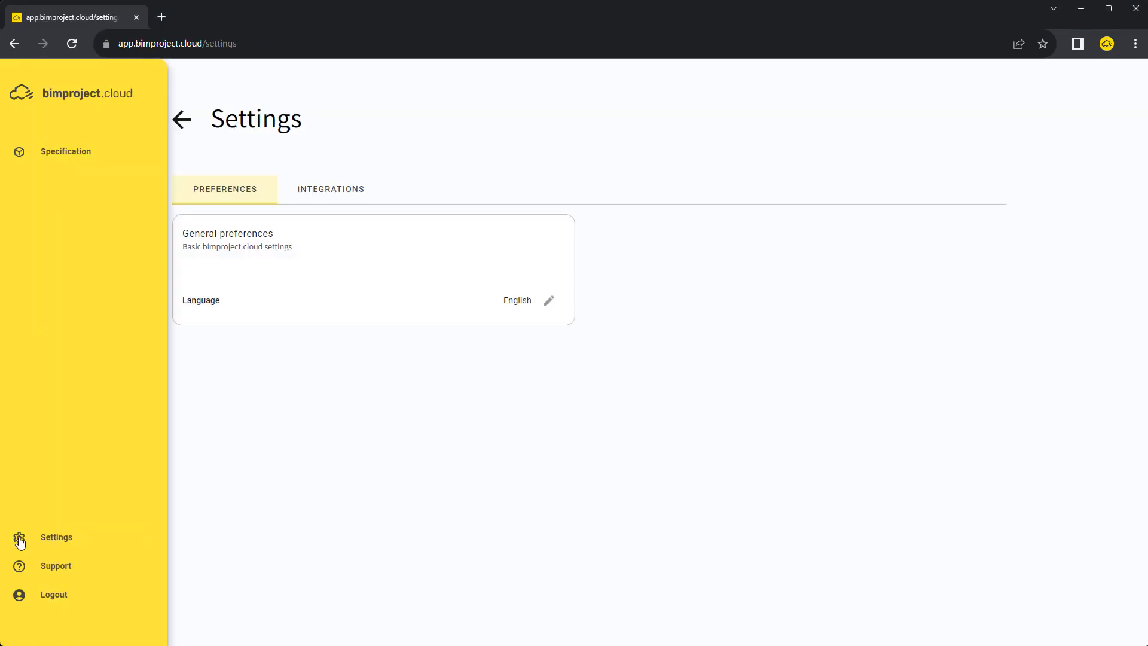
click(327, 190)
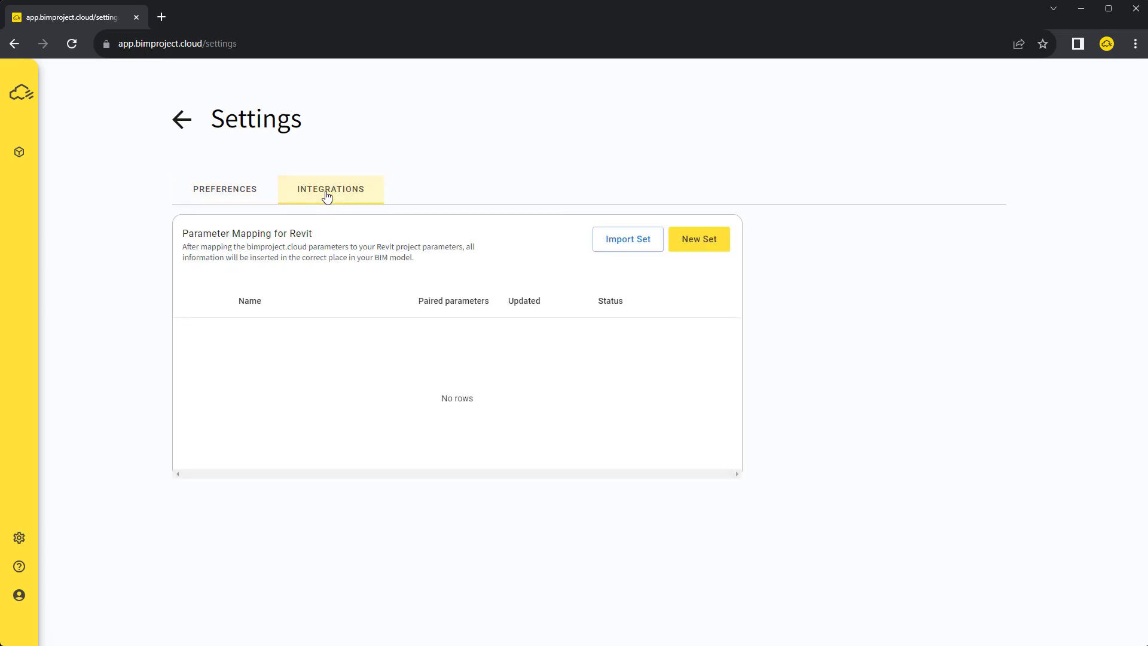
click(704, 242)
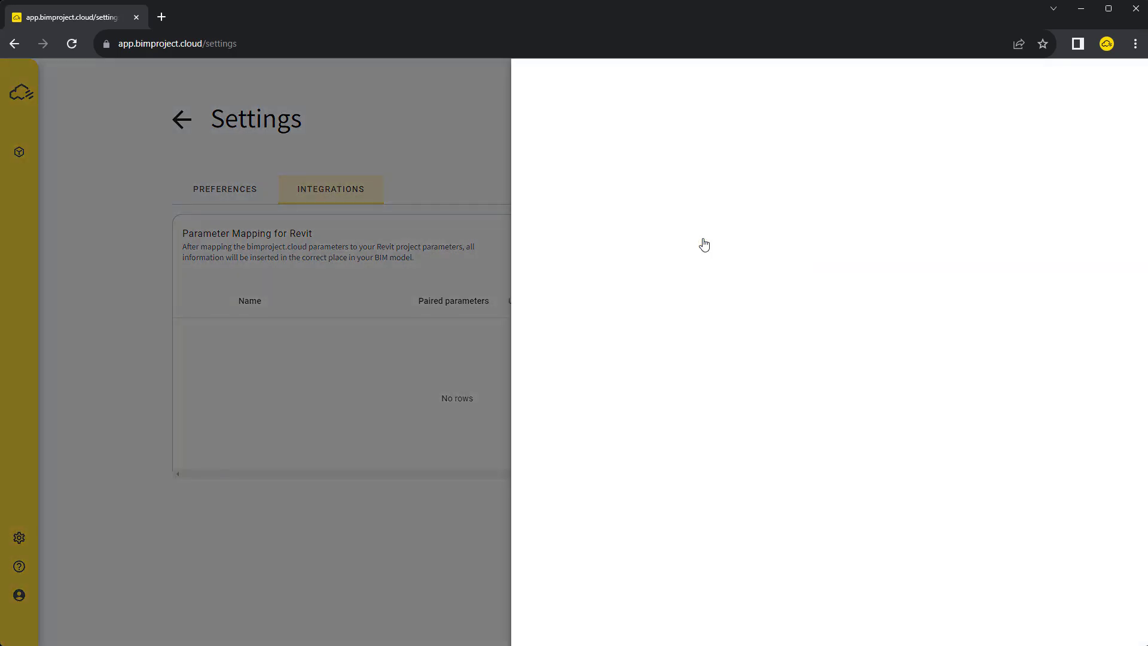
click(808, 221)
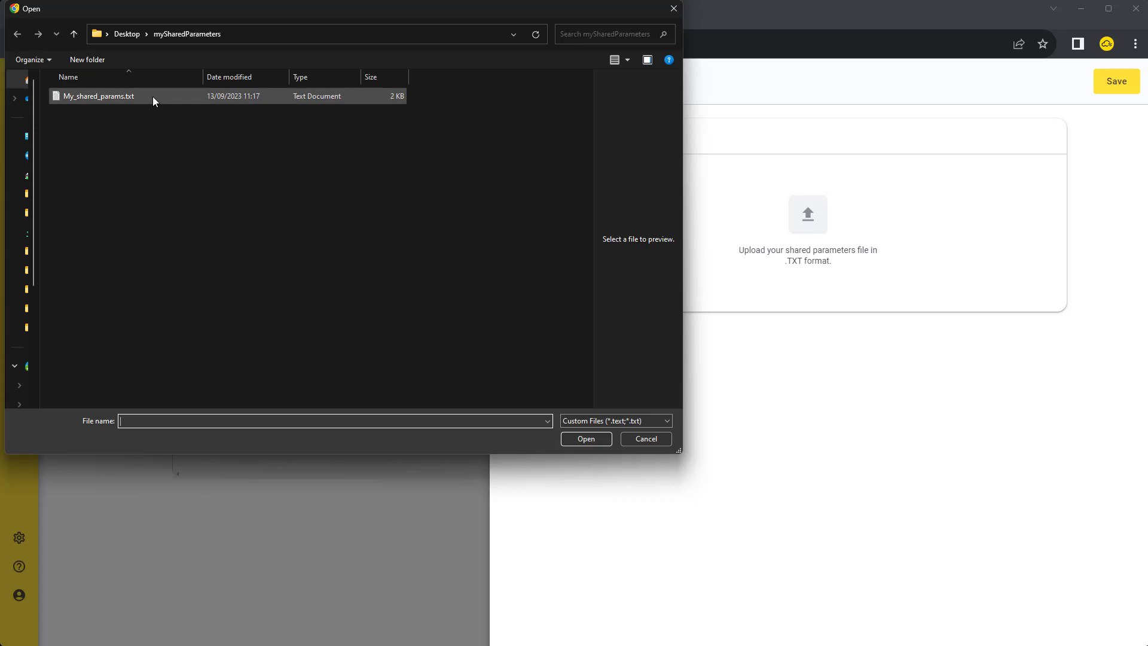
click(154, 96)
click(584, 438)
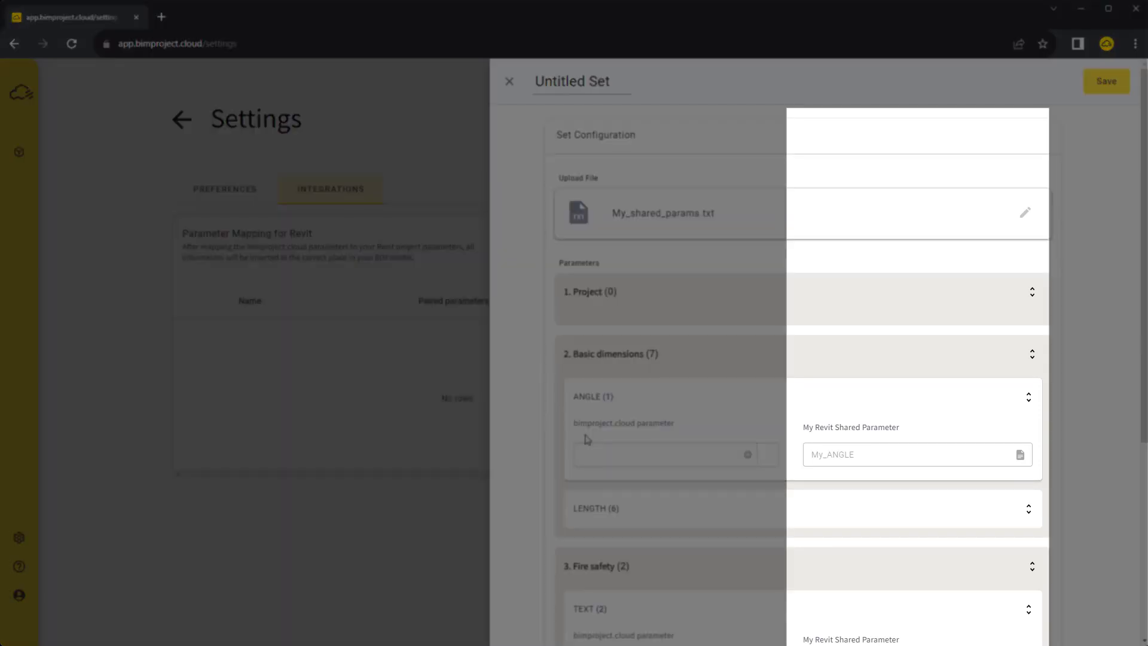
Map glazing type to My_GLAZING_TYPE and opening type 1 to My_OPENING_TYPE, then save and activate Untitled Set
scroll(625, 383, down, 4)
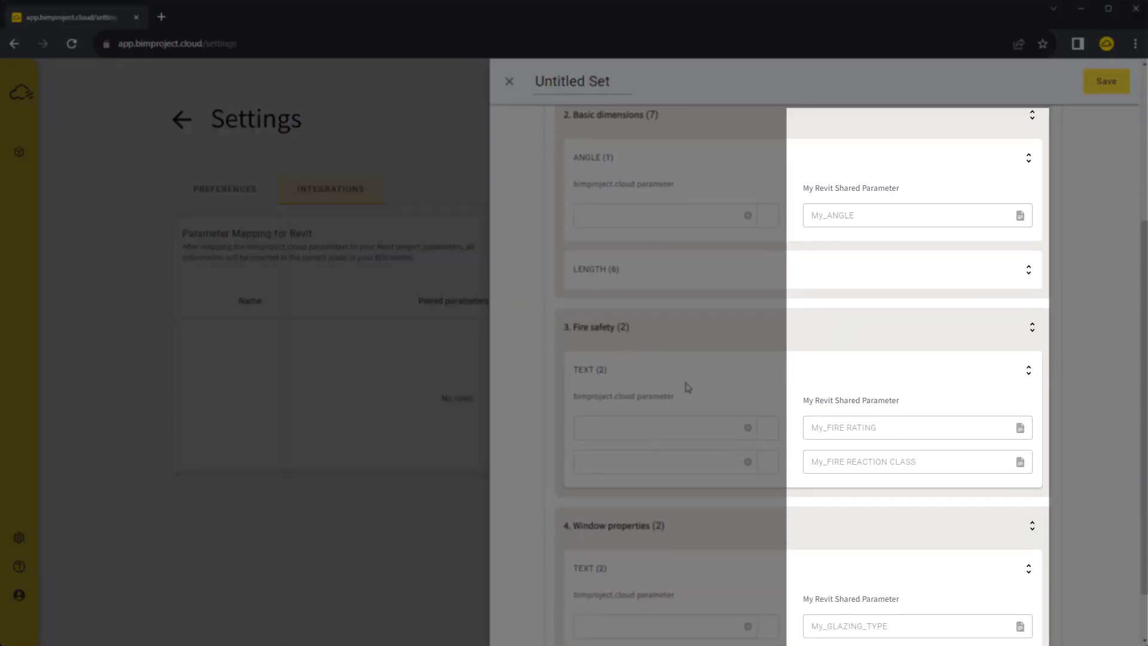
scroll(838, 434, down, 1)
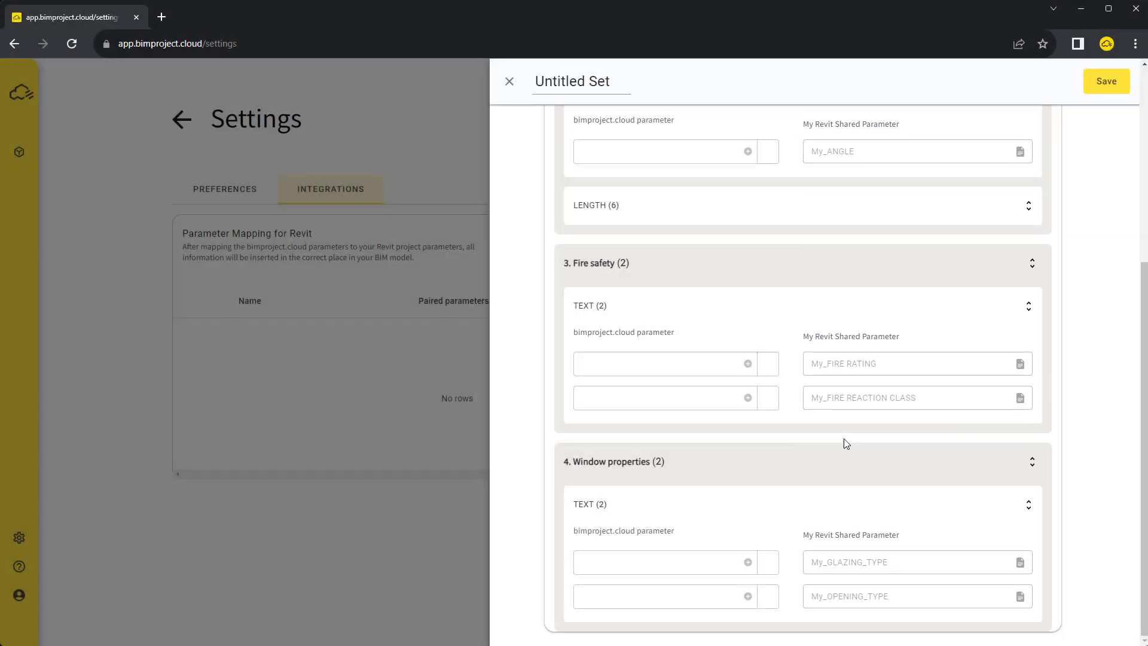
click(694, 562)
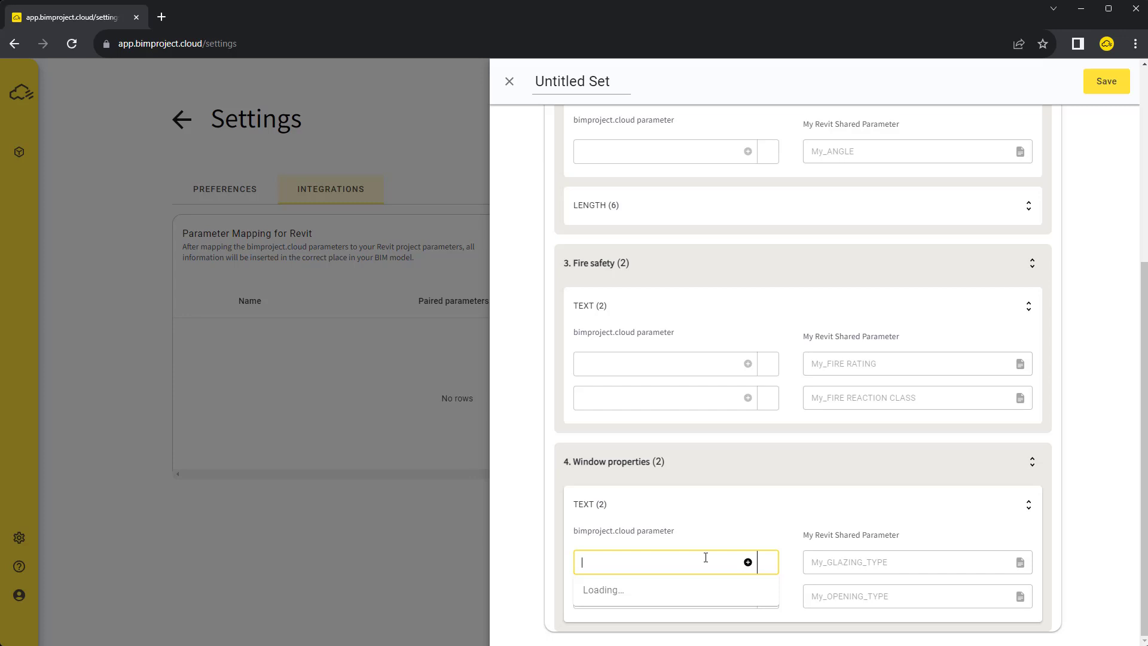
text(gla)
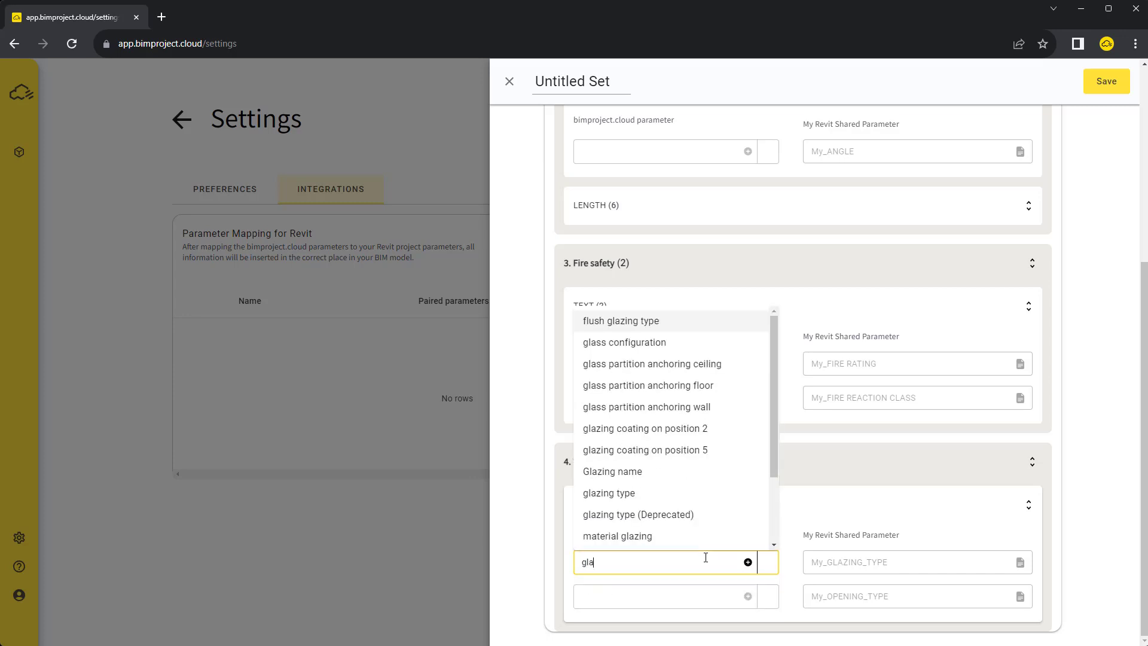
text(zing ty)
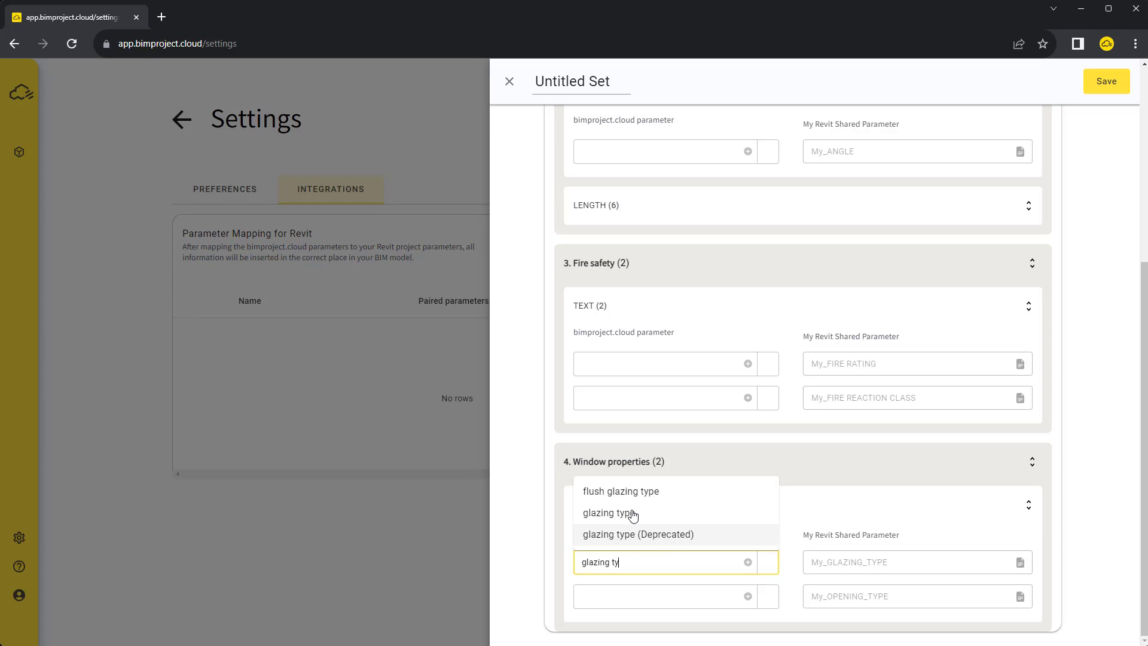
click(634, 512)
click(647, 596)
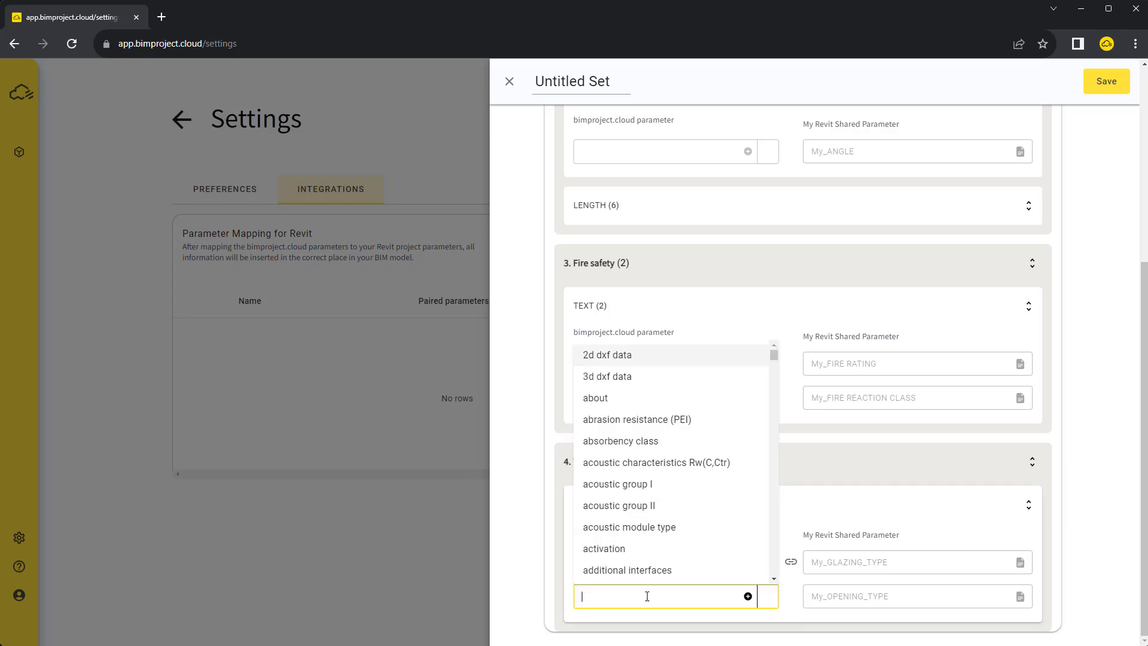
text(opening type)
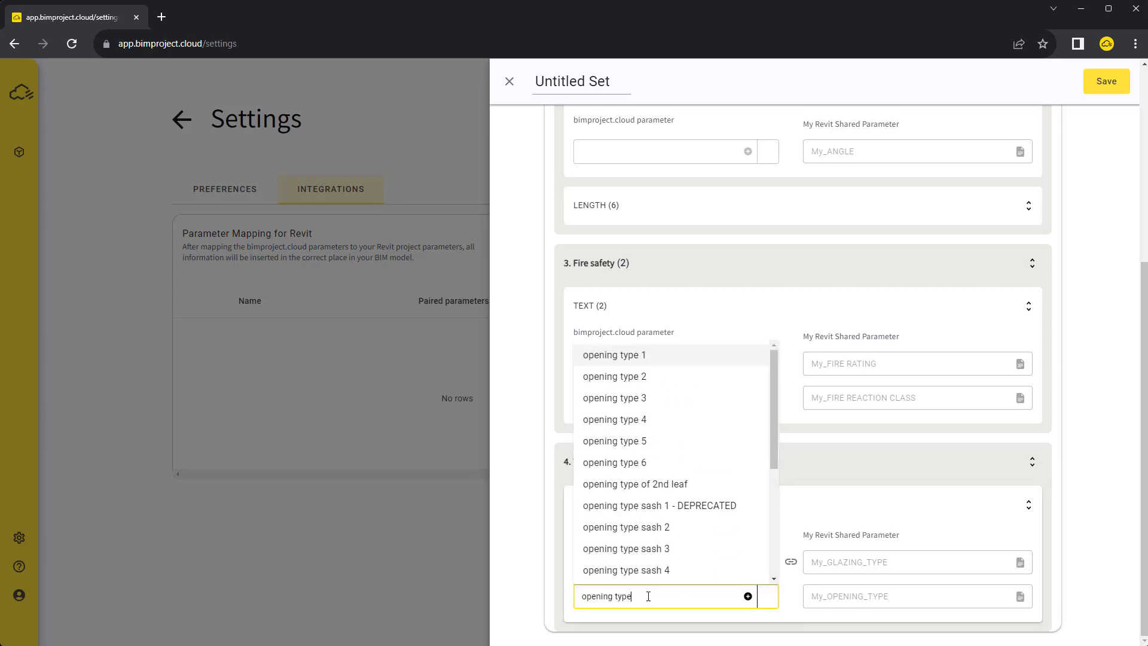
click(618, 357)
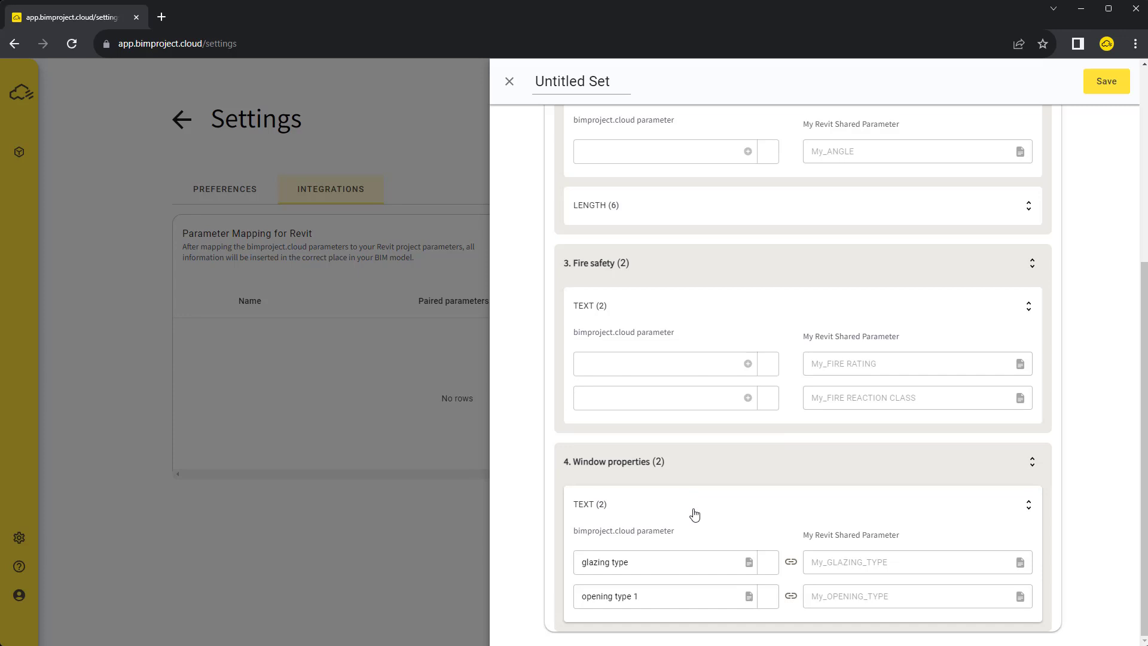
click(1106, 82)
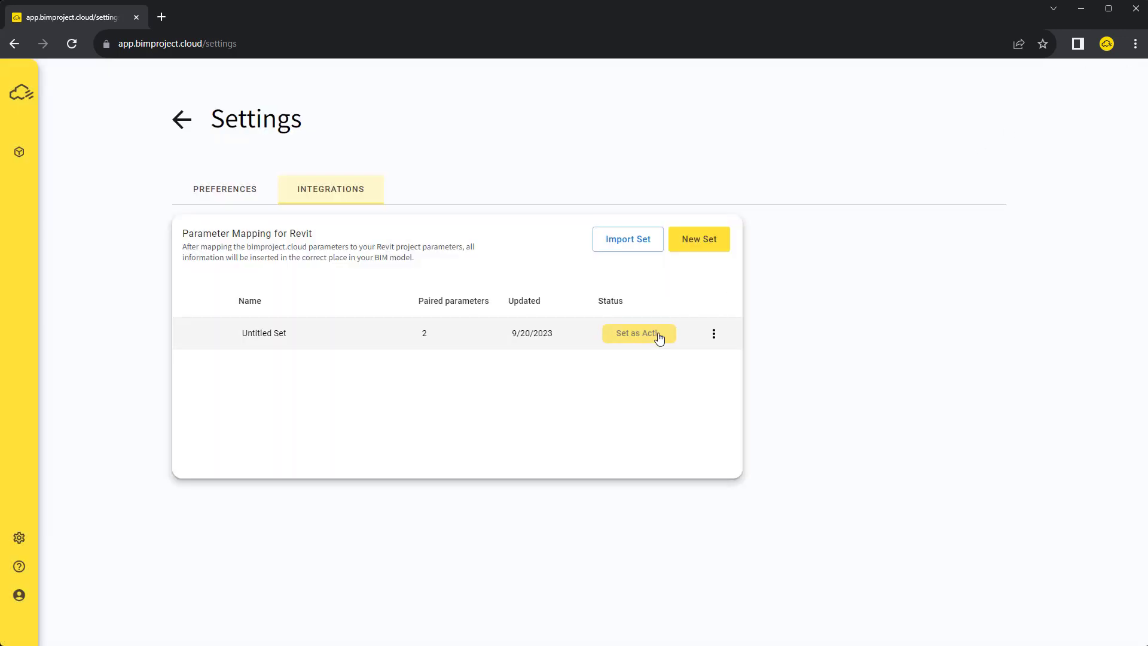
click(637, 340)
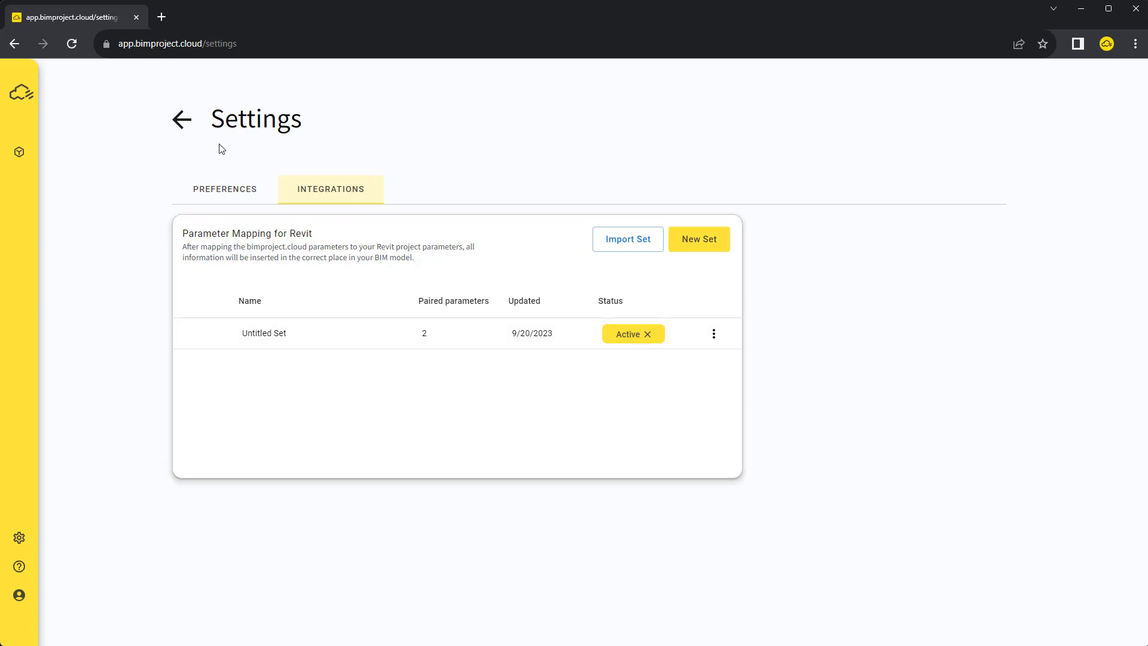
Back on the SlimLine 38 specification, choose Replace selection as a new family and type, renaming it 'My MAPPED Window'
click(185, 121)
click(184, 122)
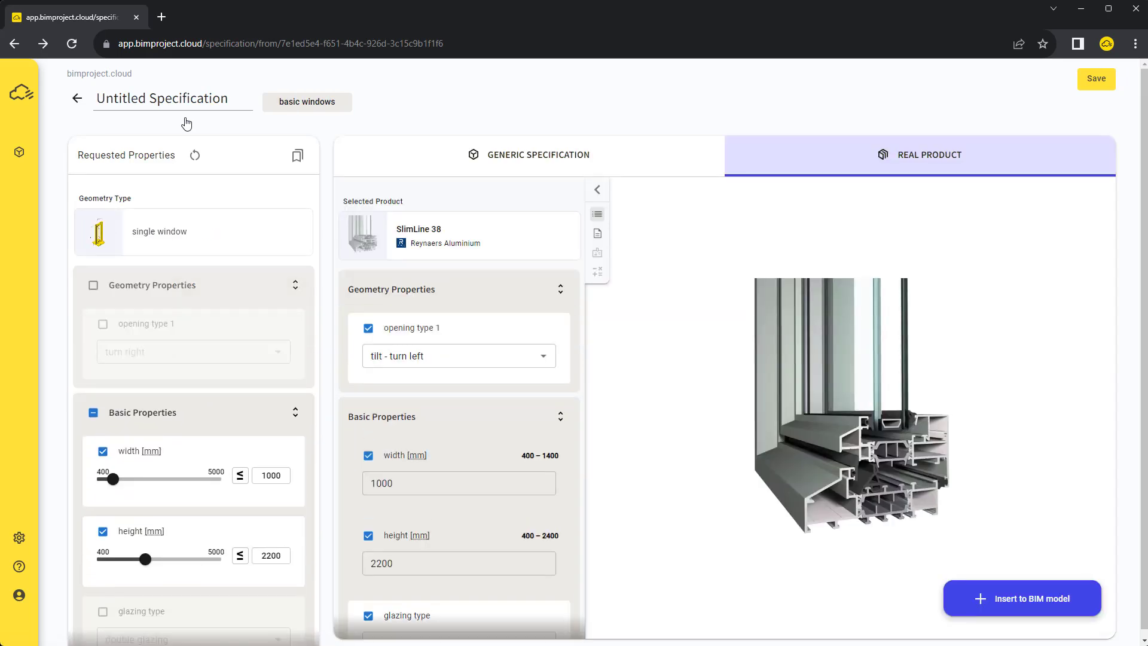
click(1002, 595)
click(981, 146)
click(698, 270)
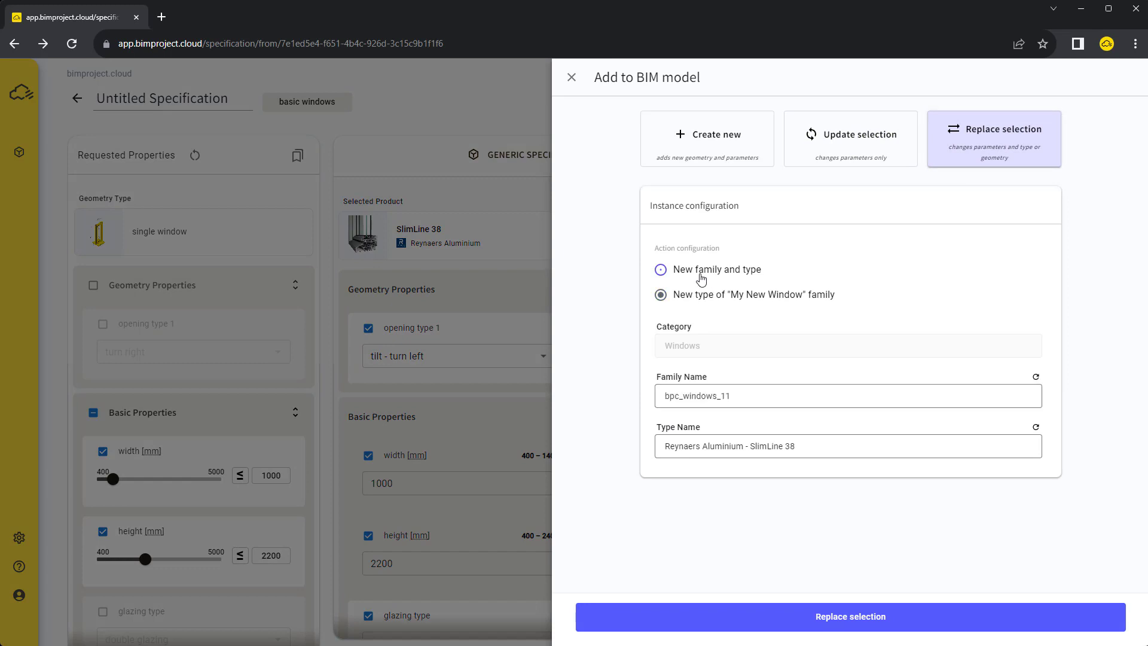
click(748, 396)
drag(748, 396, 642, 398)
text(My)
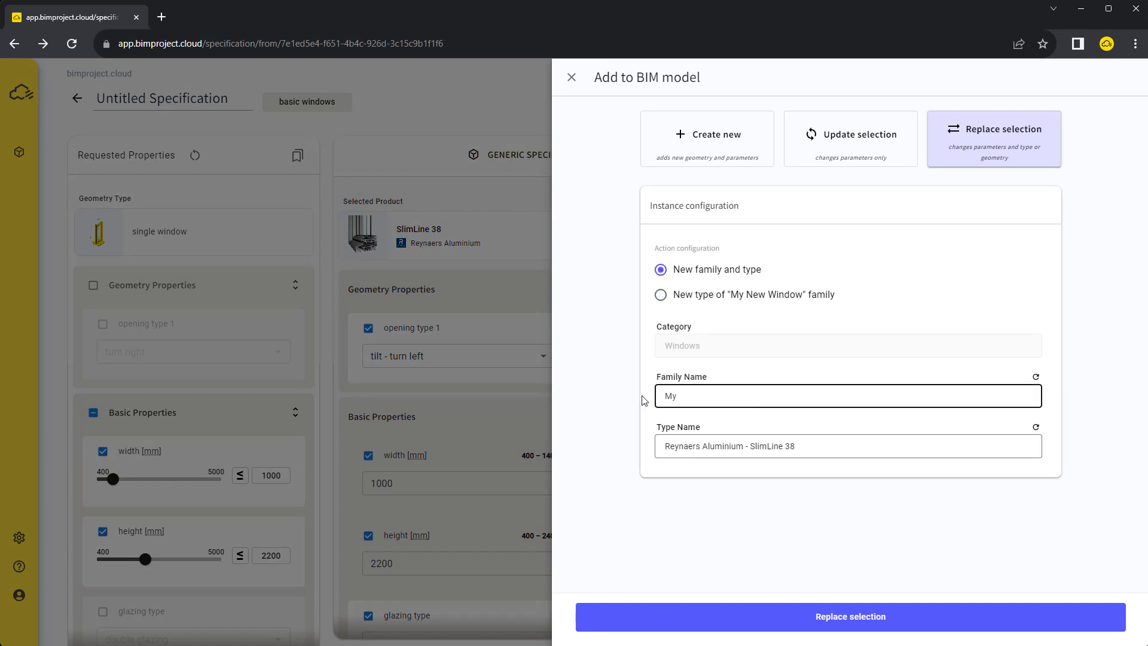
text( MAPPED Window)
Replace the two Revit windows, then confirm My_GLAZING_TYPE triple glazing and My_OPENING_TYPE 6 in the type properties
click(831, 616)
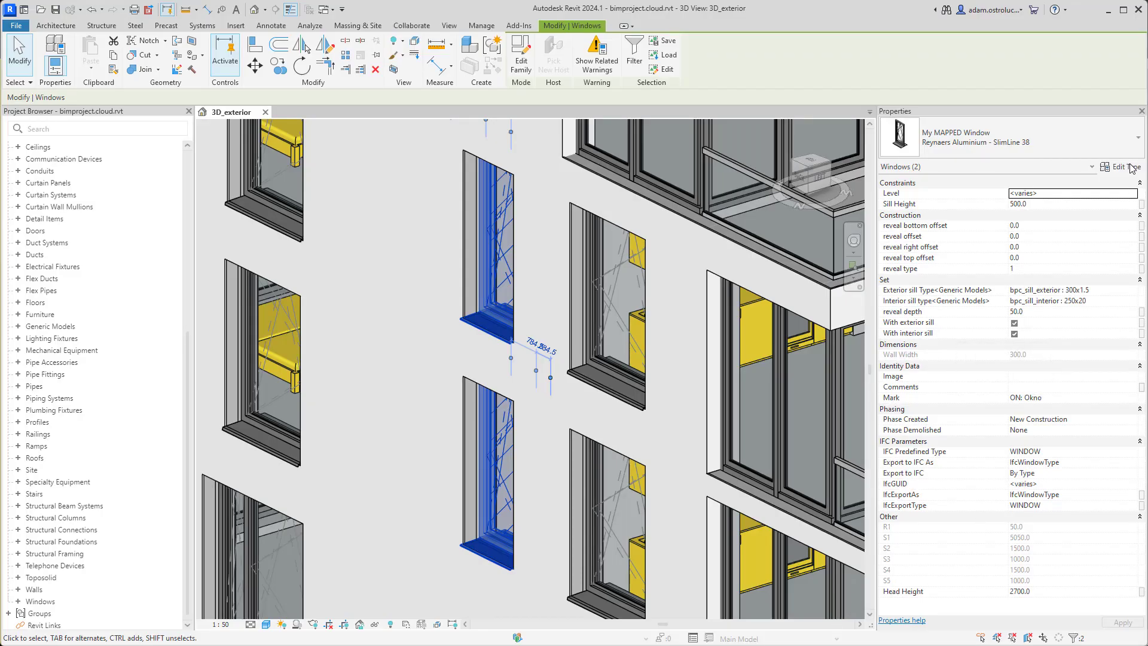
click(1128, 168)
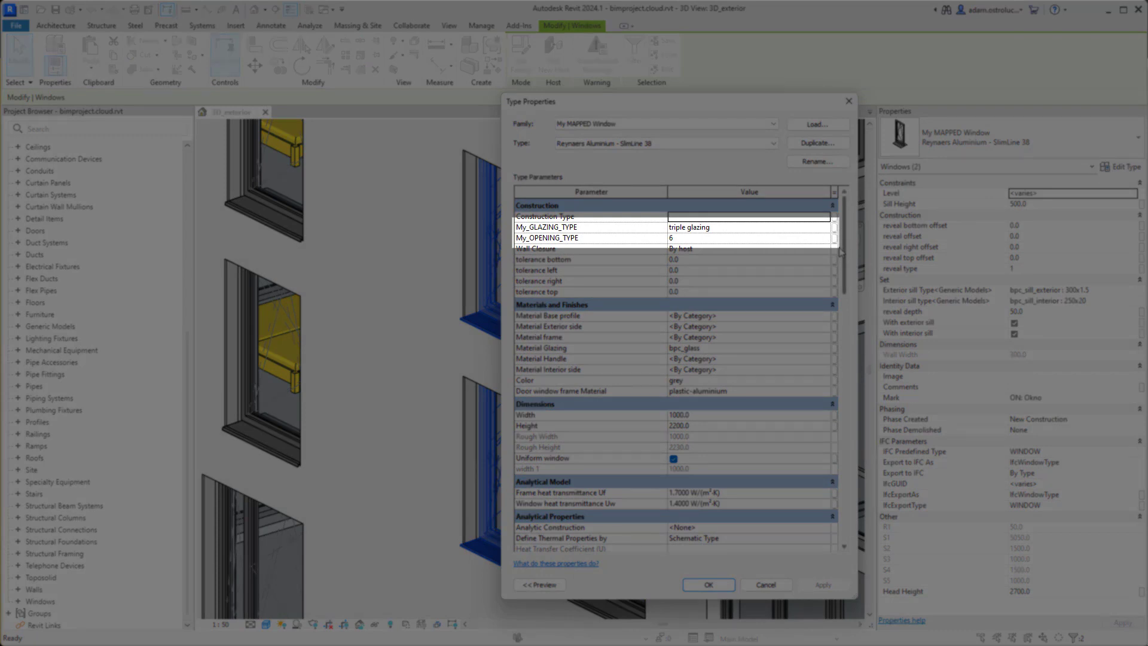
click(708, 585)
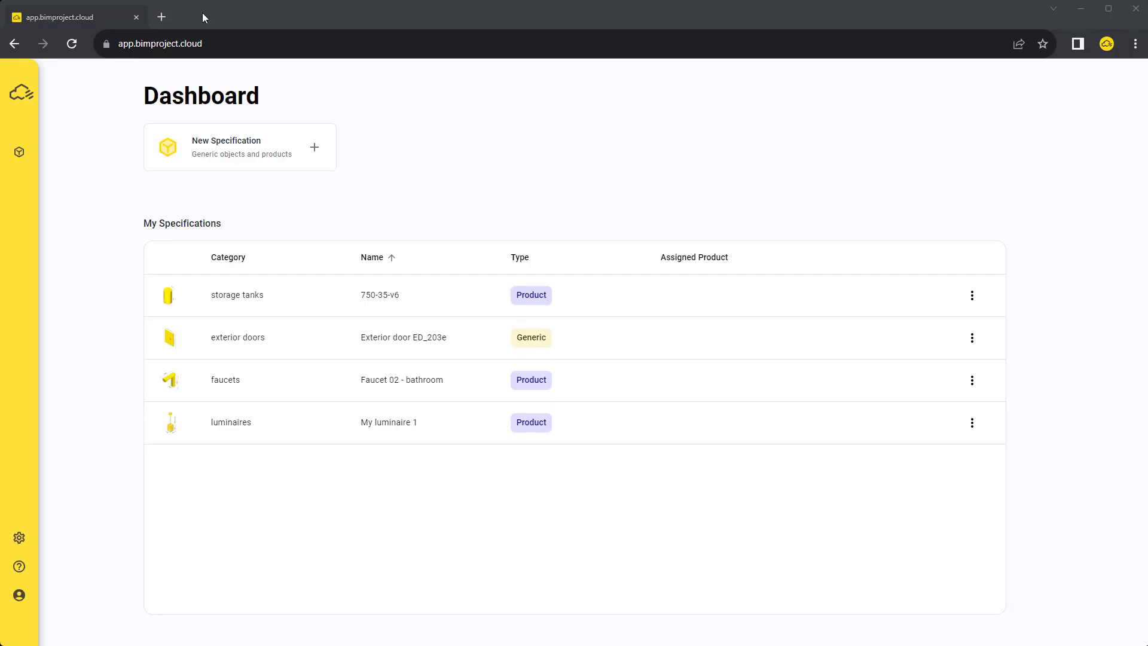
Create a new specification under structures > wall build-ups > mounted walls
click(213, 169)
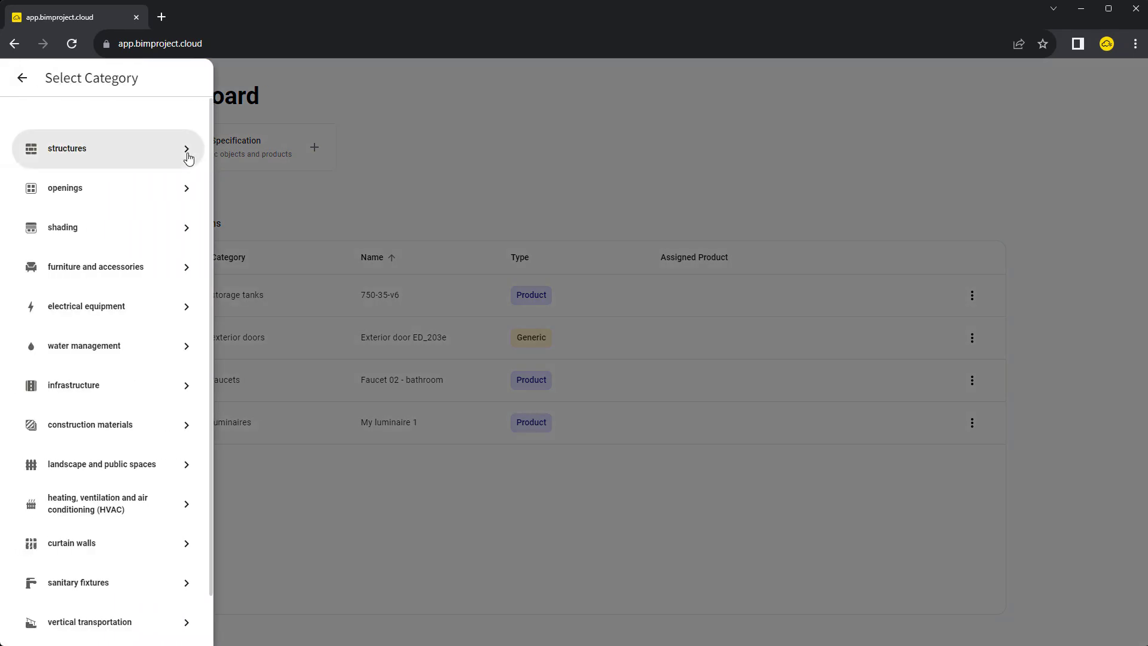
click(189, 157)
click(302, 182)
click(534, 151)
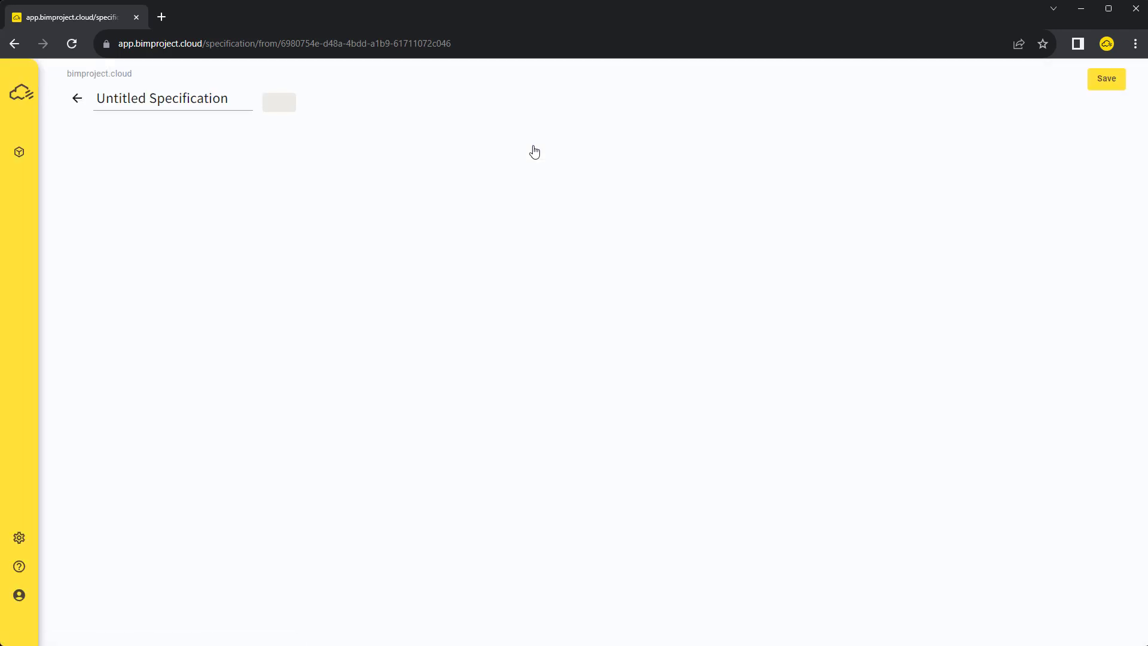
Require the simple subcategory, thickness 120 mm and plasterboard construction material
click(296, 286)
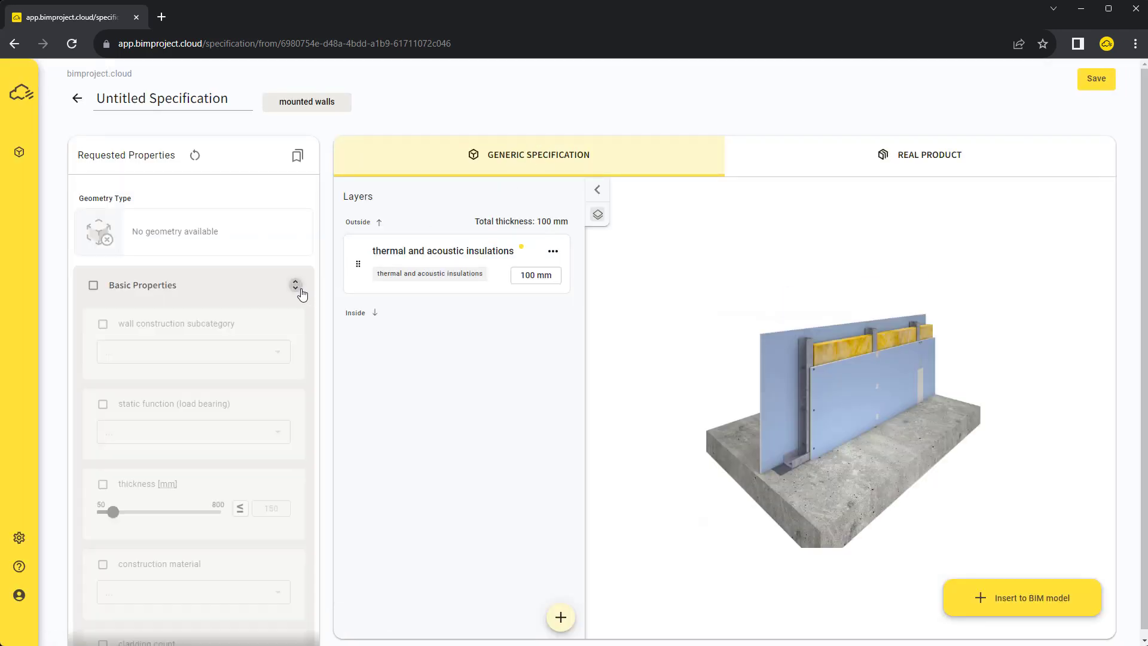
click(279, 355)
click(279, 355)
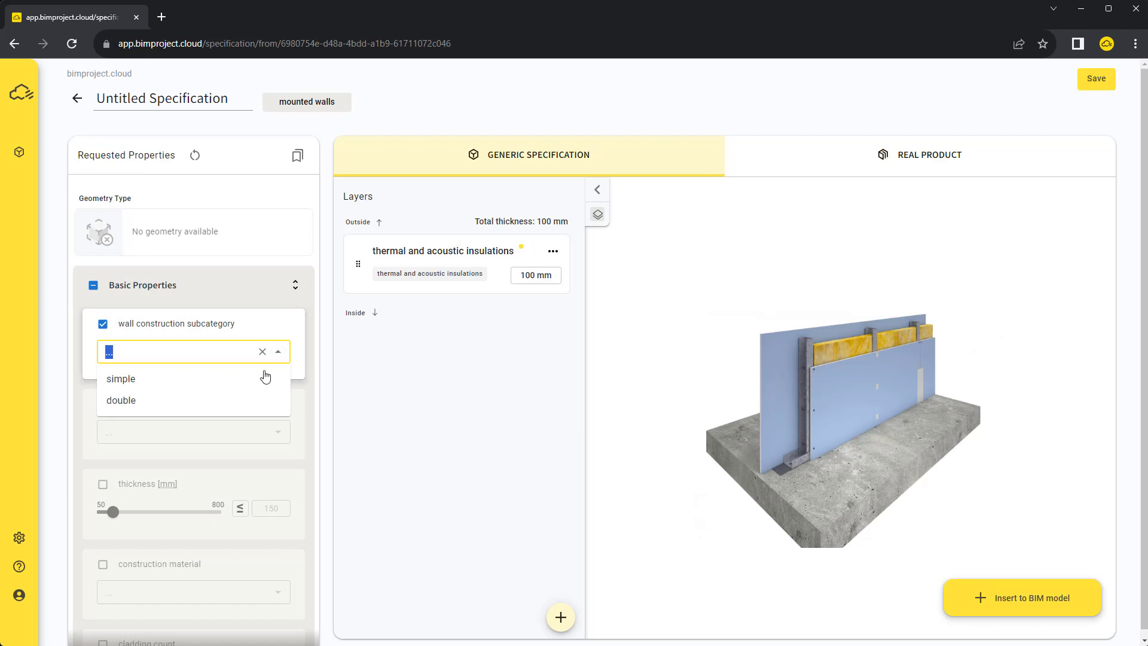
click(266, 376)
click(139, 490)
double_click(271, 508)
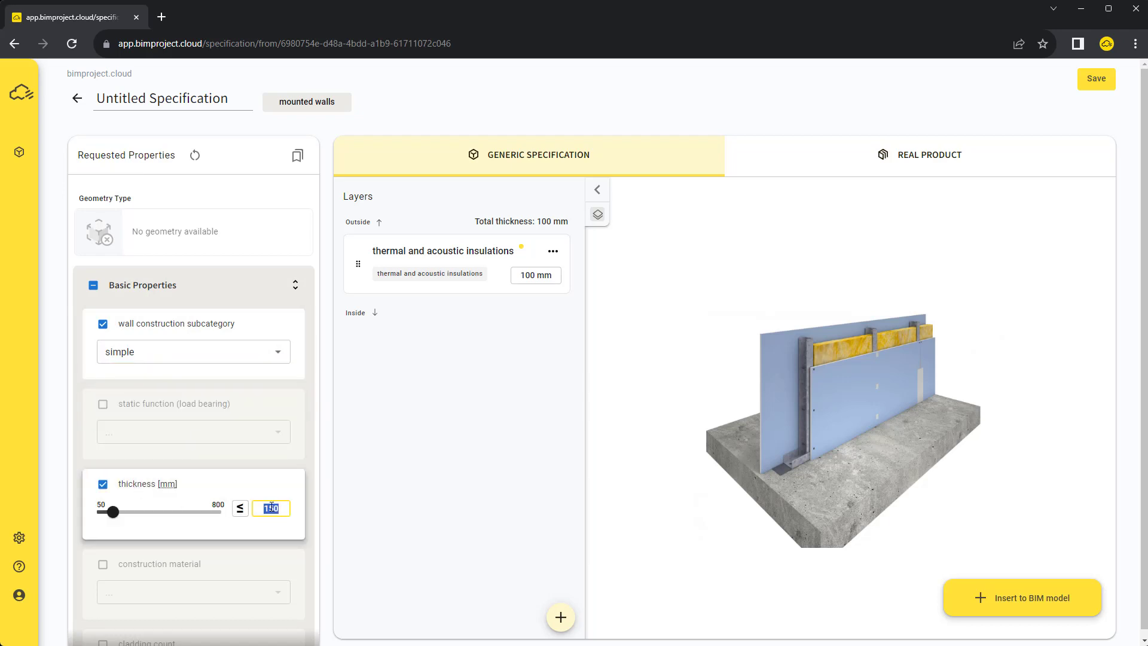
text(120)
click(103, 565)
click(140, 588)
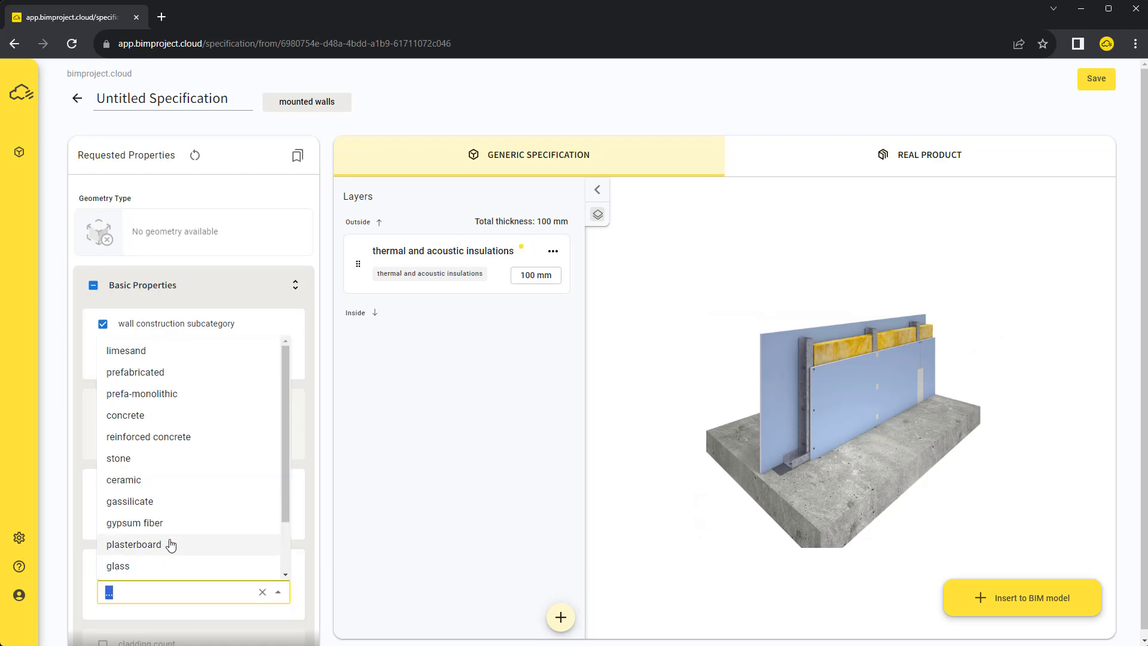
click(146, 545)
Require fire rating EI 30 and a maximum area weight of 22
scroll(257, 430, down, 4)
scroll(255, 405, down, 7)
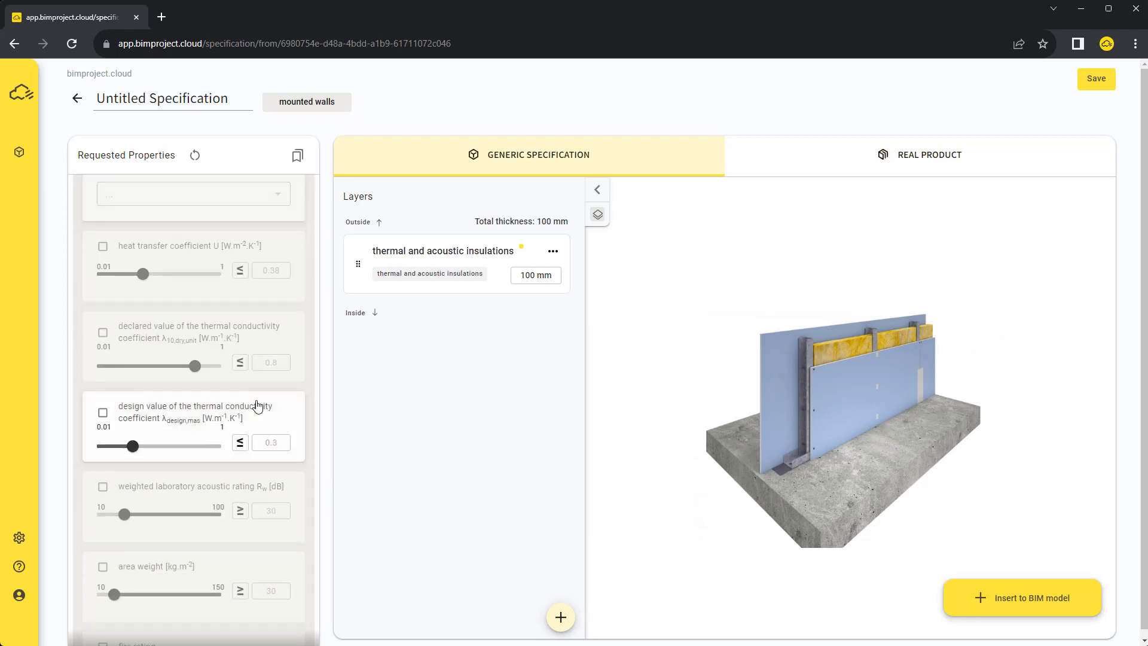
click(175, 500)
click(117, 382)
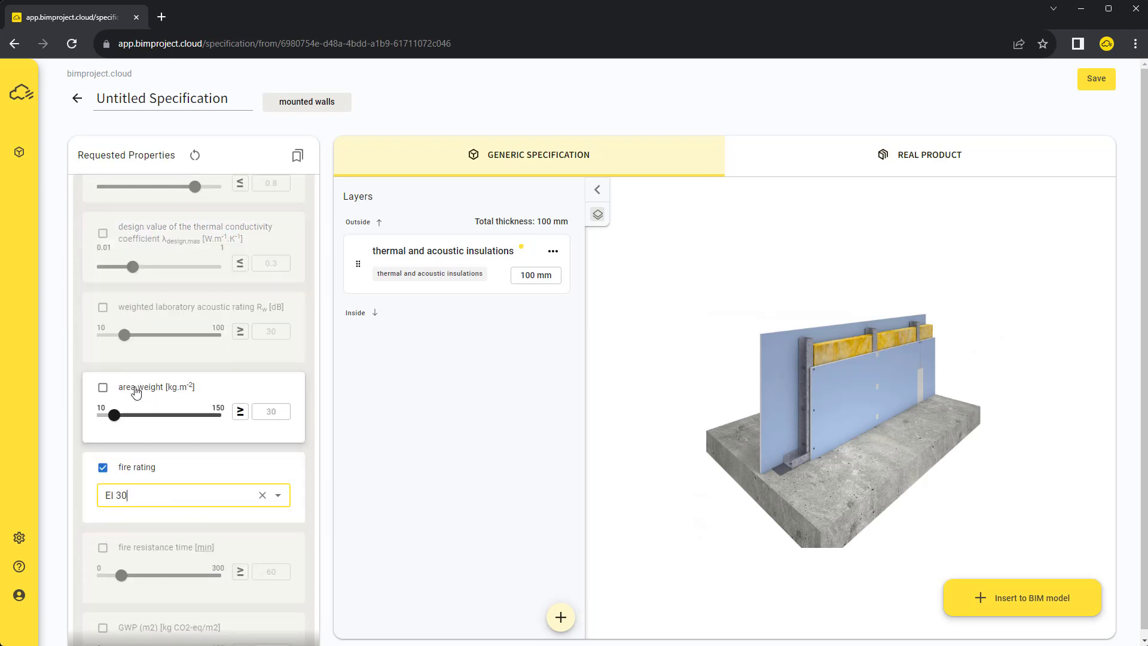
click(103, 388)
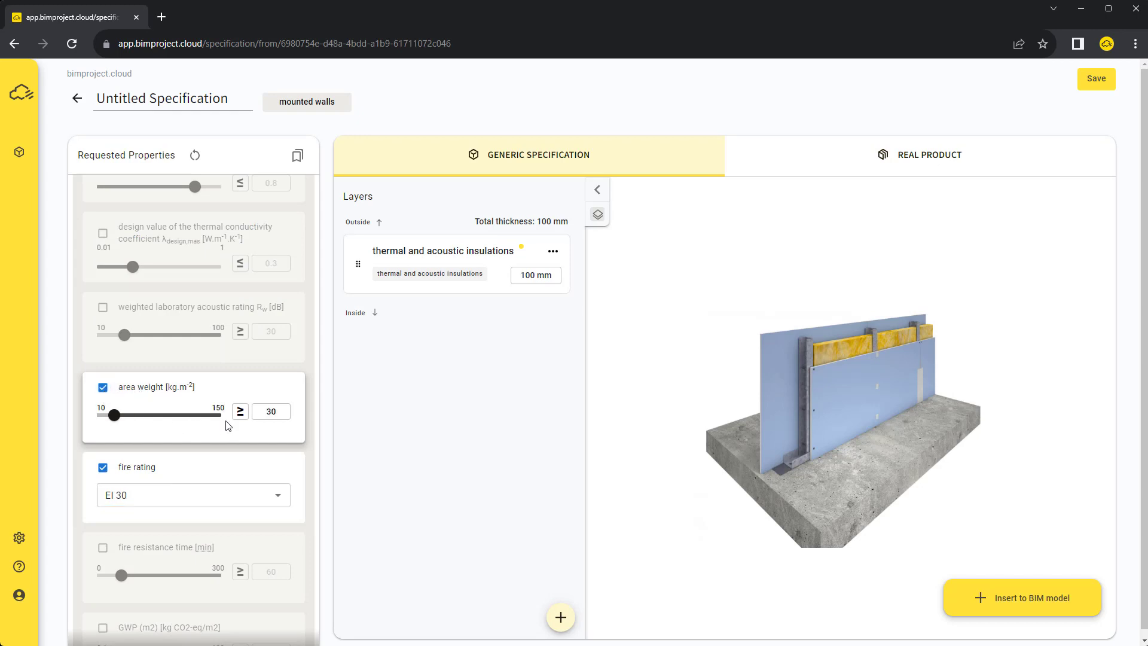
double_click(268, 411)
text(22)
click(240, 412)
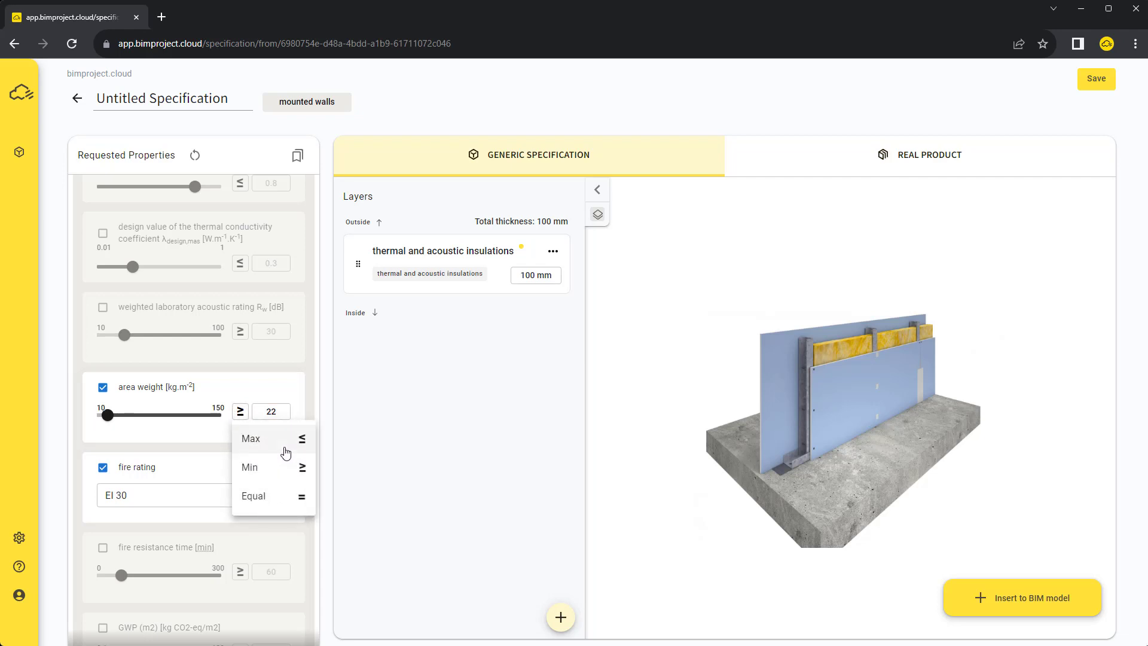
click(280, 441)
scroll(284, 452, up, 10)
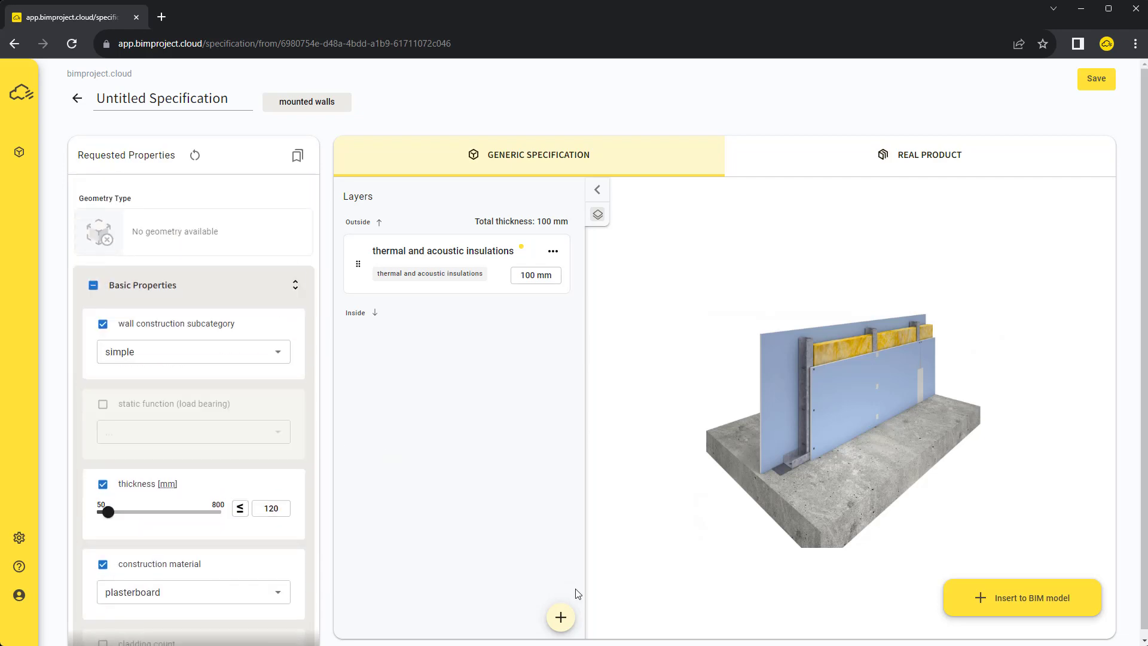
Add a construction boards layer requiring a board thickness of 12.5 mm
click(560, 617)
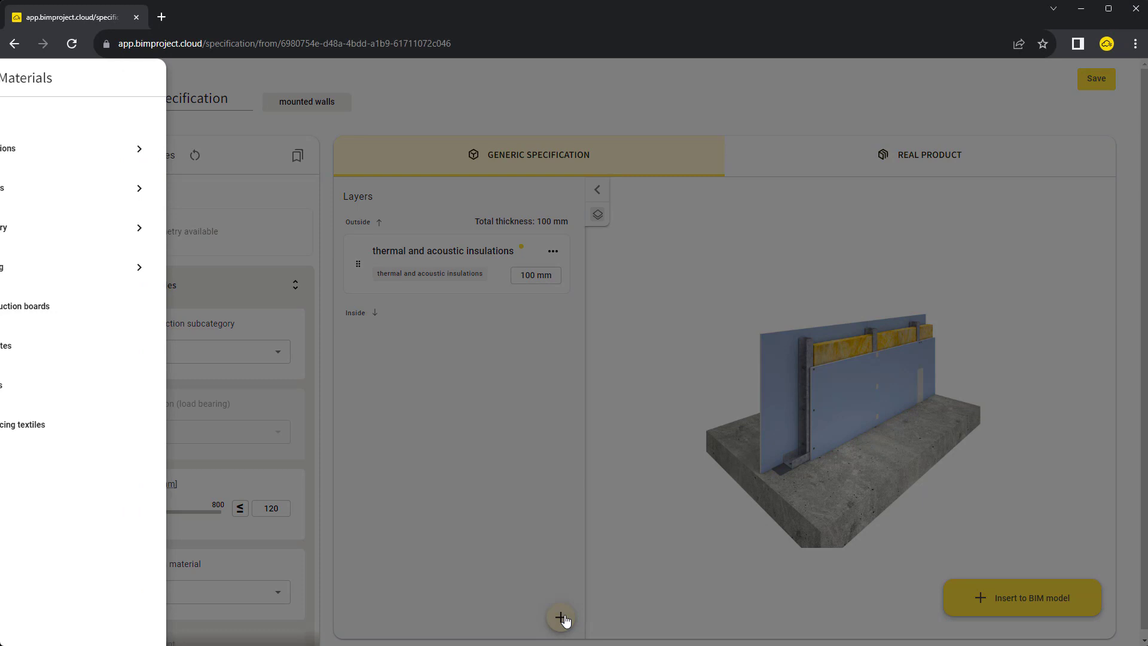
click(119, 308)
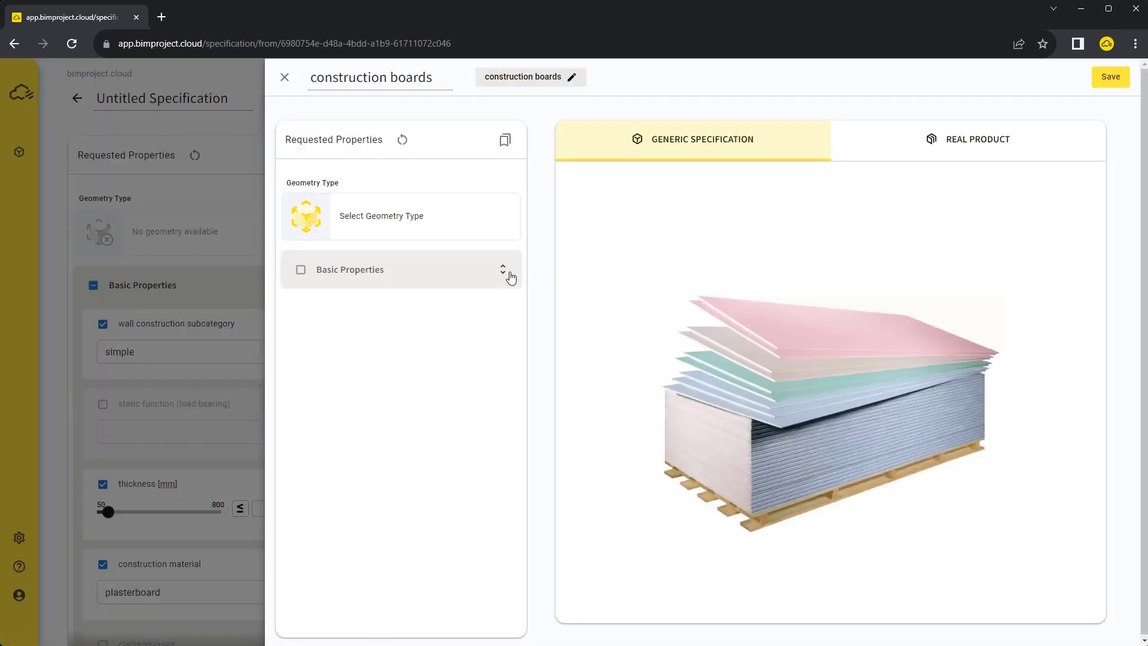
click(503, 269)
click(351, 308)
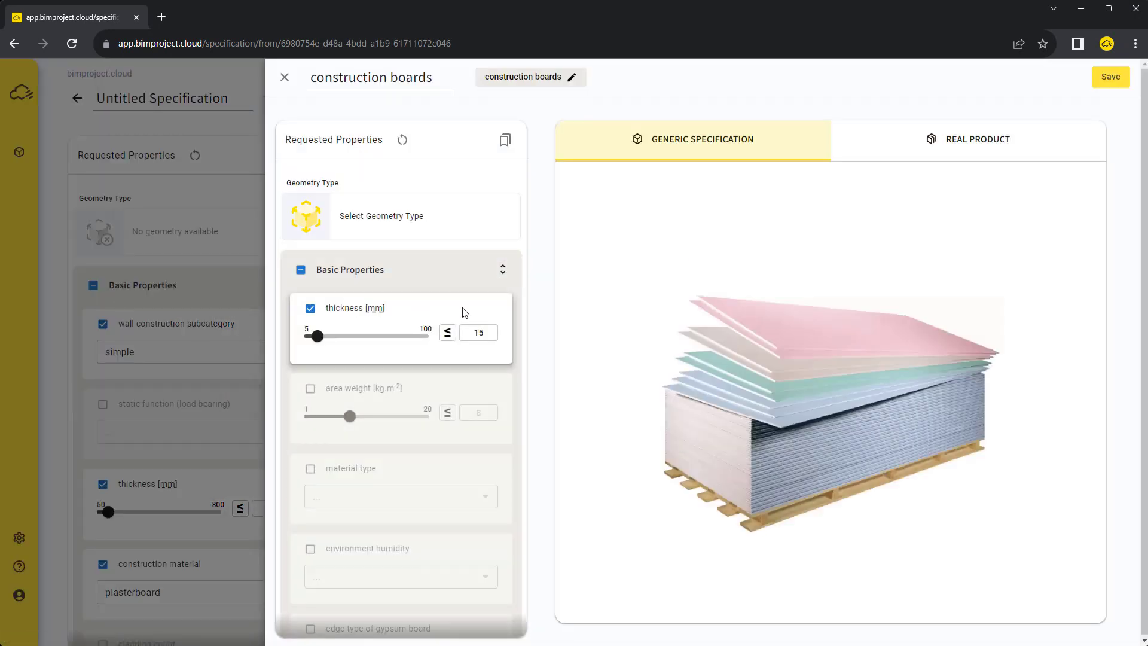
click(481, 334)
double_click(481, 334)
text(12.5)
Set the layer's material type to plasterboard and retitle it 'Plasterboard'
click(338, 471)
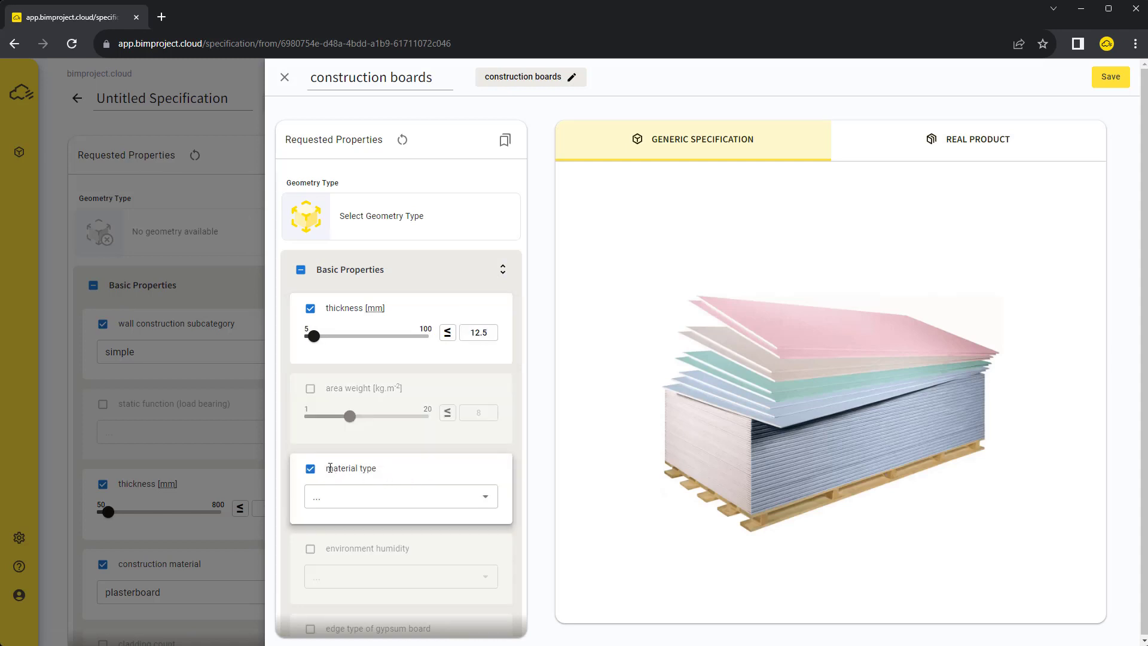
click(379, 497)
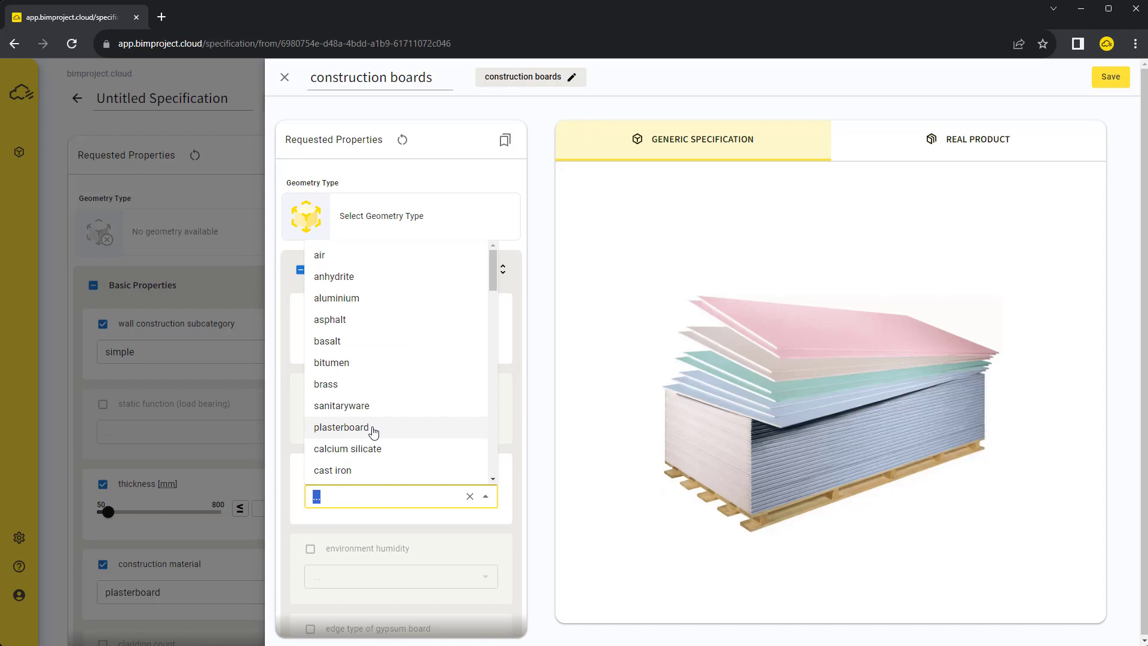
click(372, 428)
triple_click(363, 76)
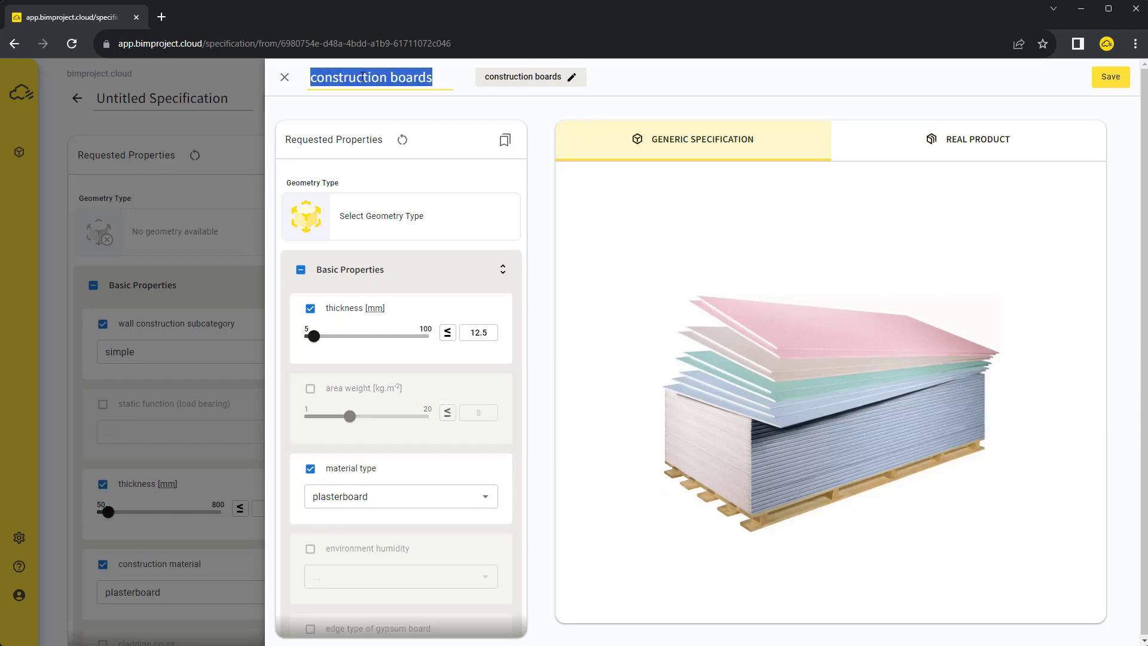
text(Plaste)
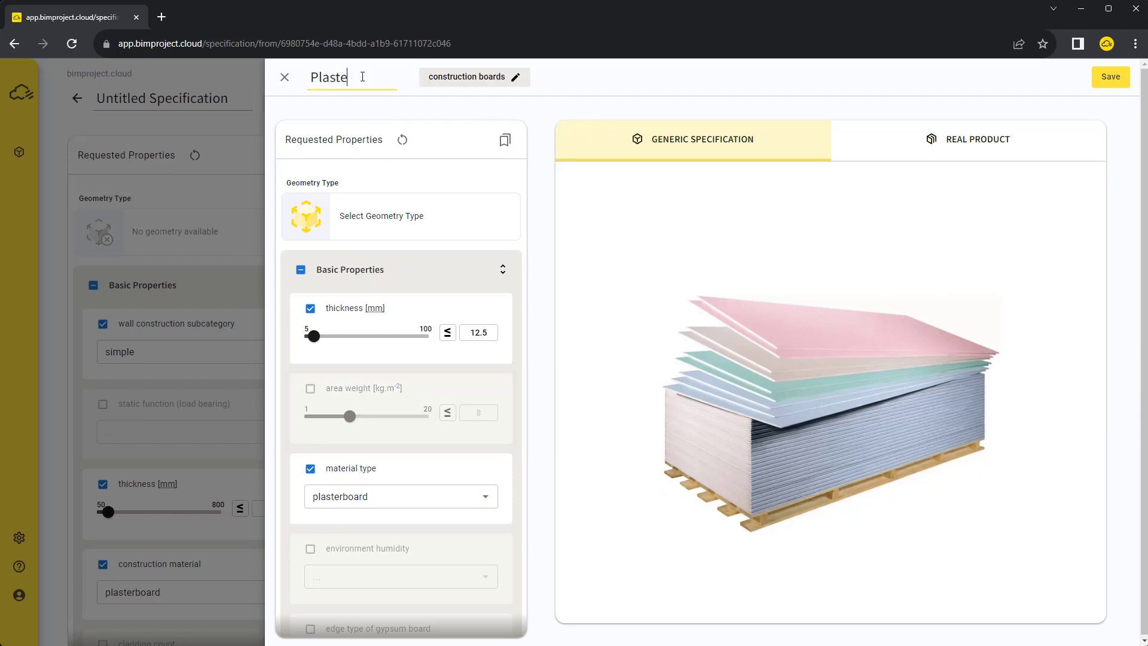
text(rboard)
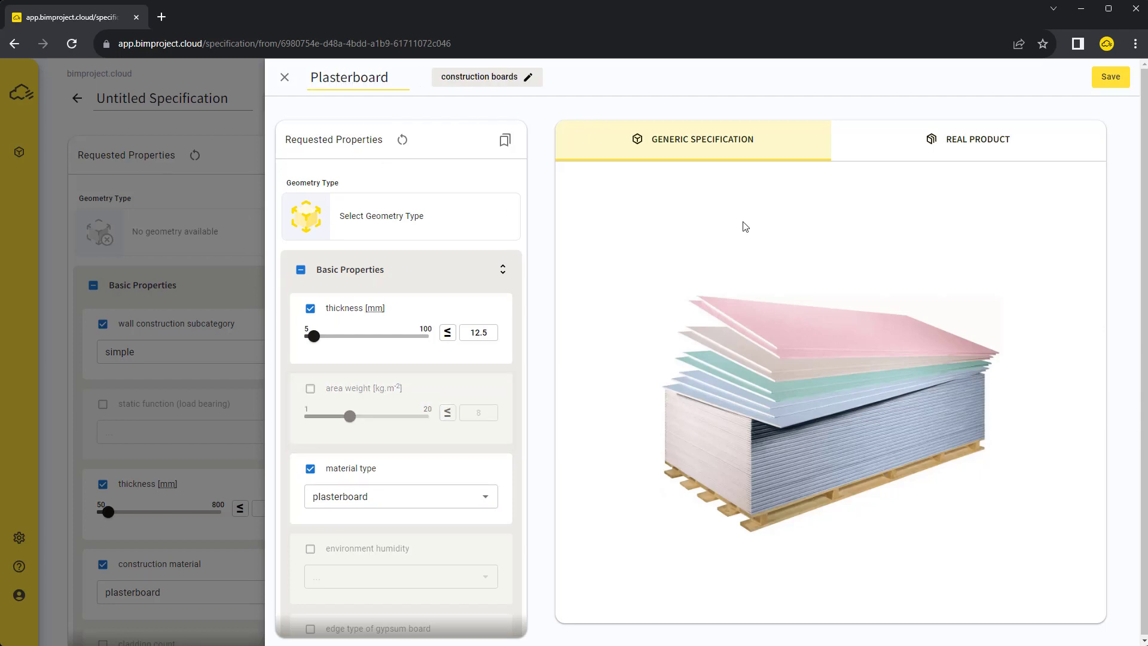
Save the Plasterboard layer, duplicate it and place the copy above the insulation layer
click(1112, 79)
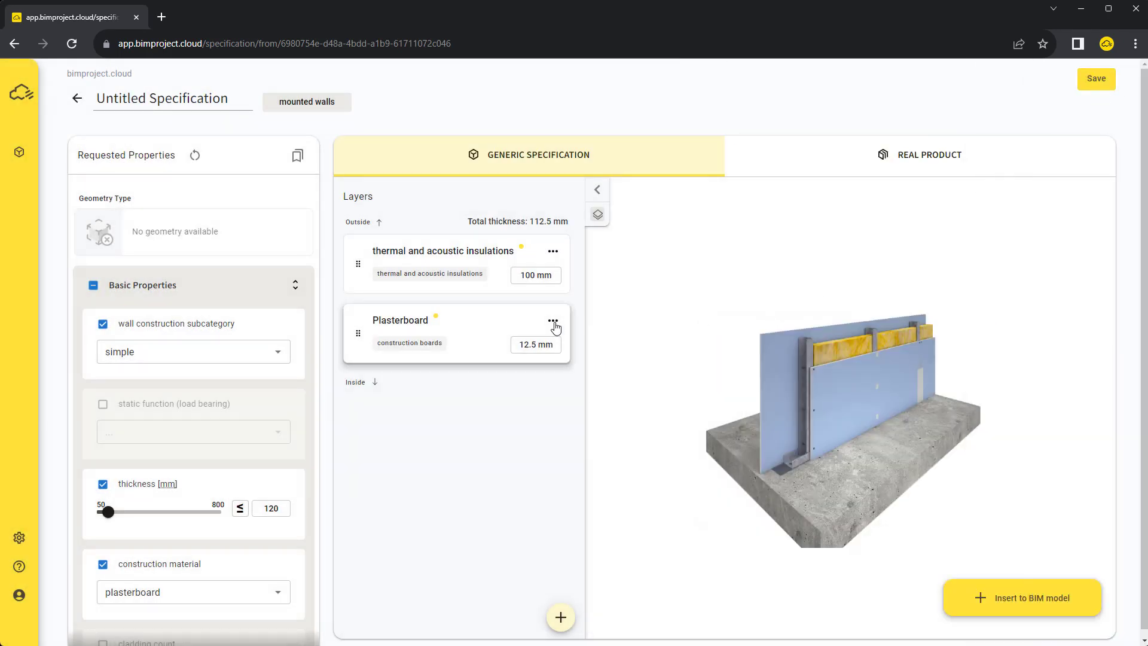
click(554, 321)
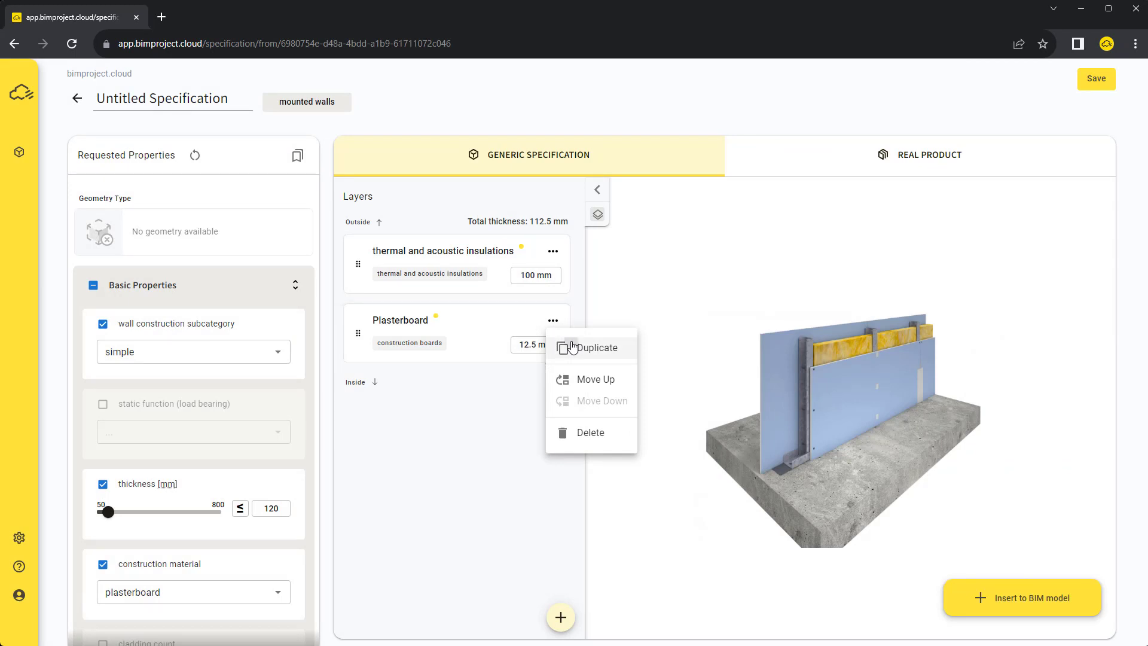
click(571, 347)
drag(358, 333, 353, 251)
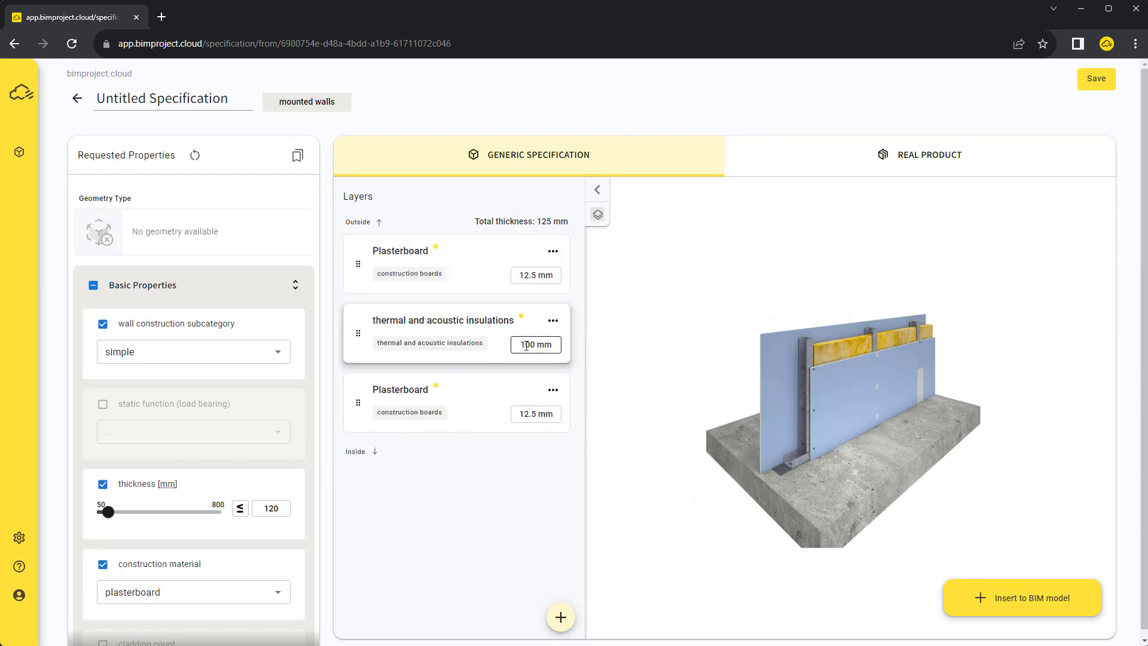
Change the thermal and acoustic insulation thickness from 100 to 75 mm
double_click(526, 345)
text(755)
key(BackSpace)
click(580, 376)
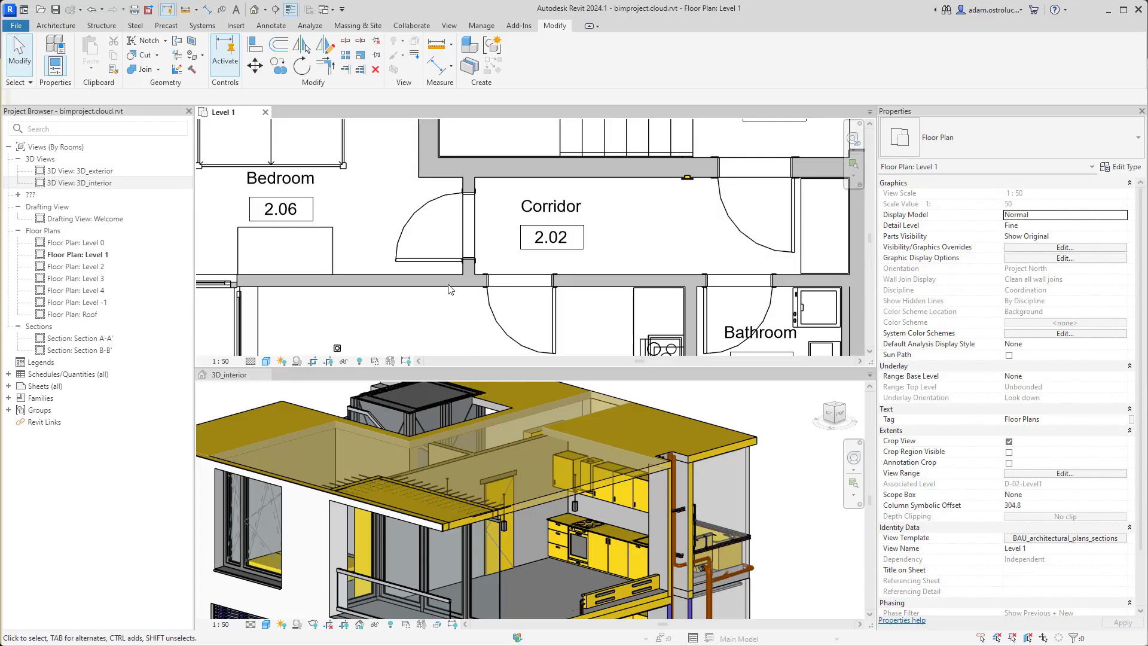
Update the selected corridor and partition walls with the specification, then verify 120 thickness and plasterboard in Edit Type
click(450, 283)
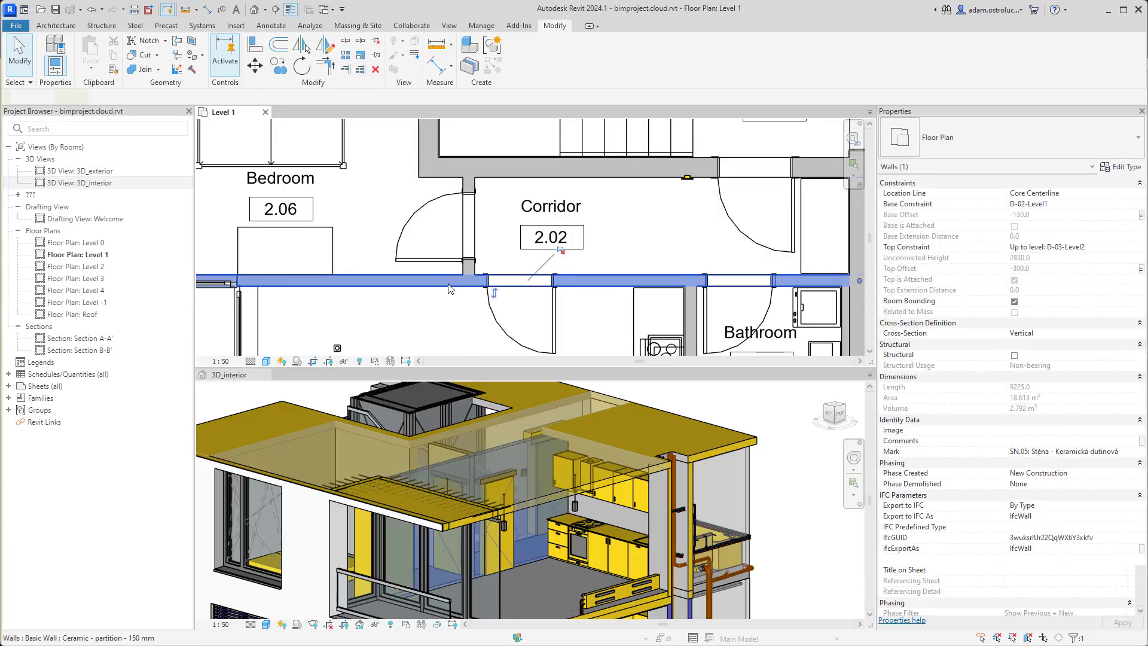
ctrl+click(477, 183)
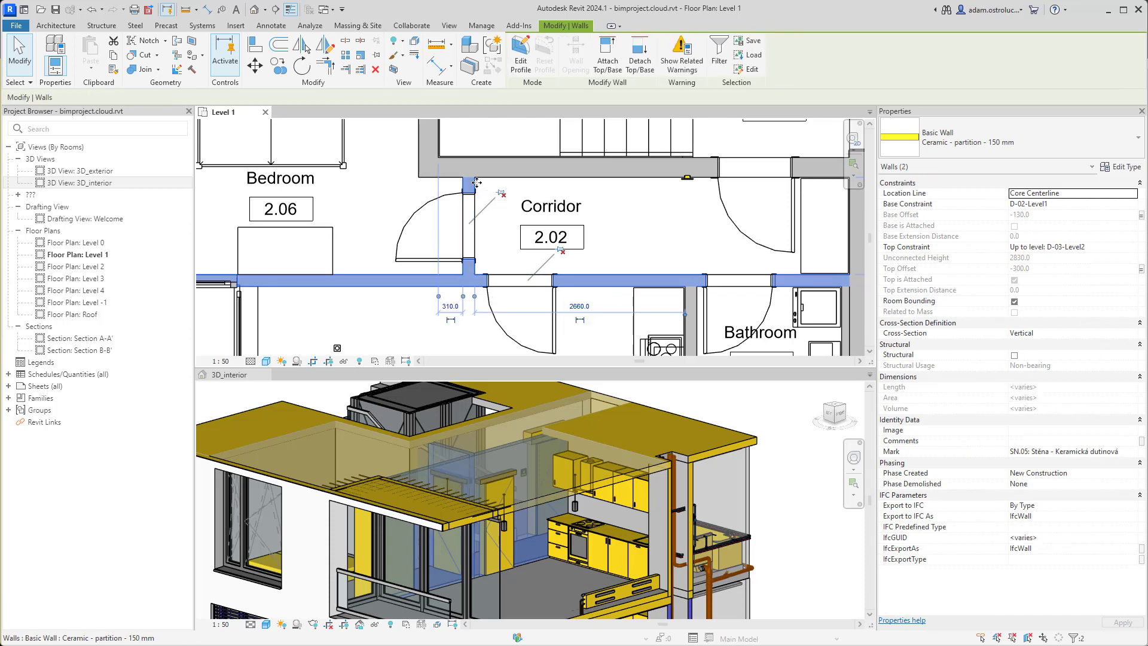
key(alt+Tab)
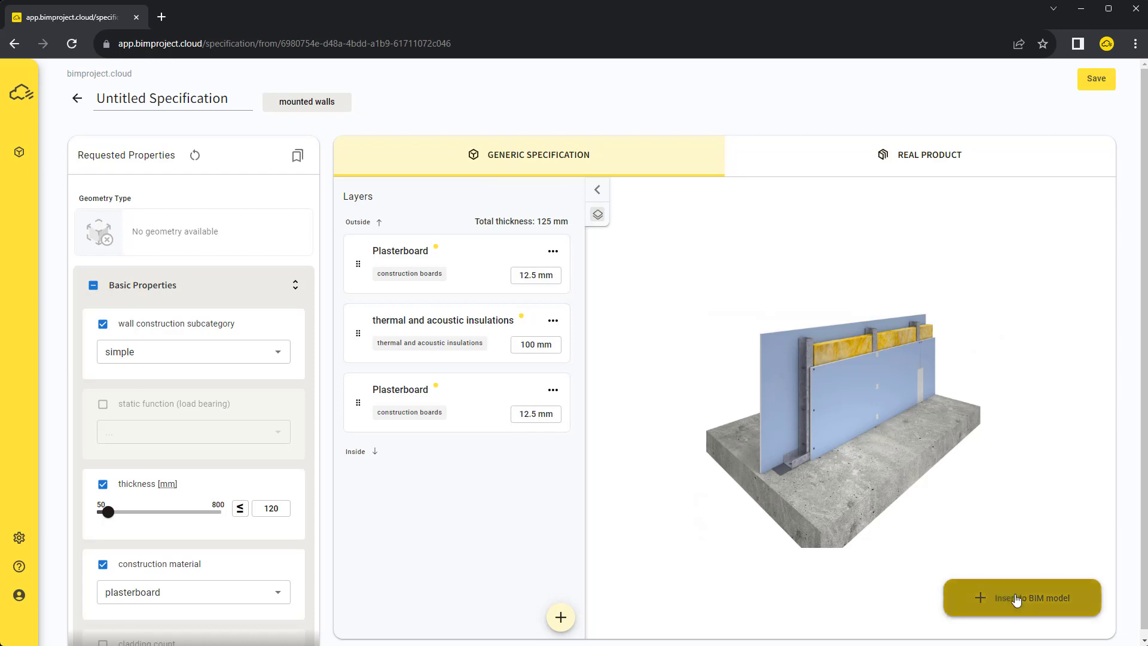
click(1020, 599)
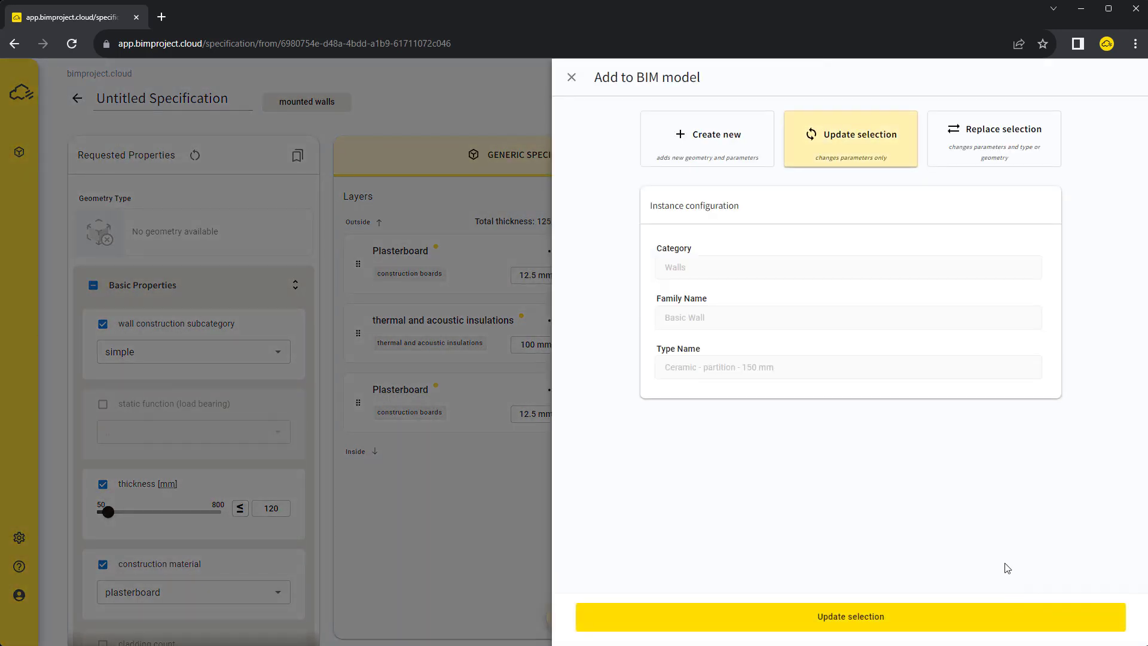
click(909, 618)
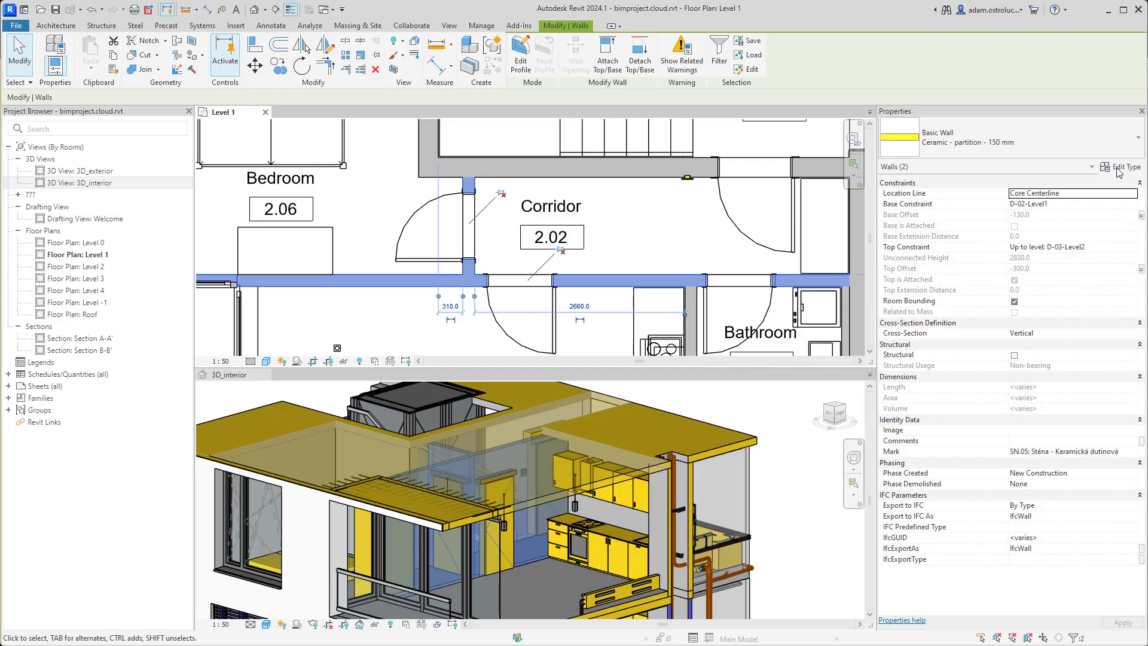
click(1118, 168)
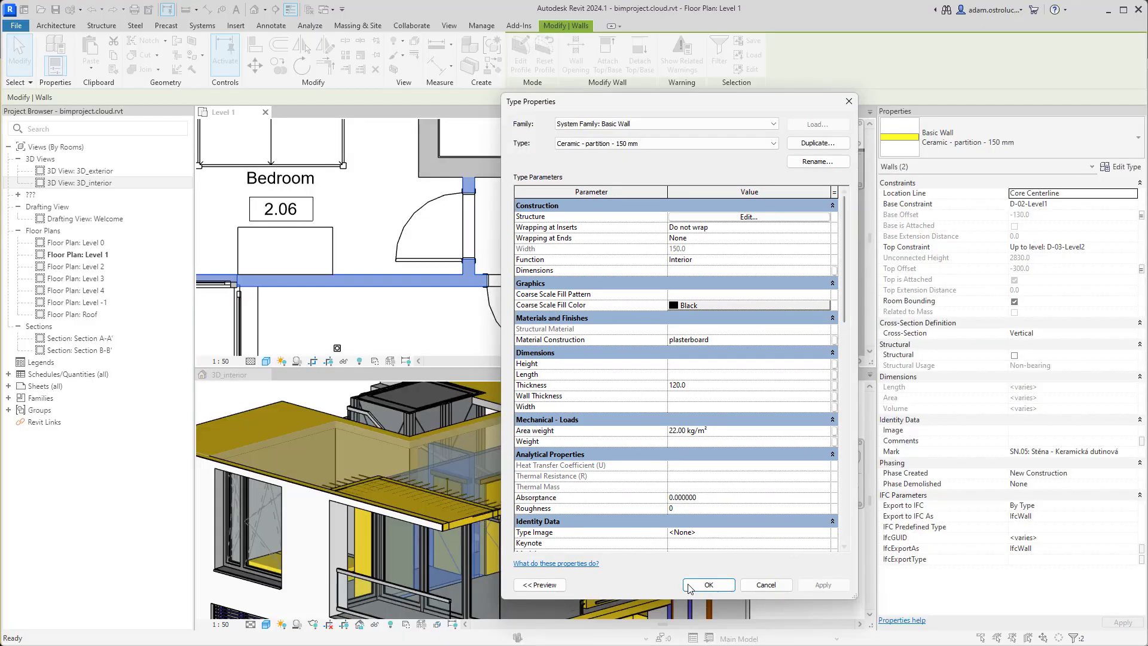
click(689, 586)
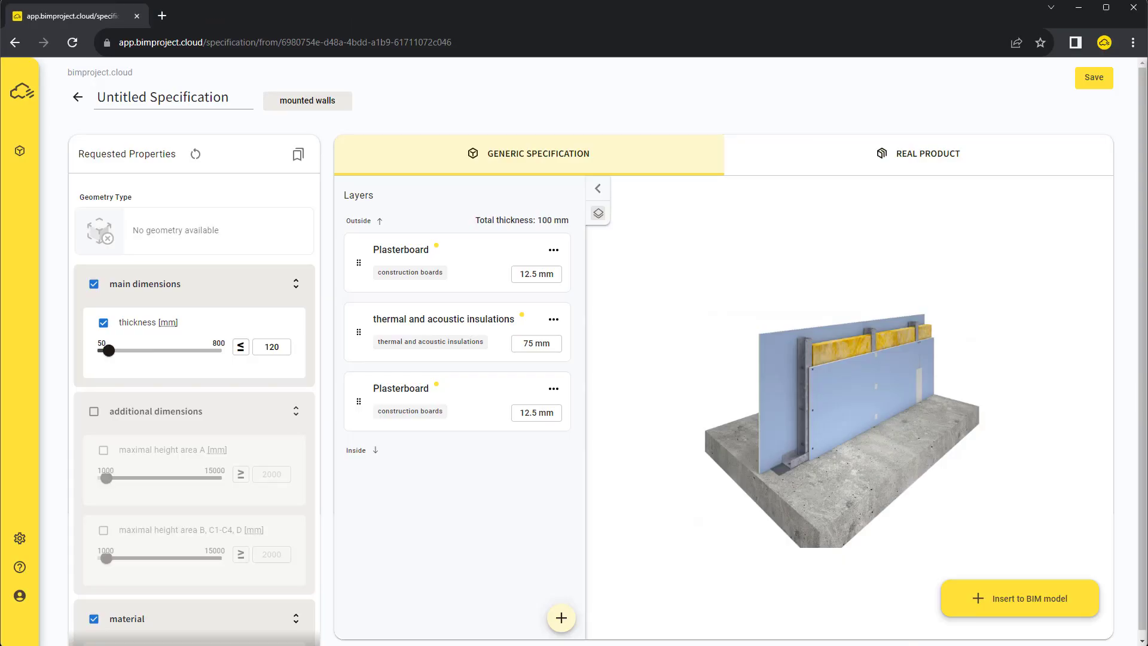
Replace the two walls' type with the new mounted walls - 100 mm (12.5-75-12.5) type
click(972, 612)
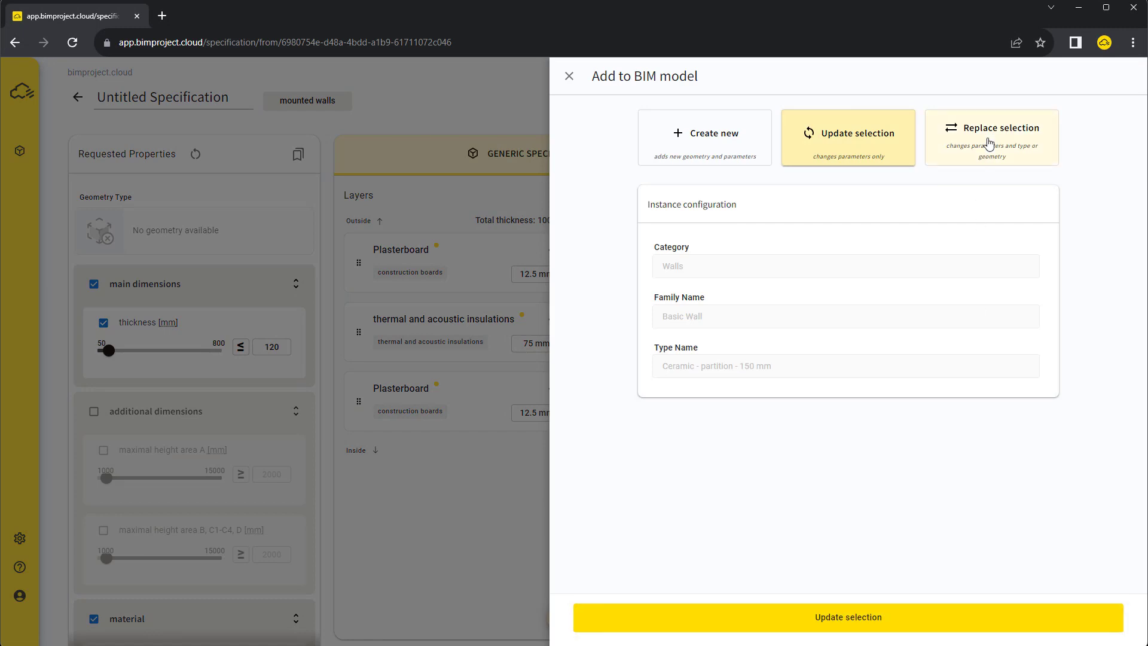
click(988, 144)
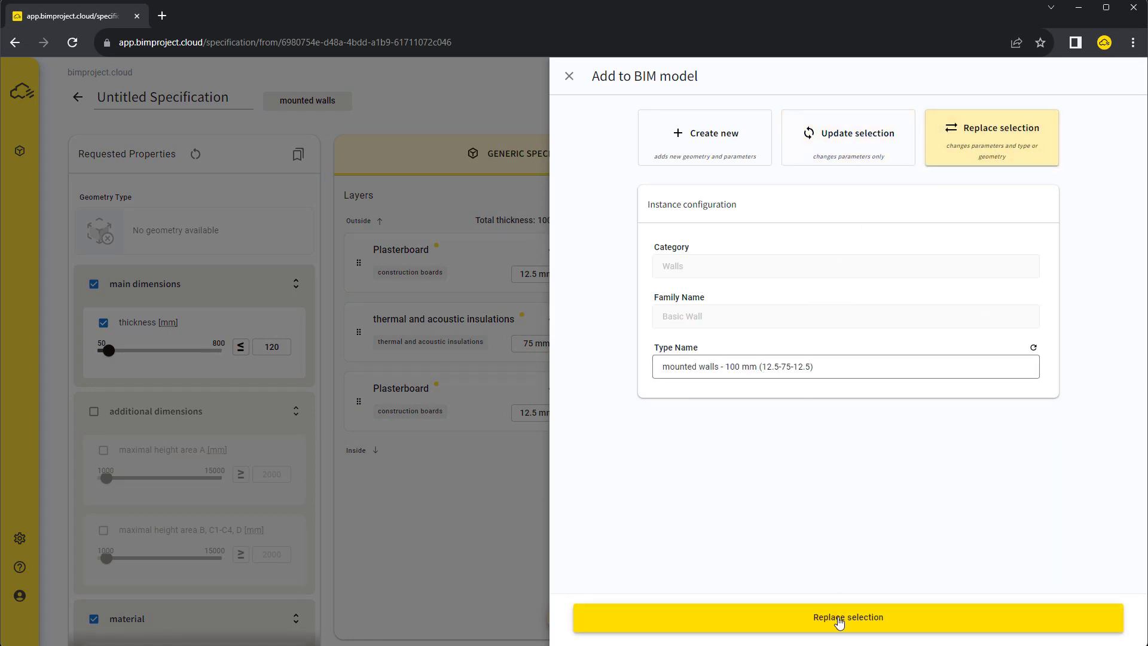
click(840, 623)
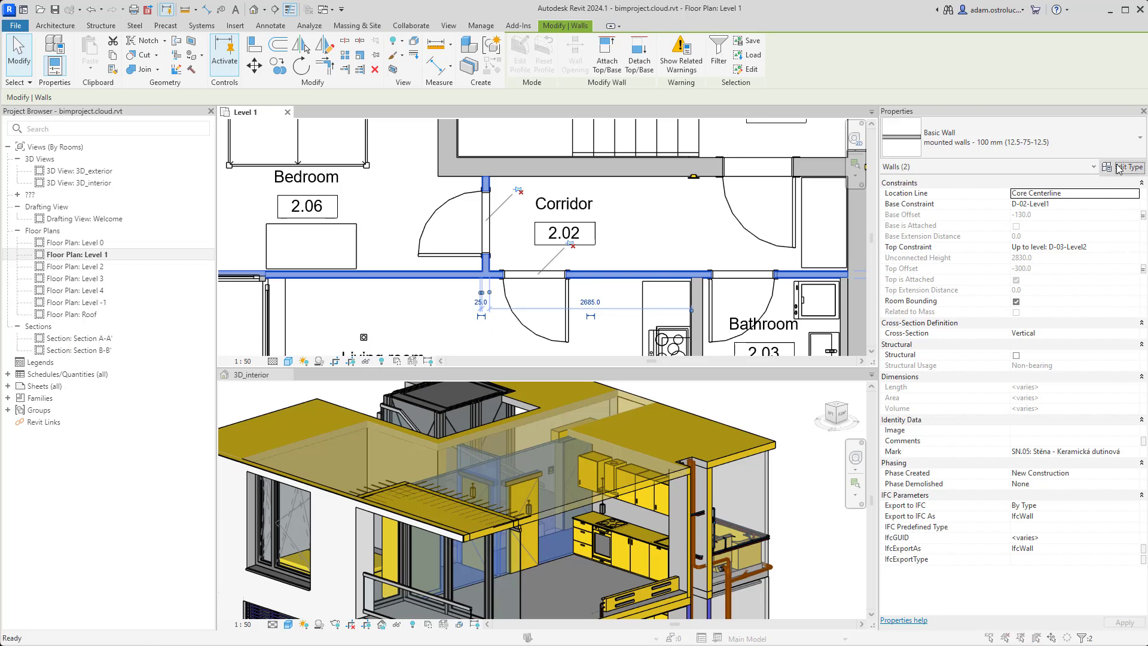
Inspect the new wall type's plaster, 75 metal stud, plaster layer structure with its section preview
click(1118, 168)
click(731, 205)
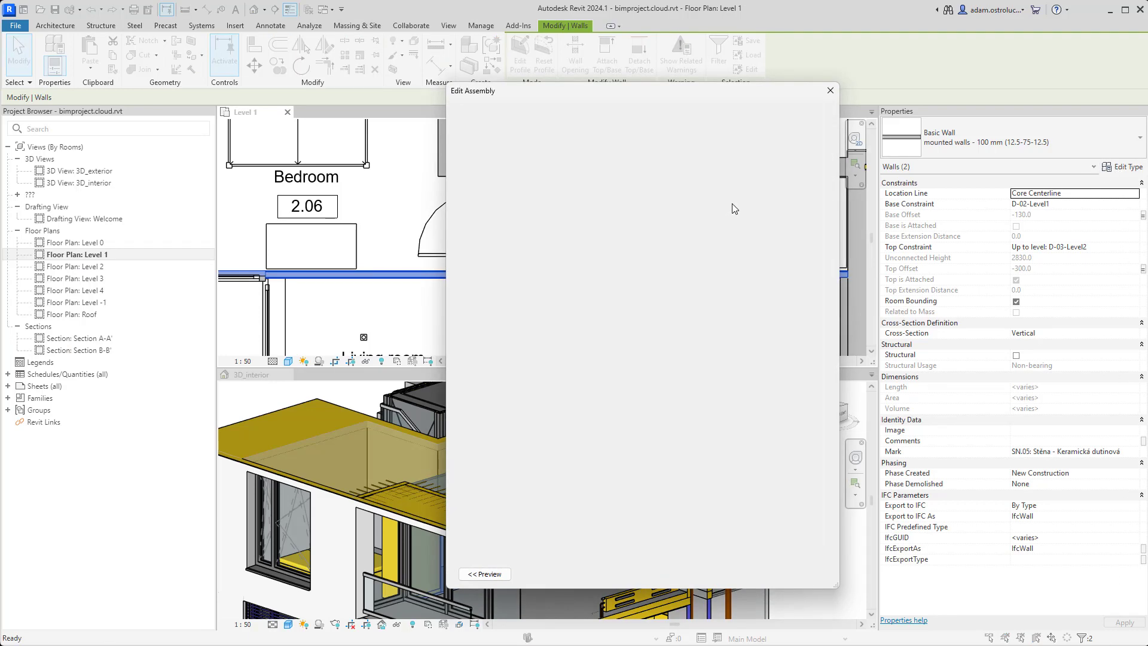
click(484, 574)
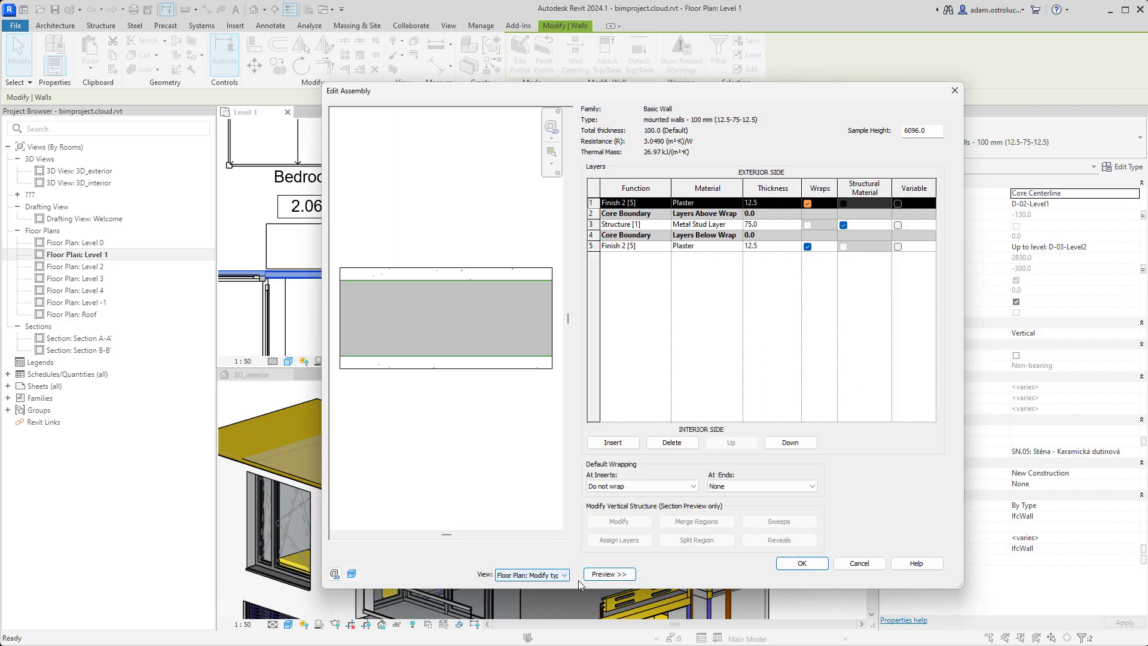
click(802, 564)
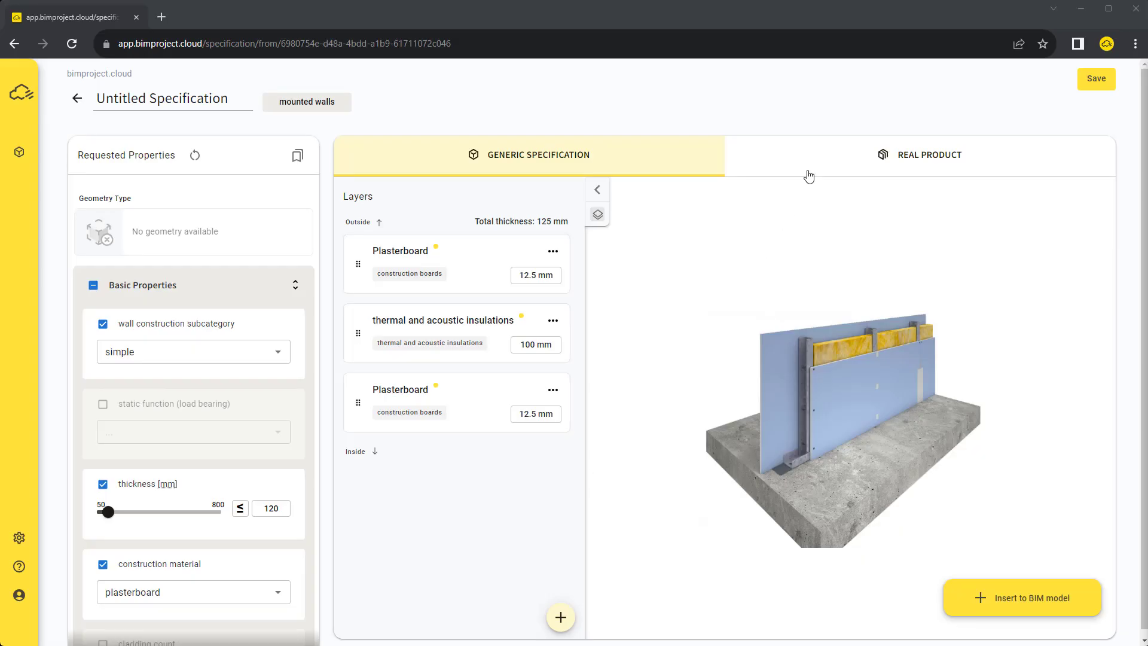
Assign the real product 3.40.01b e to the mounted-walls specification
click(812, 169)
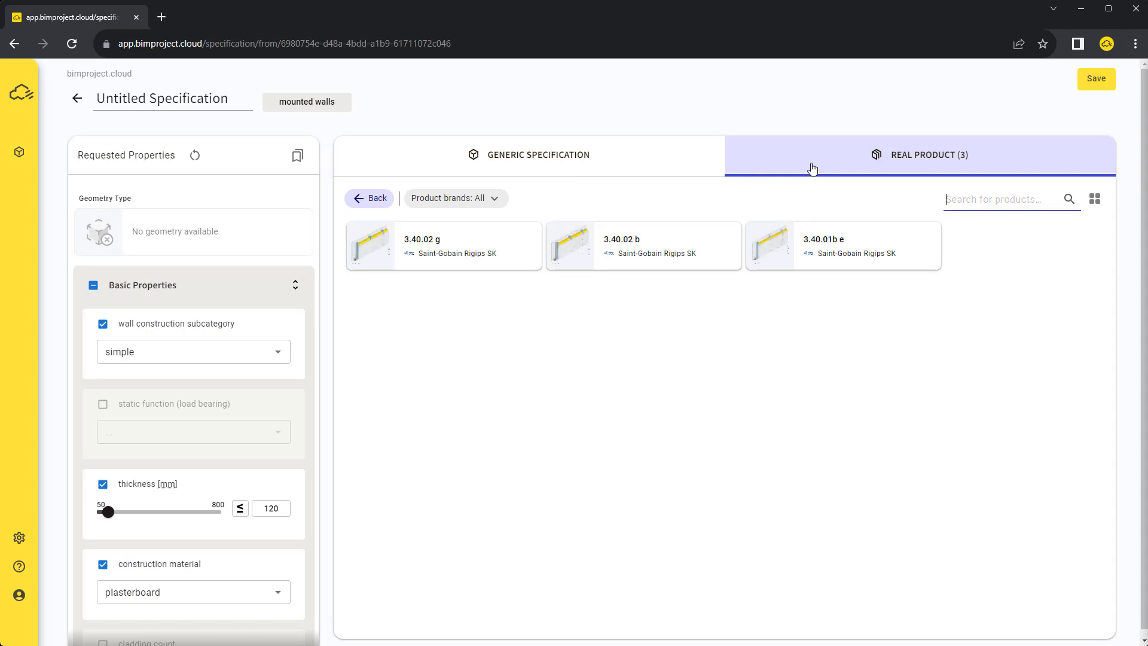
click(814, 242)
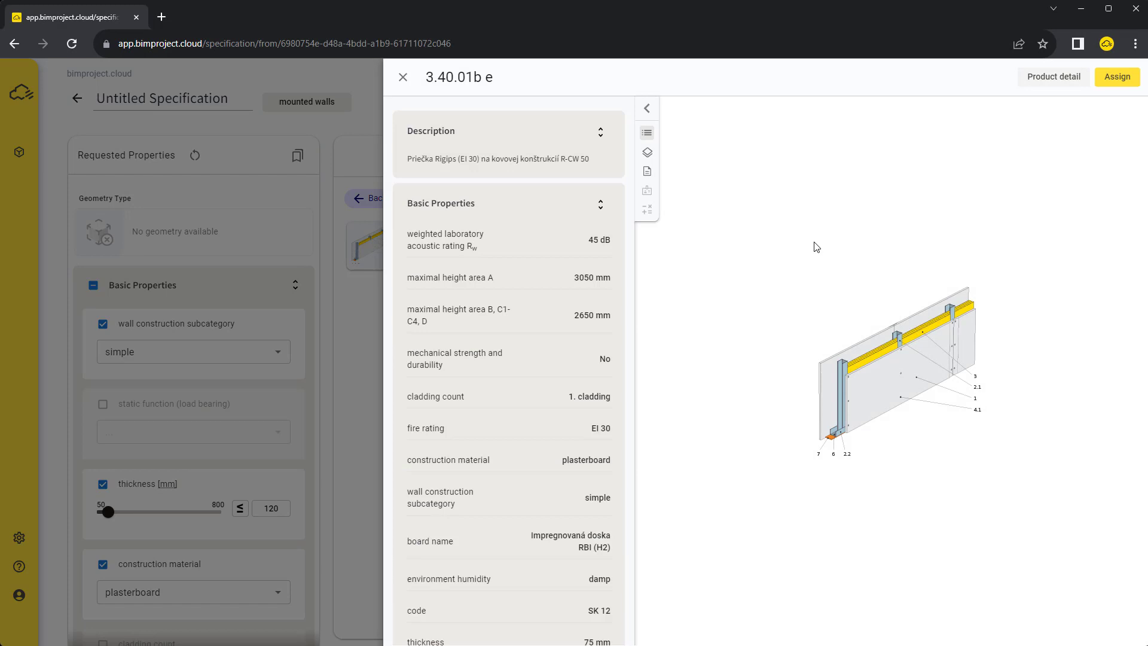
click(1117, 78)
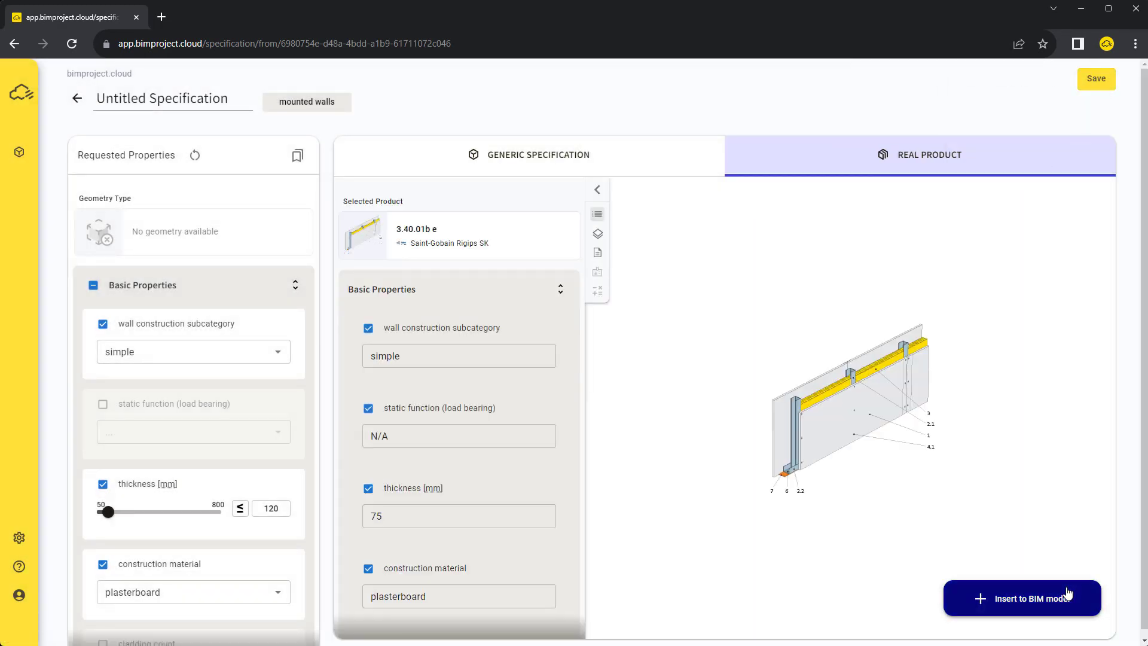
Replace the walls with the Saint-Gobain Rigips SK - 3.40.01b e - 75 mm (12.5-50-12.5) type
click(1065, 597)
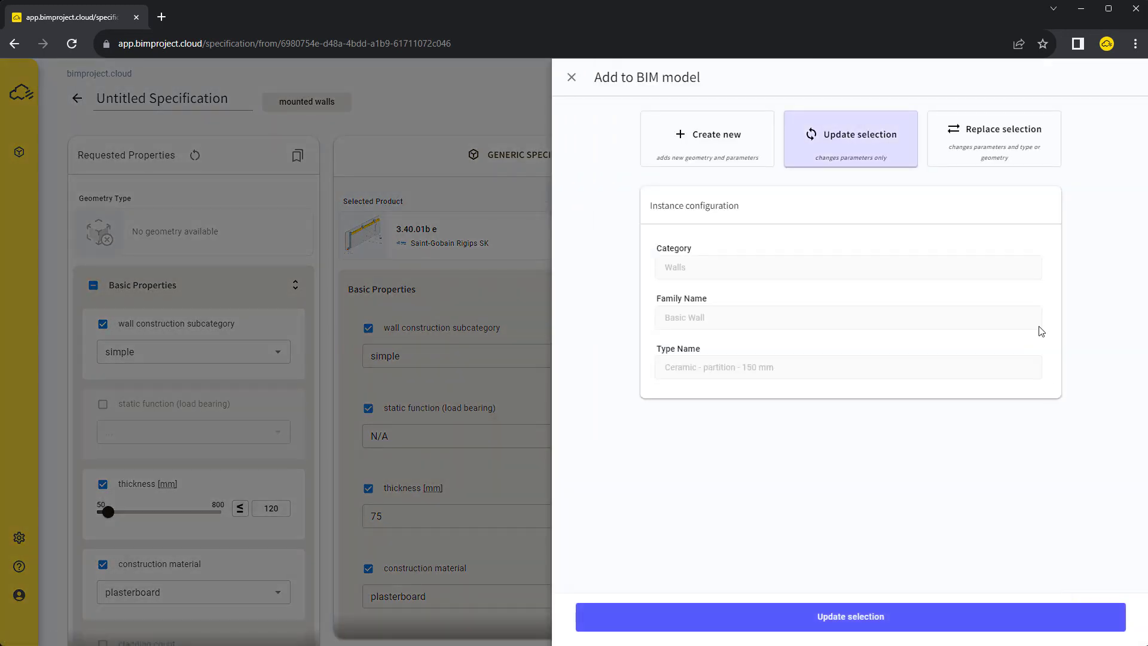
click(997, 143)
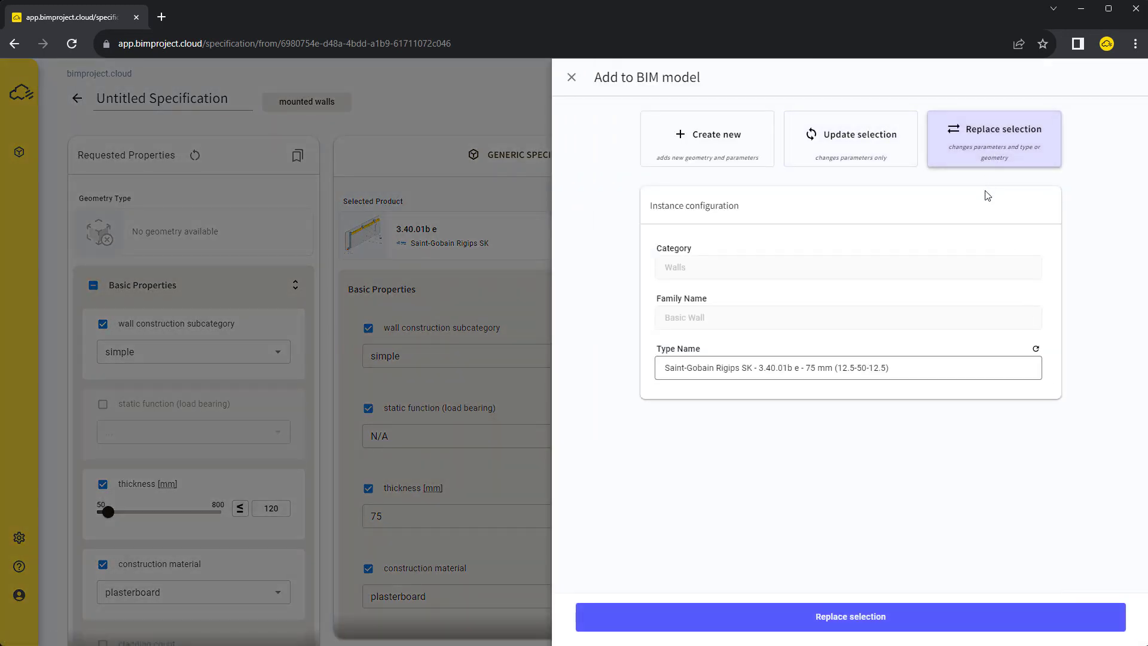
click(953, 624)
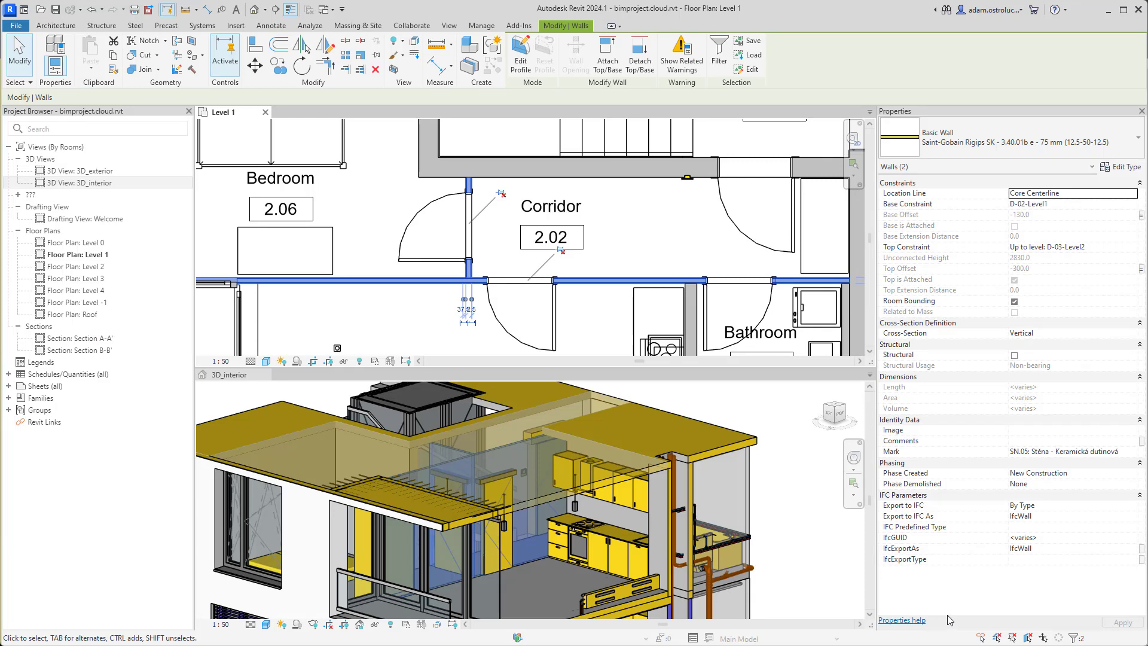
Review the Rigips wall type's 12.5/50/12.5 gypsum and mineral insulation layers in the structure preview
click(1115, 168)
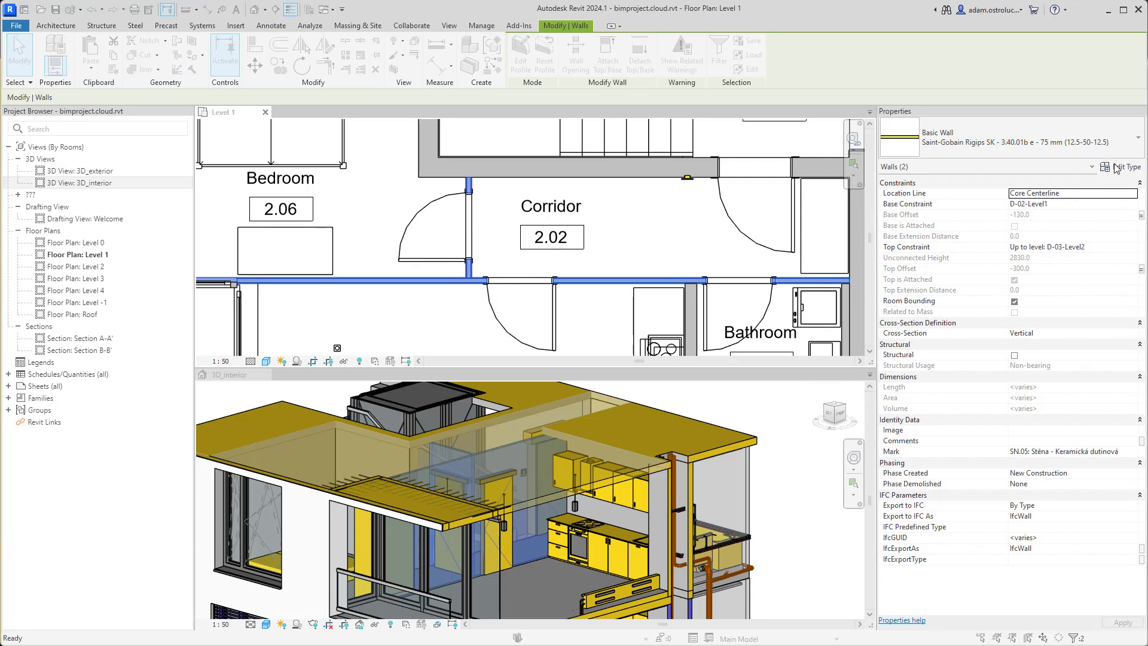
click(733, 218)
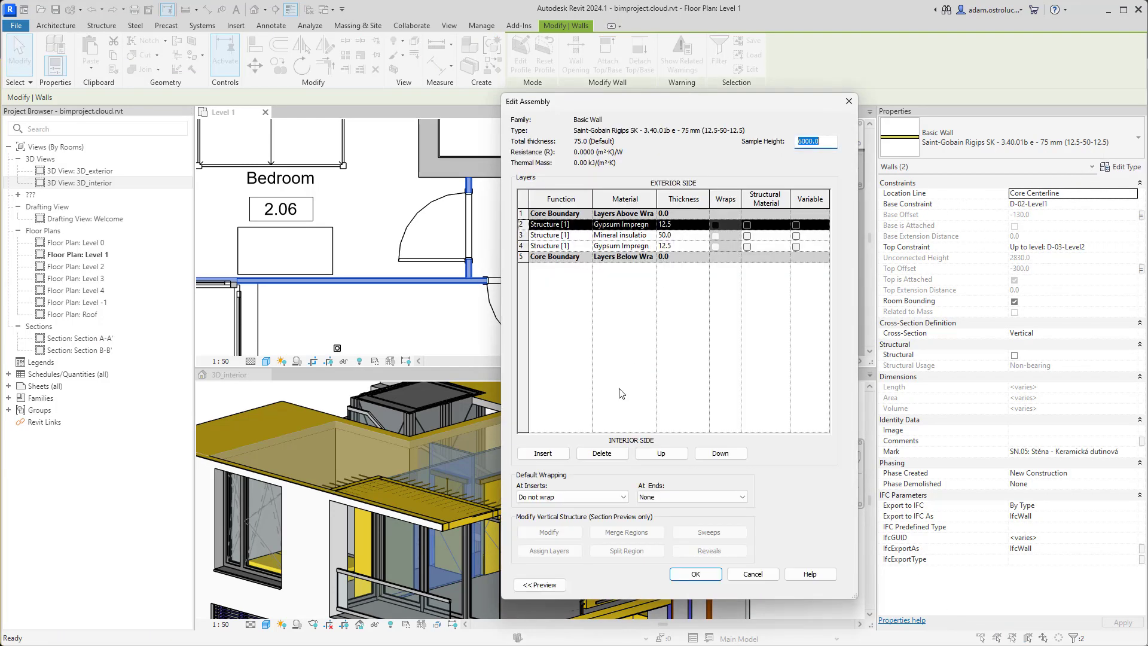
click(540, 584)
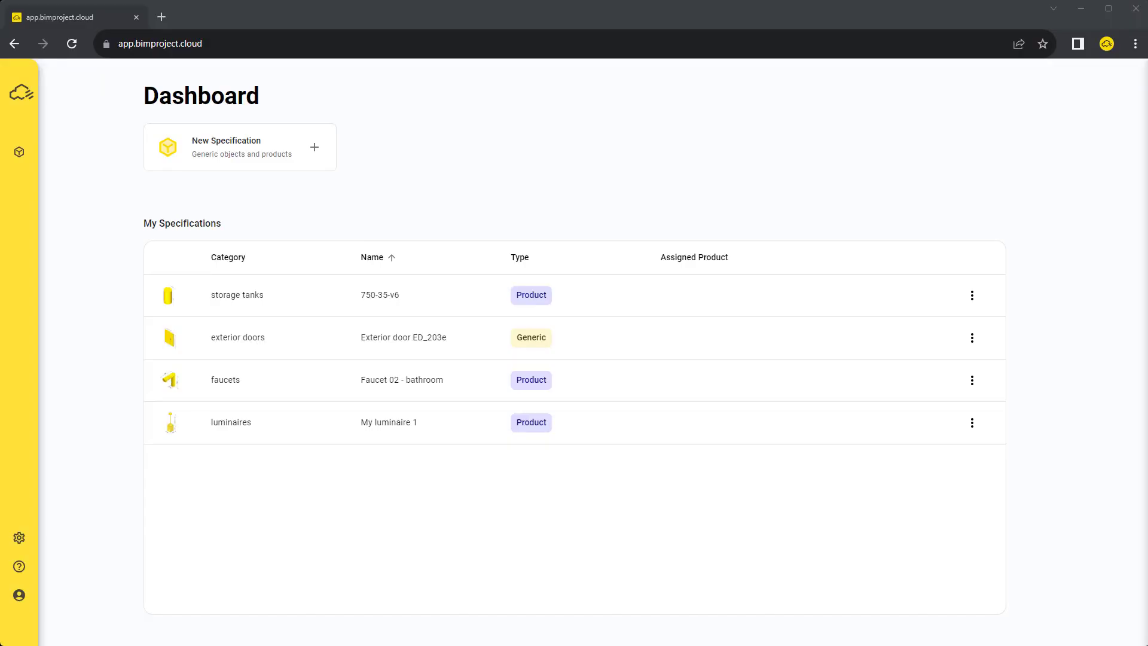
Open the Brand request form from the Support section of the sidebar
mouse_move(33, 568)
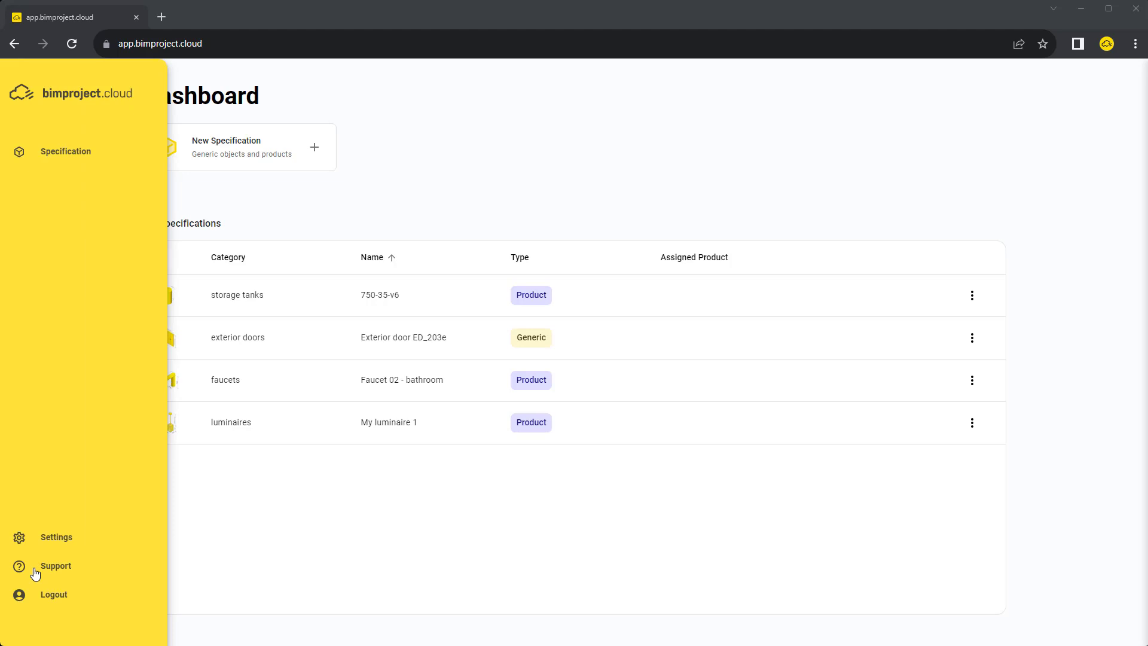
click(35, 572)
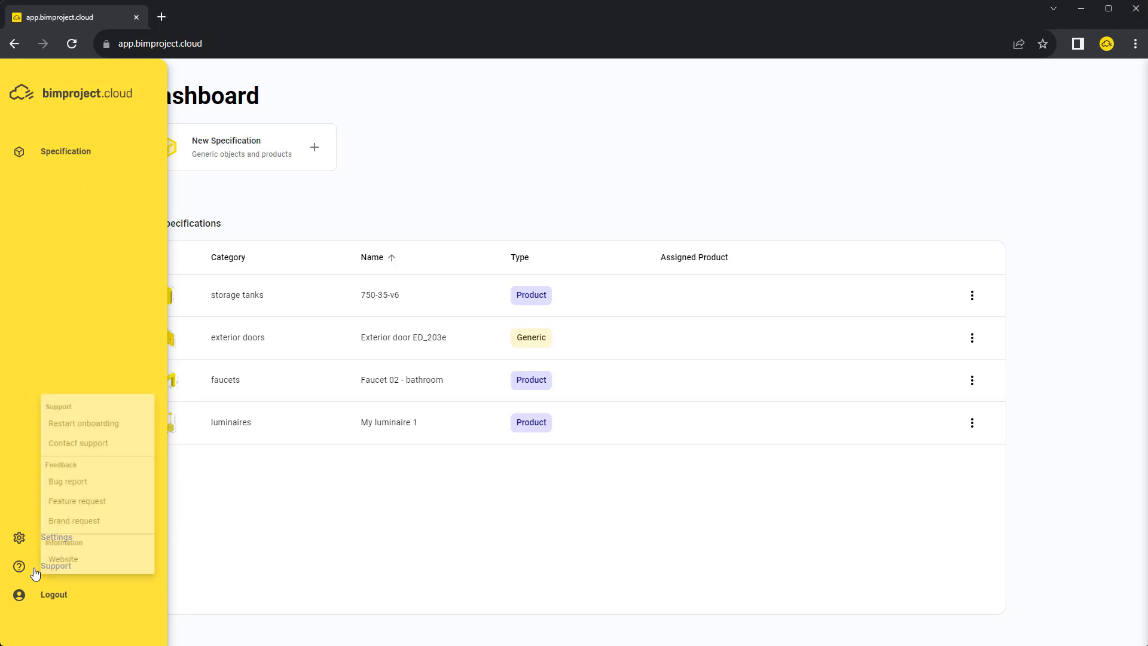
click(137, 526)
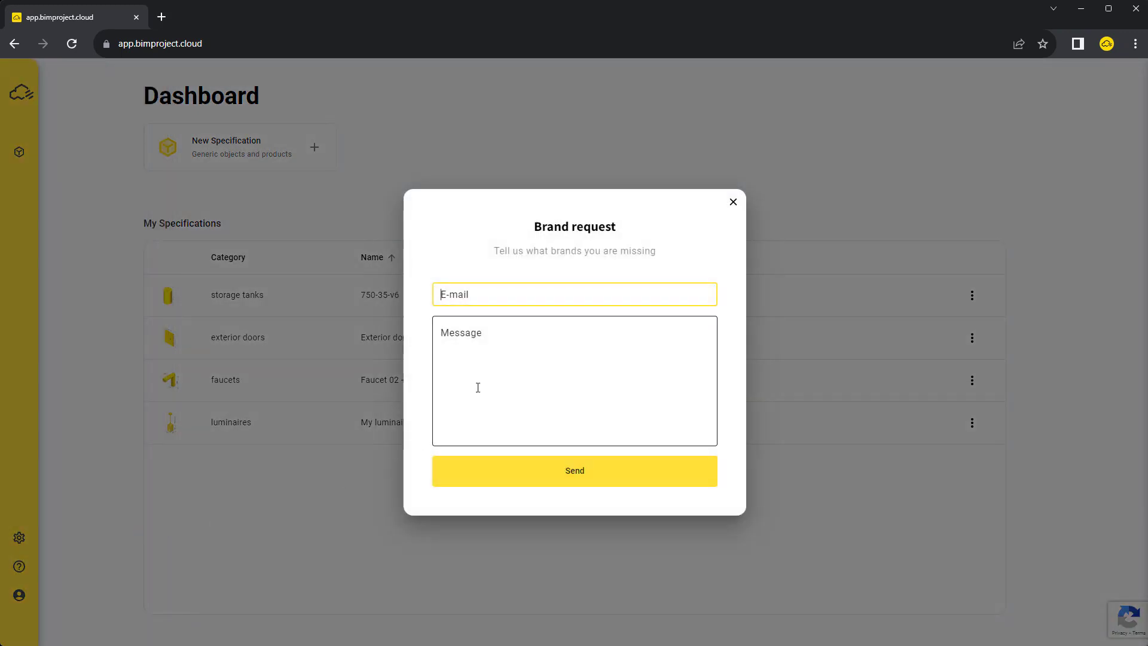
Enter the contact e-mail and the message 'I would like to have Xella products in the catalog'
click(478, 388)
text(I would like to have Xella products in the catalog :))
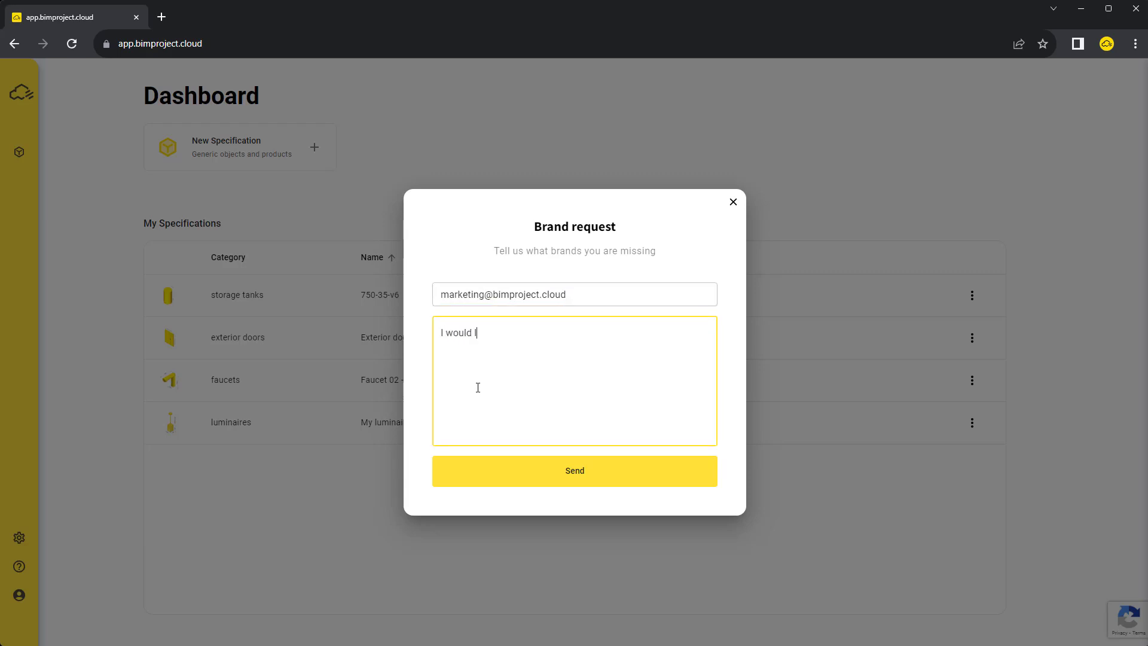